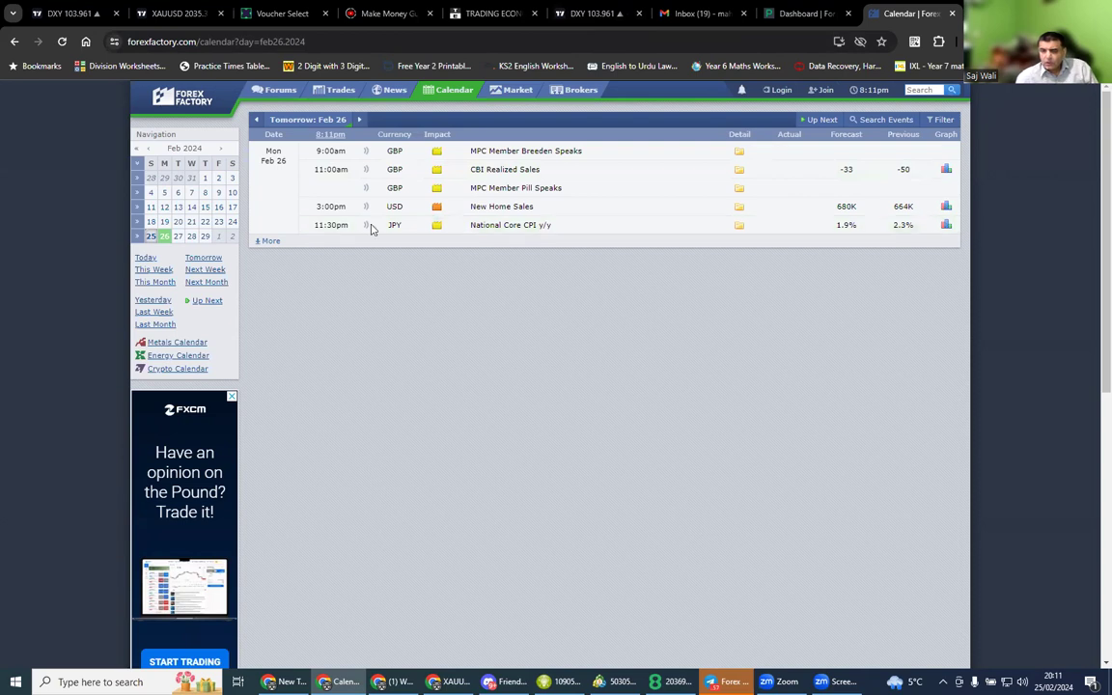
Step: Examine the economic calendar events for Feb 26, Feb 27 and Feb 28, 2024
scroll(710, 390, "down", 5)
scroll(407, 114, "up", 5)
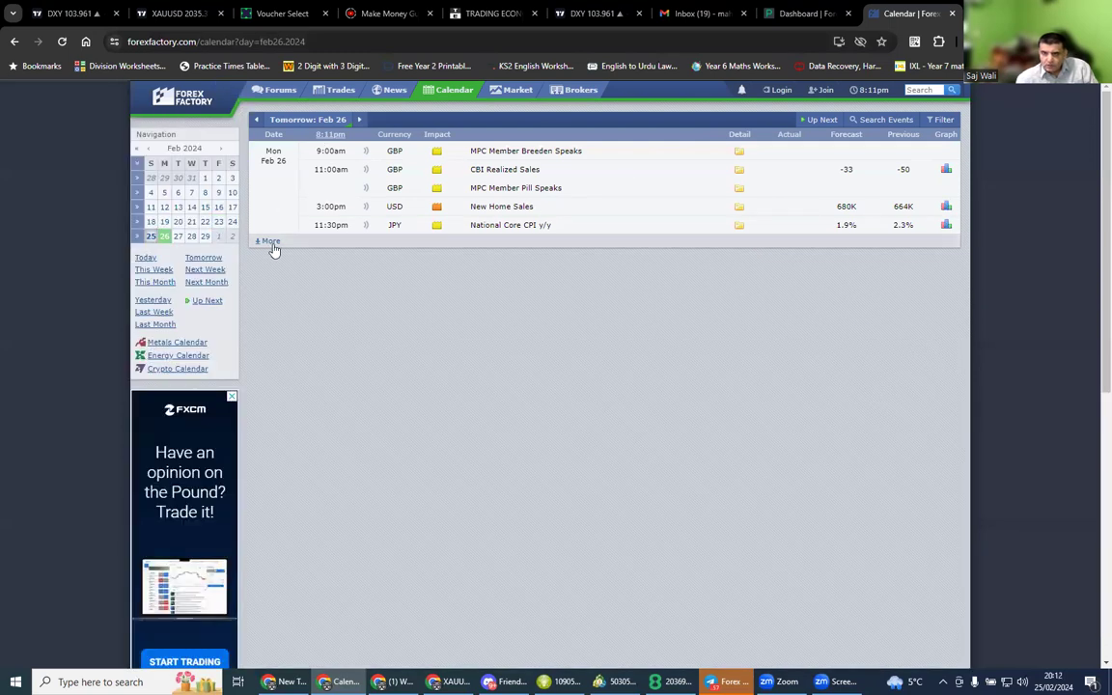
left_click(271, 240)
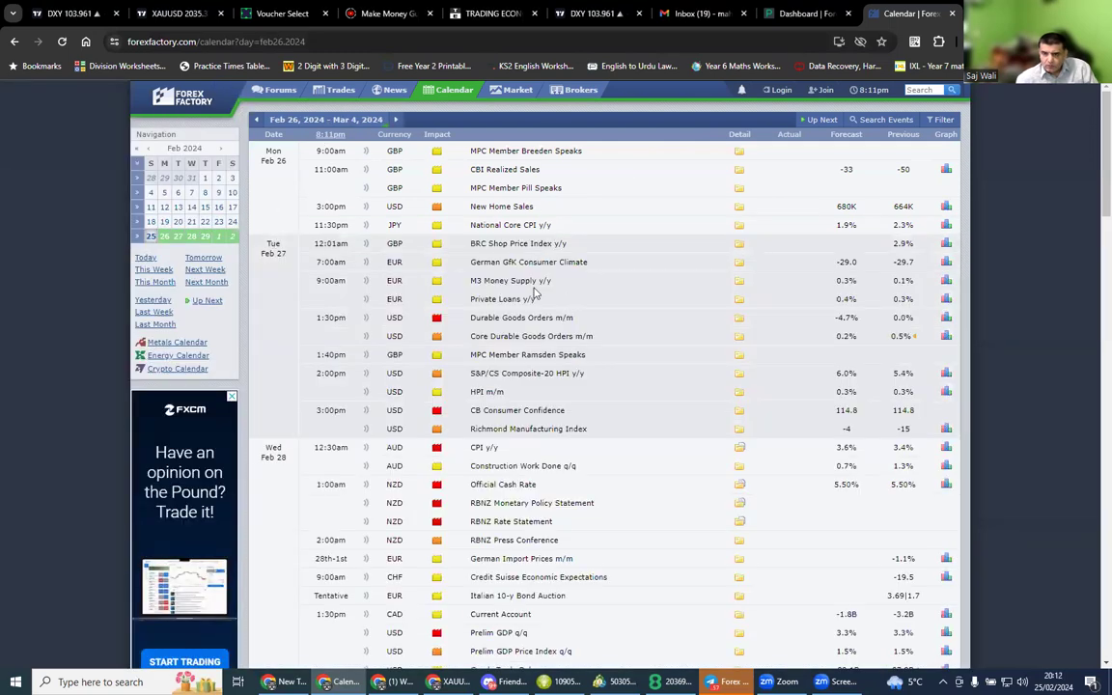
left_click(167, 238)
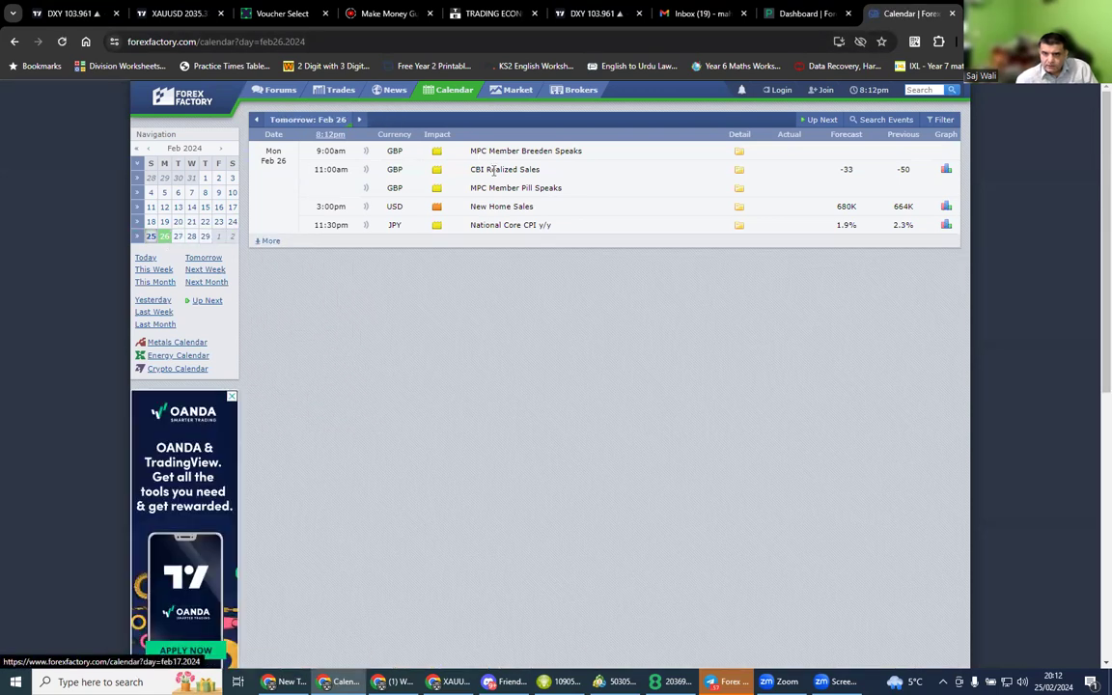
left_click(181, 238)
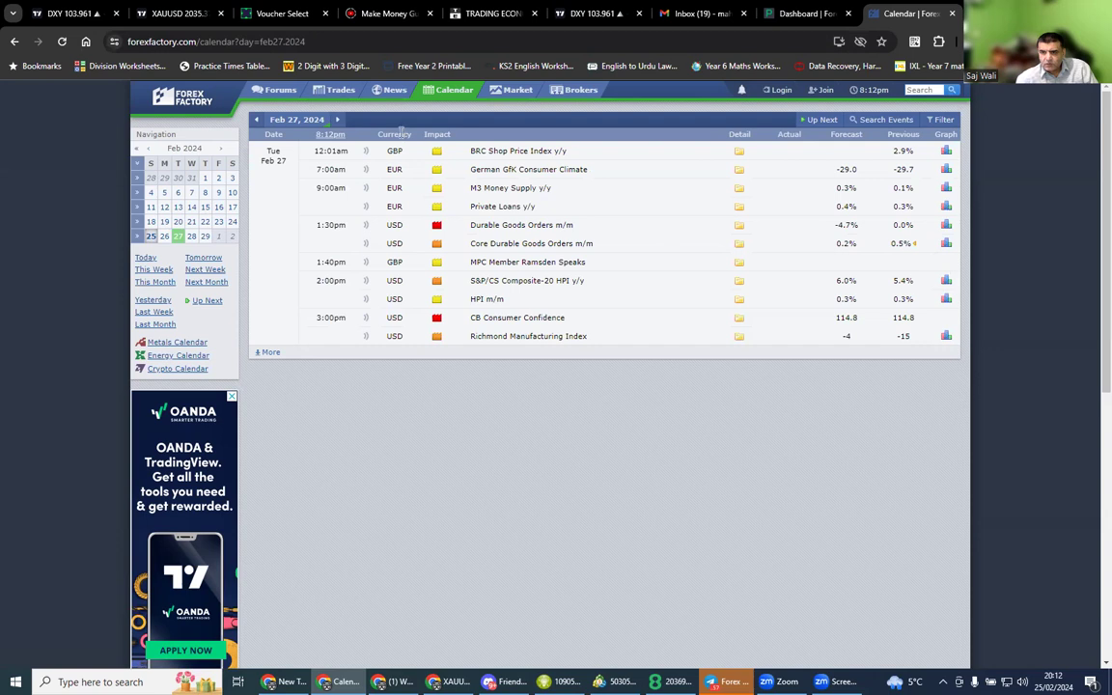
left_click(193, 236)
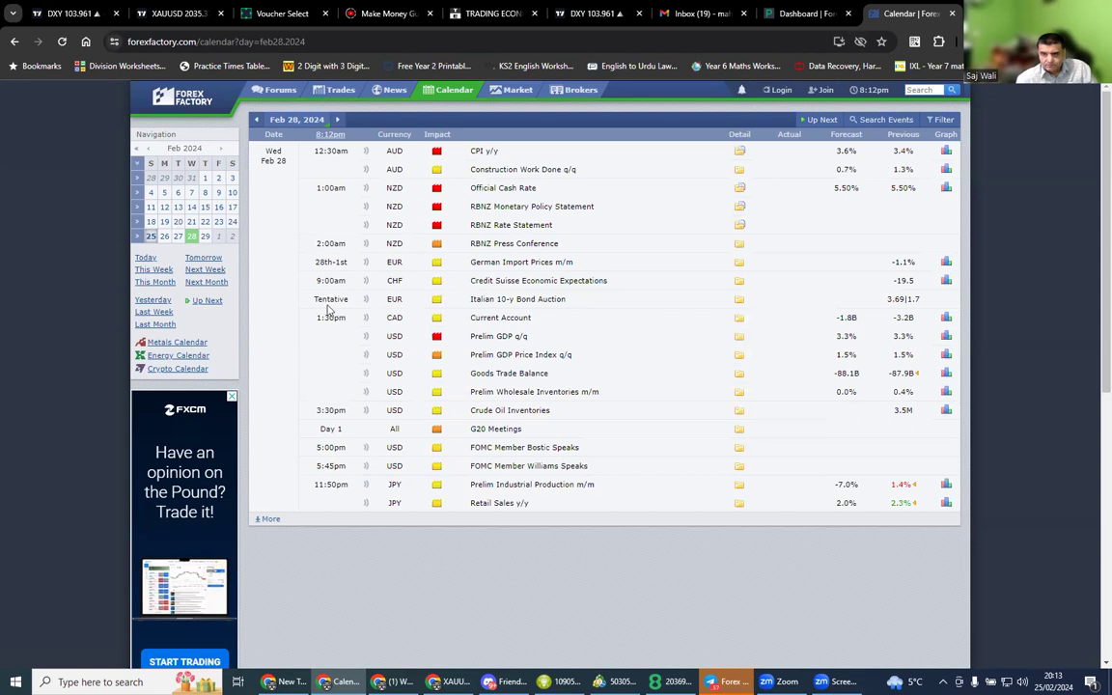
Step: Open the calendar for Feb 29, 2024 and examine the full list of events and their impact ratings
left_click(205, 239)
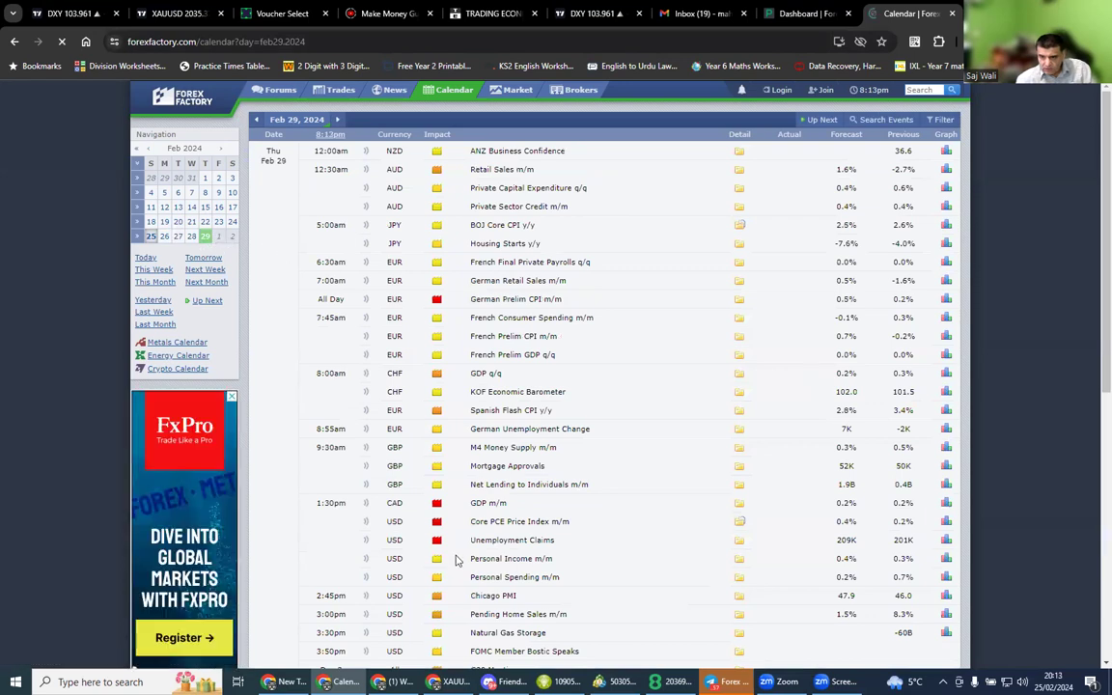
scroll(457, 560, "down", 1)
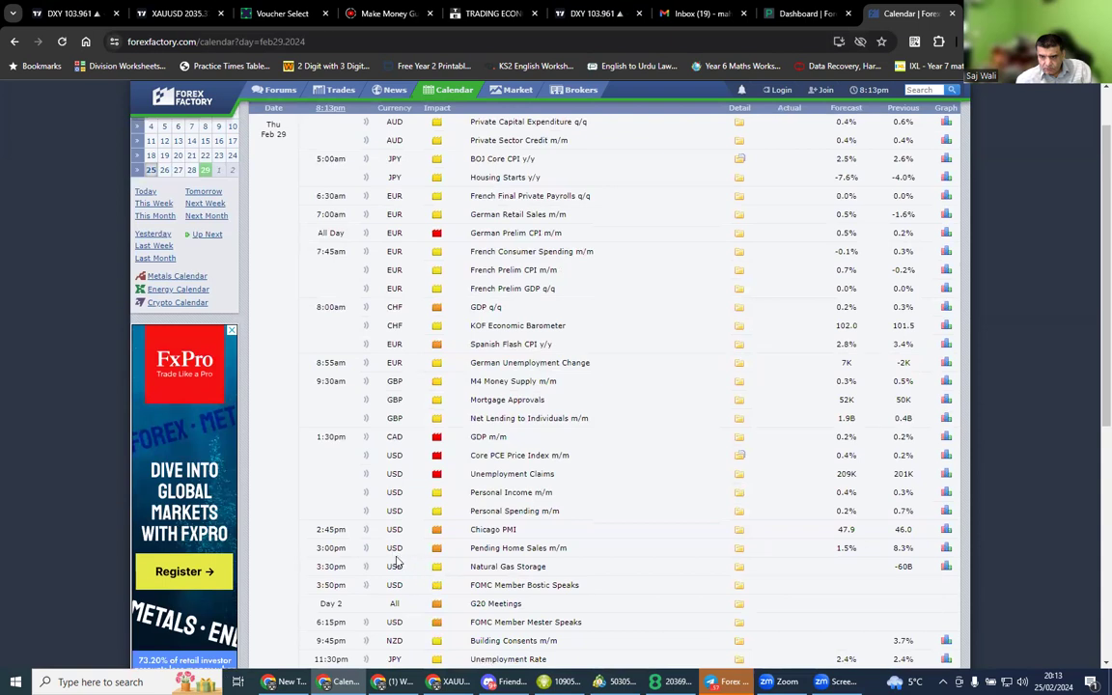
scroll(396, 560, "down", 1)
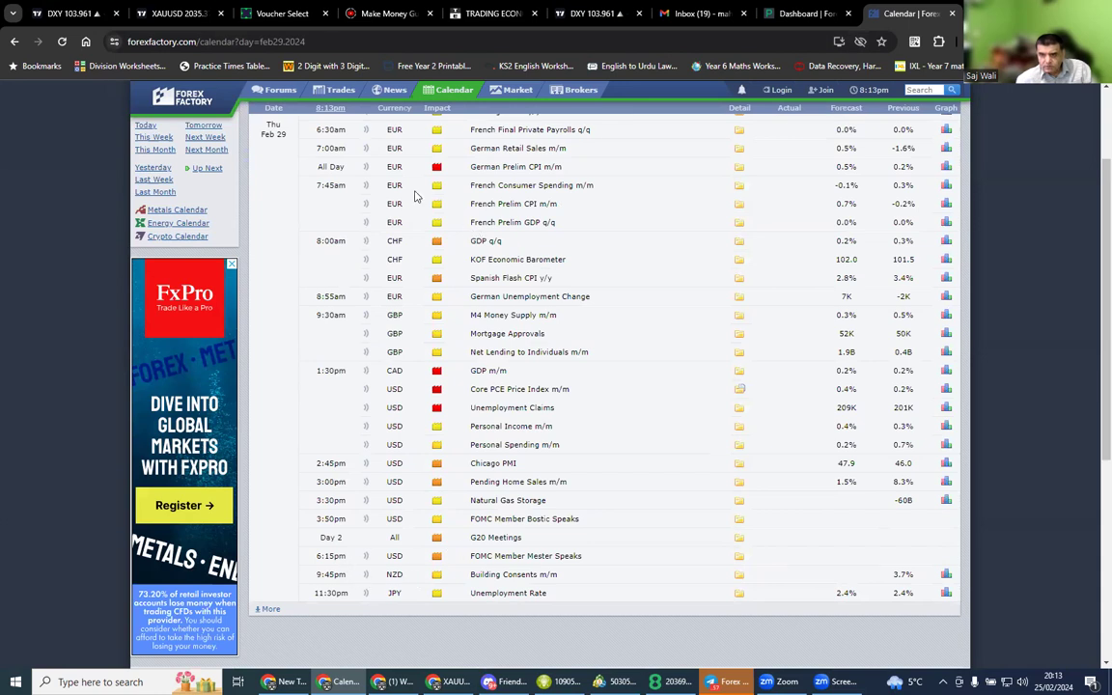
scroll(403, 268, "up", 1)
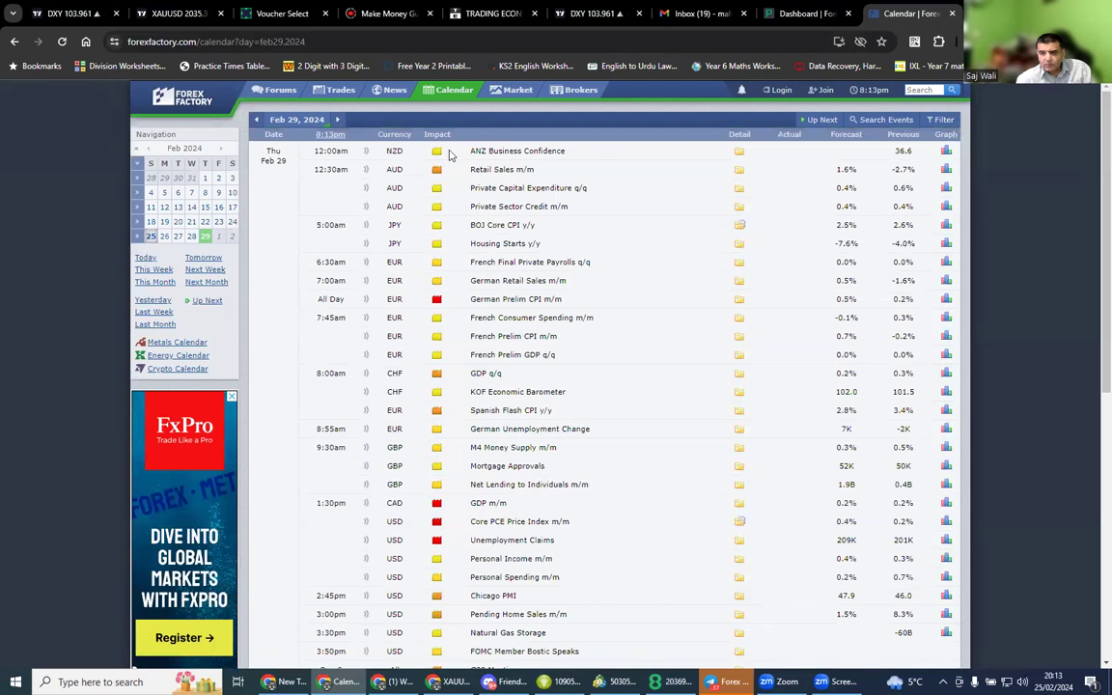
scroll(444, 467, "down", 1)
scroll(444, 468, "down", 2)
scroll(442, 189, "up", 3)
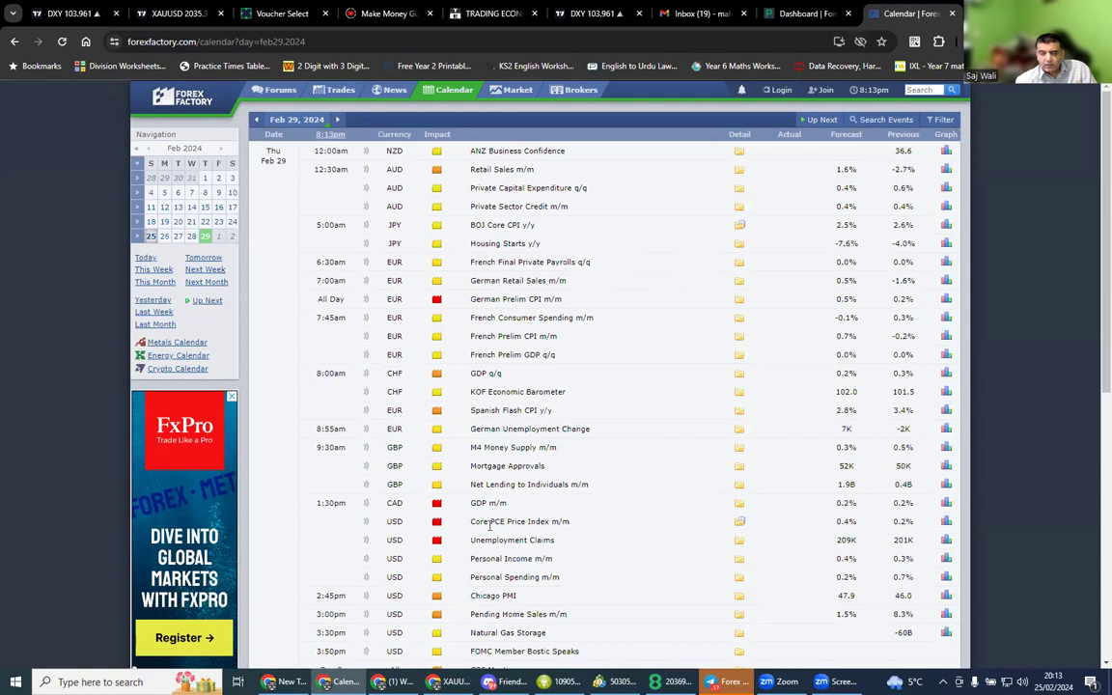
scroll(490, 524, "down", 2)
scroll(490, 526, "up", 2)
Step: Open the calendar for Mar 1, 2024 and review the day's events through to the FOMC speeches
left_click(216, 236)
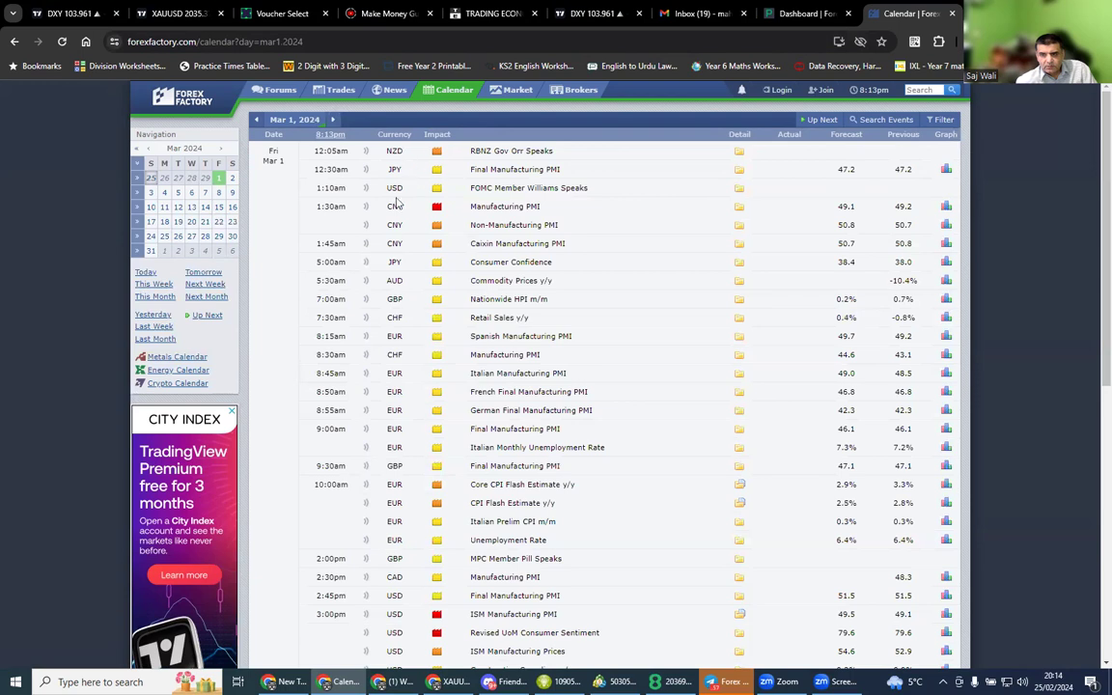
scroll(366, 411, "down", 2)
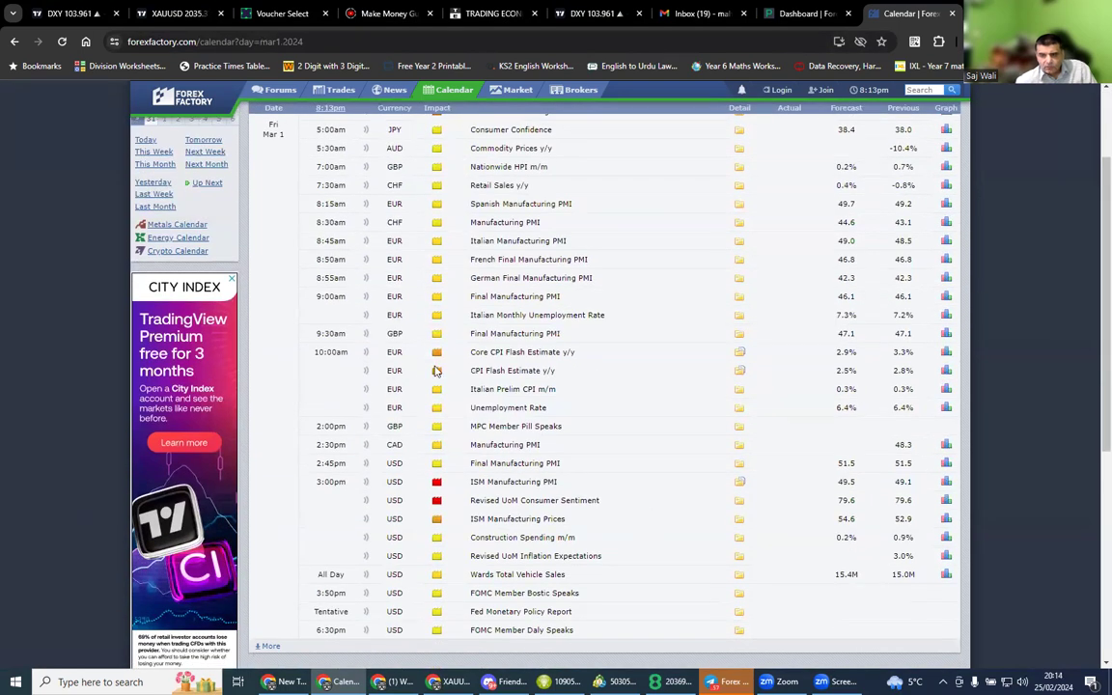
scroll(331, 417, "down", 1)
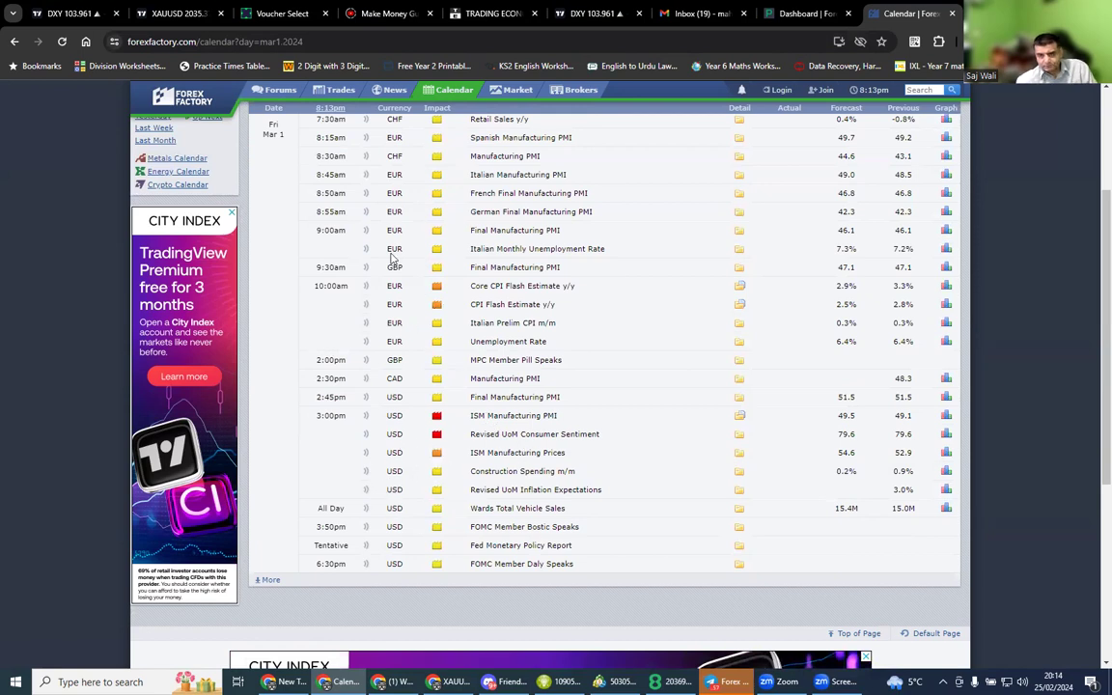
scroll(315, 327, "up", 2)
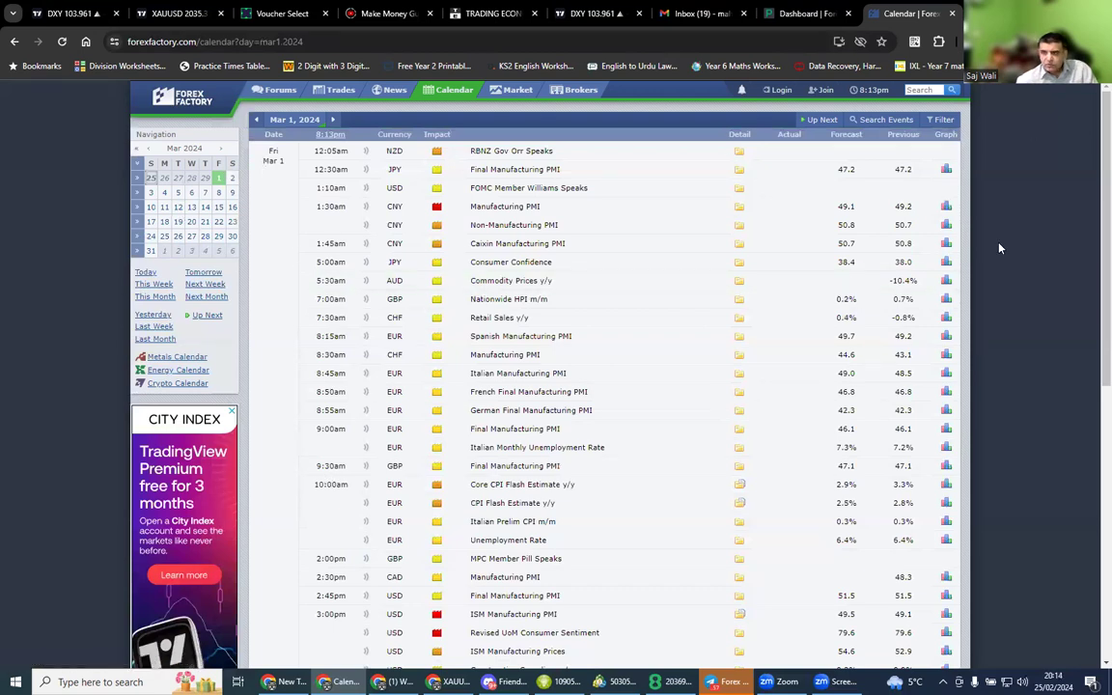
Step: Show the available time zones in the calendar's time settings and leave the settings without saving
left_click(871, 91)
left_click(791, 156)
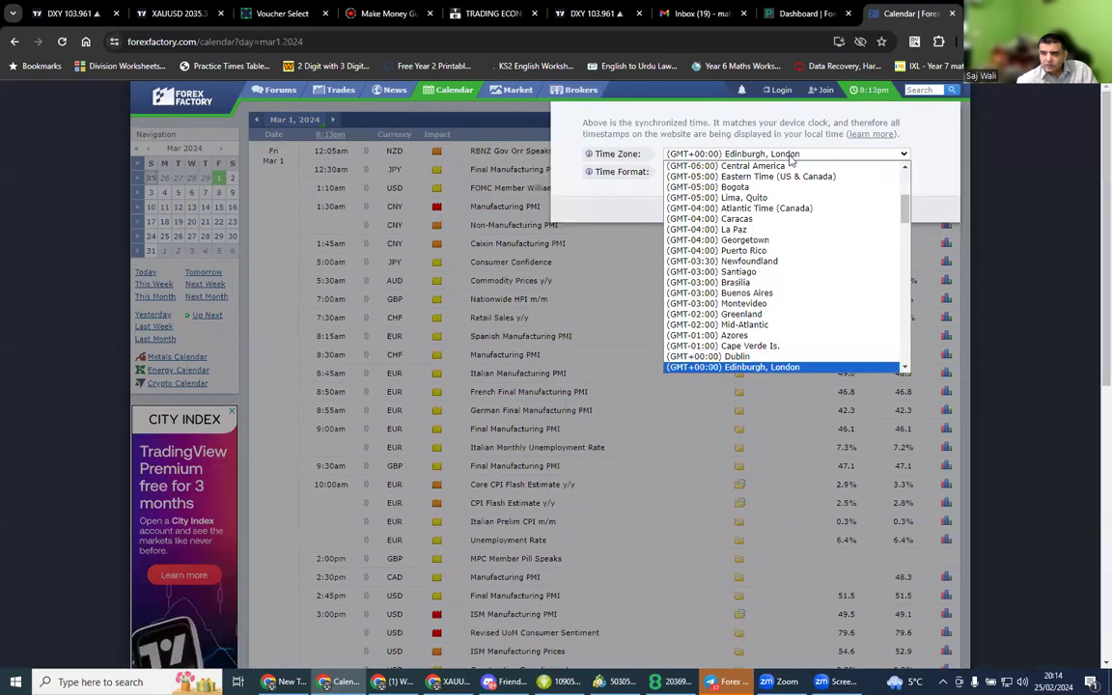
left_click(716, 141)
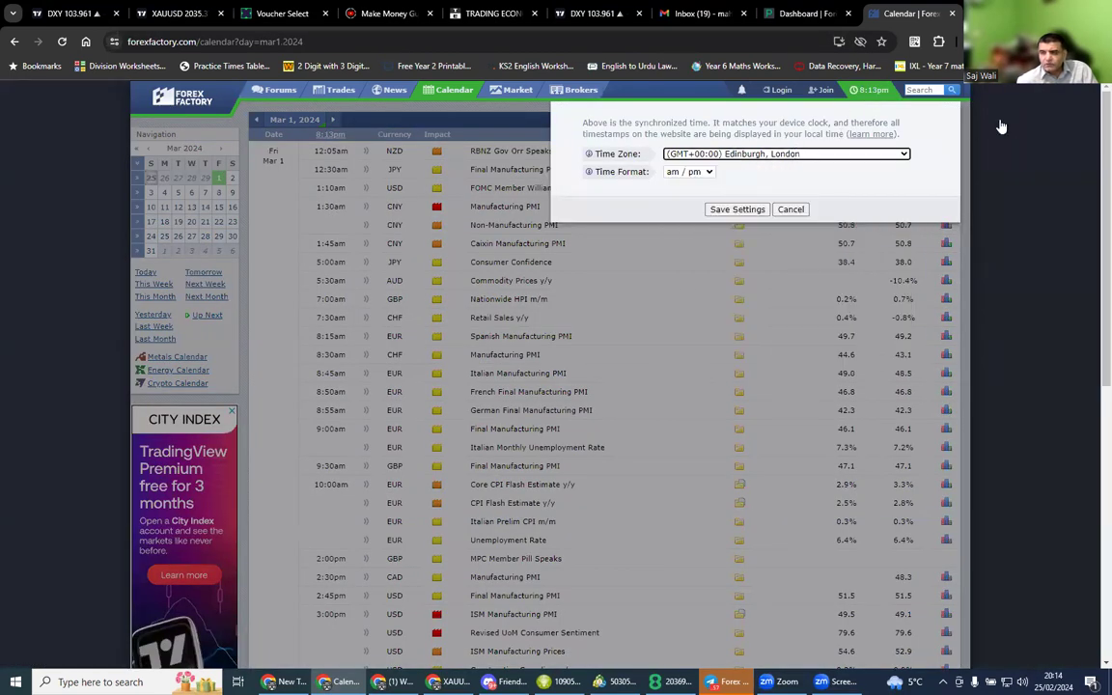
left_click(792, 209)
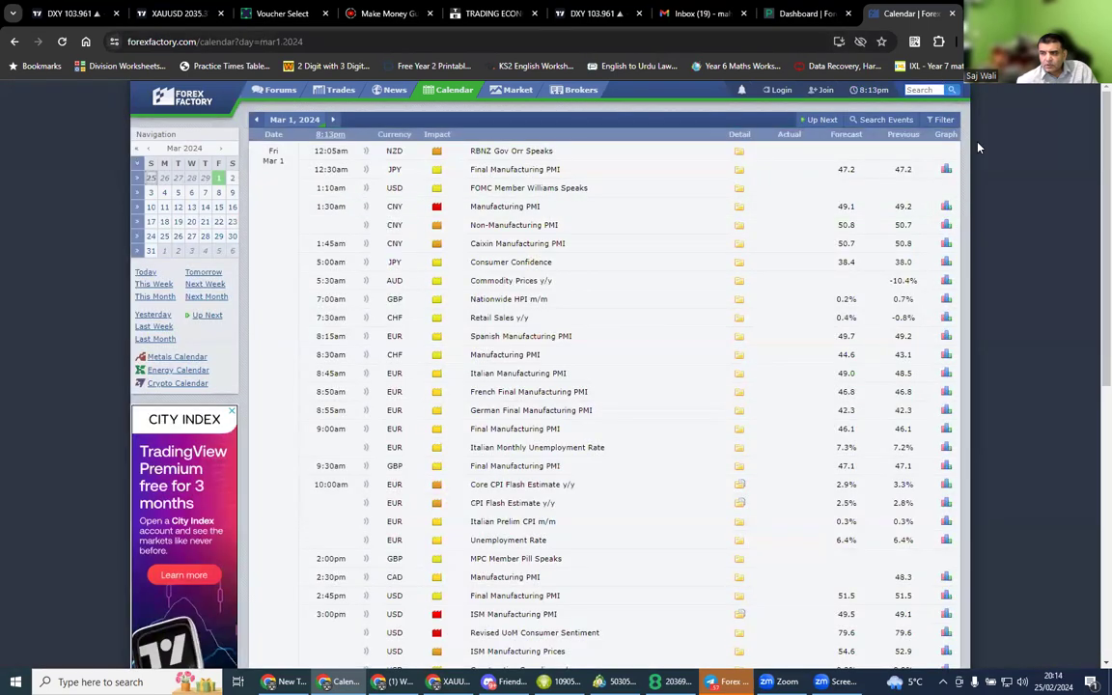
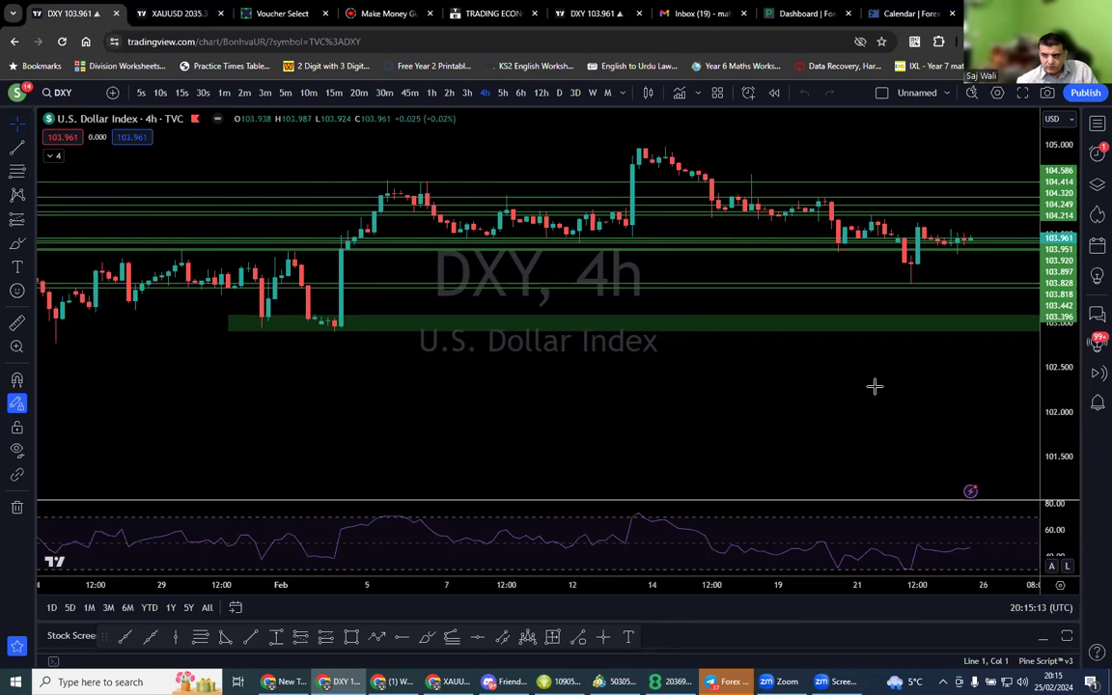
Step: Switch to TradingView and remove all existing drawings from the DXY 4h chart
left_click_drag(1052, 415, 1082, 180)
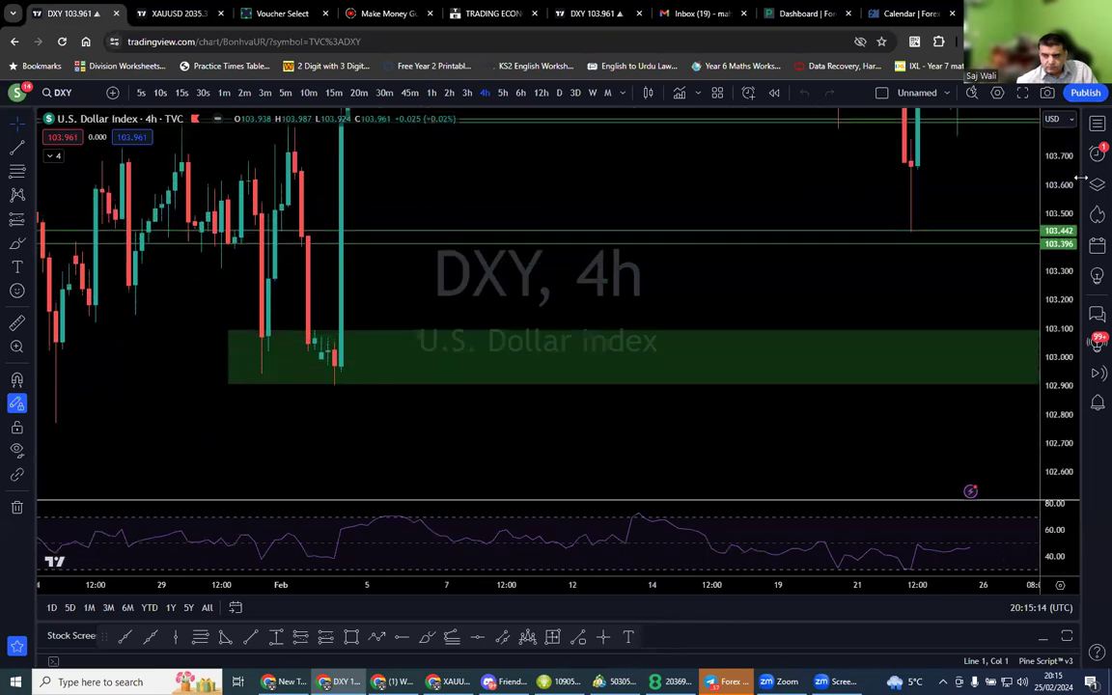
left_click_drag(769, 250, 591, 340)
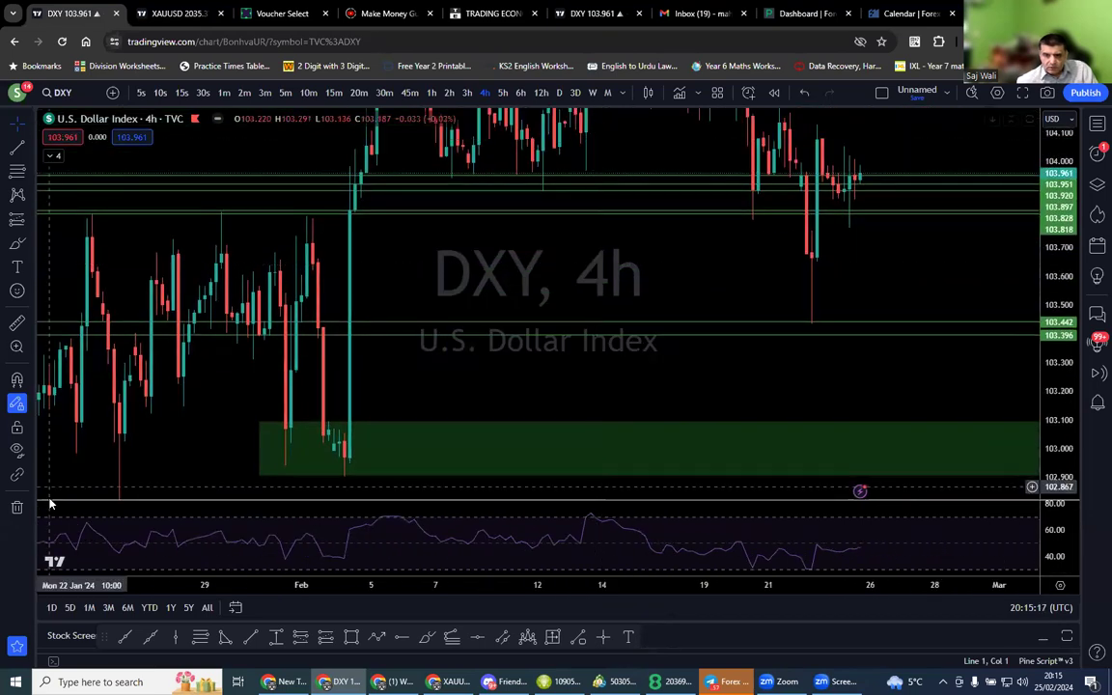
left_click(14, 507)
left_click(77, 507)
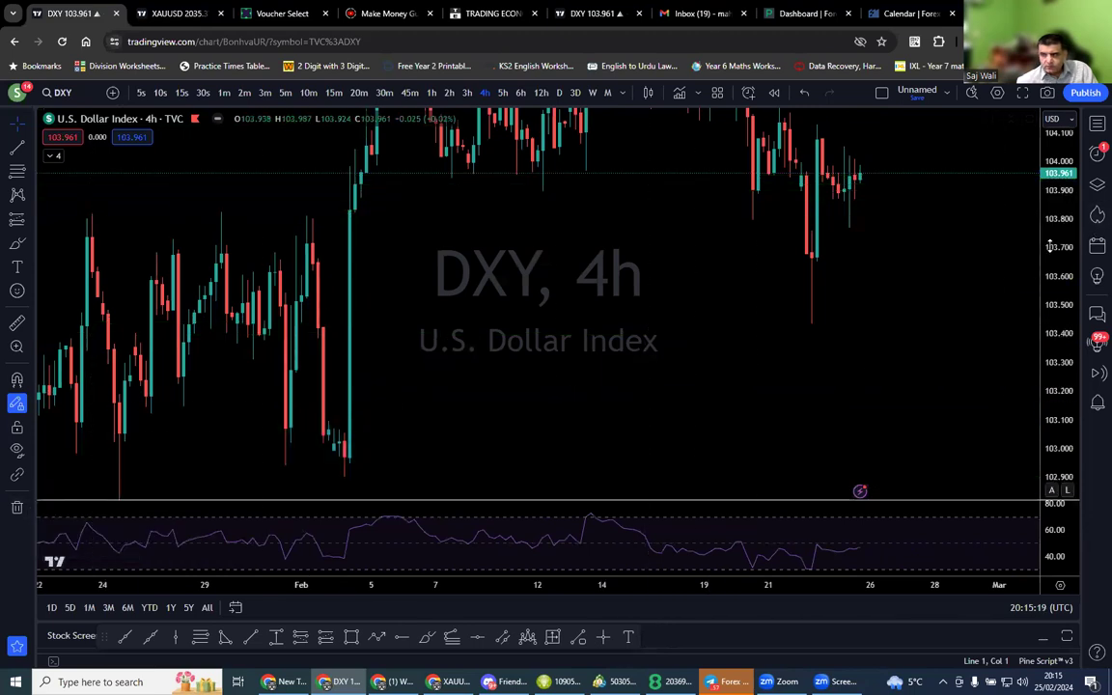
Step: Switch the DXY chart to the daily timeframe and examine the price swings from late 2023 to February 2024
double_click(1056, 432)
scroll(959, 369, "down", 3)
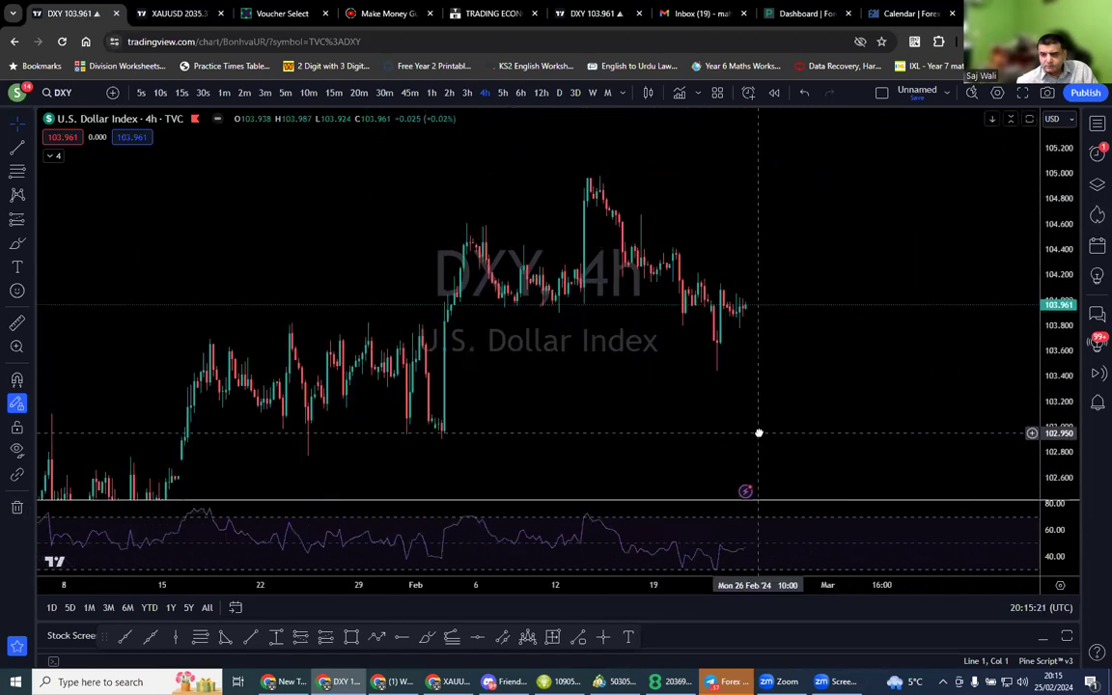
scroll(763, 422, "up", 1)
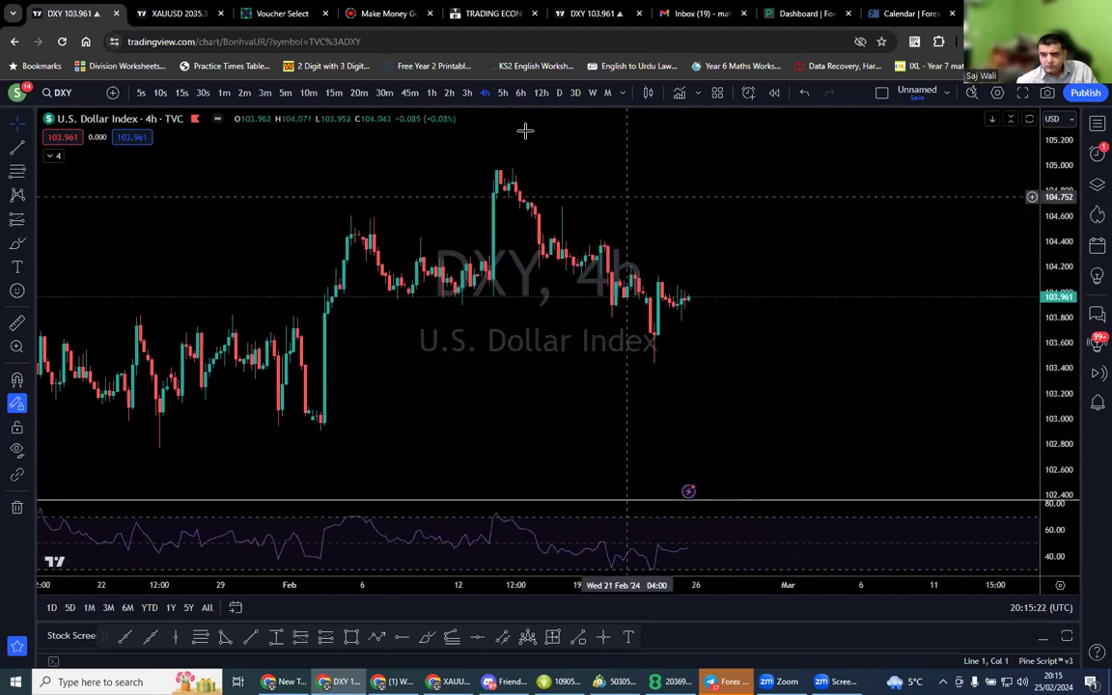
left_click(559, 94)
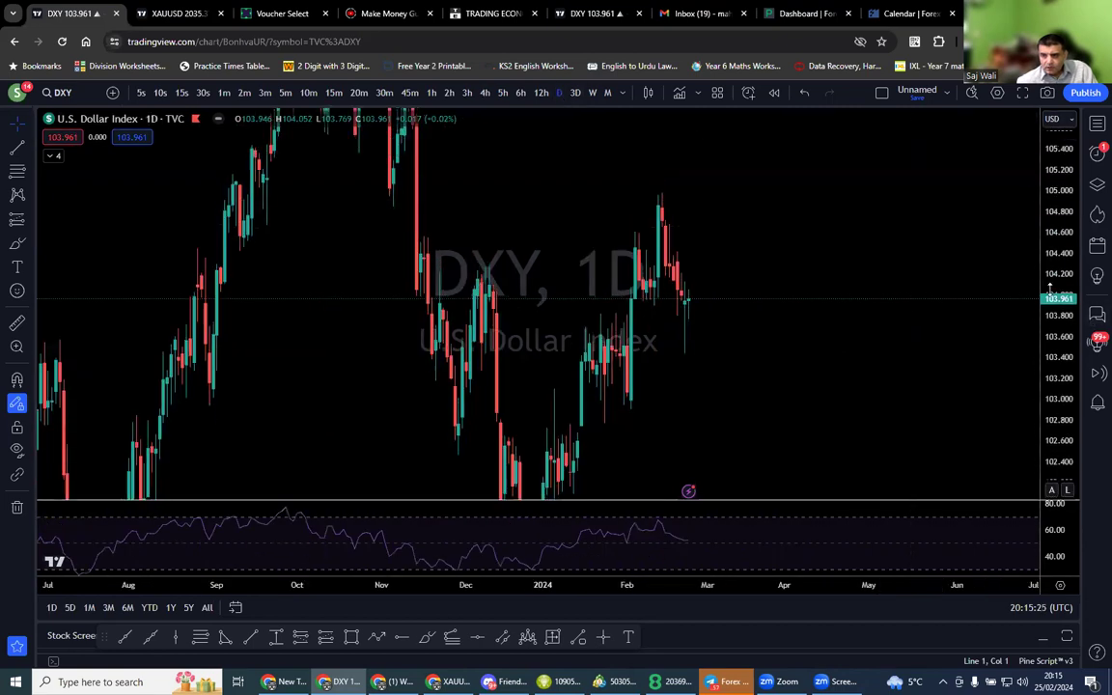
scroll(943, 365, "down", 5)
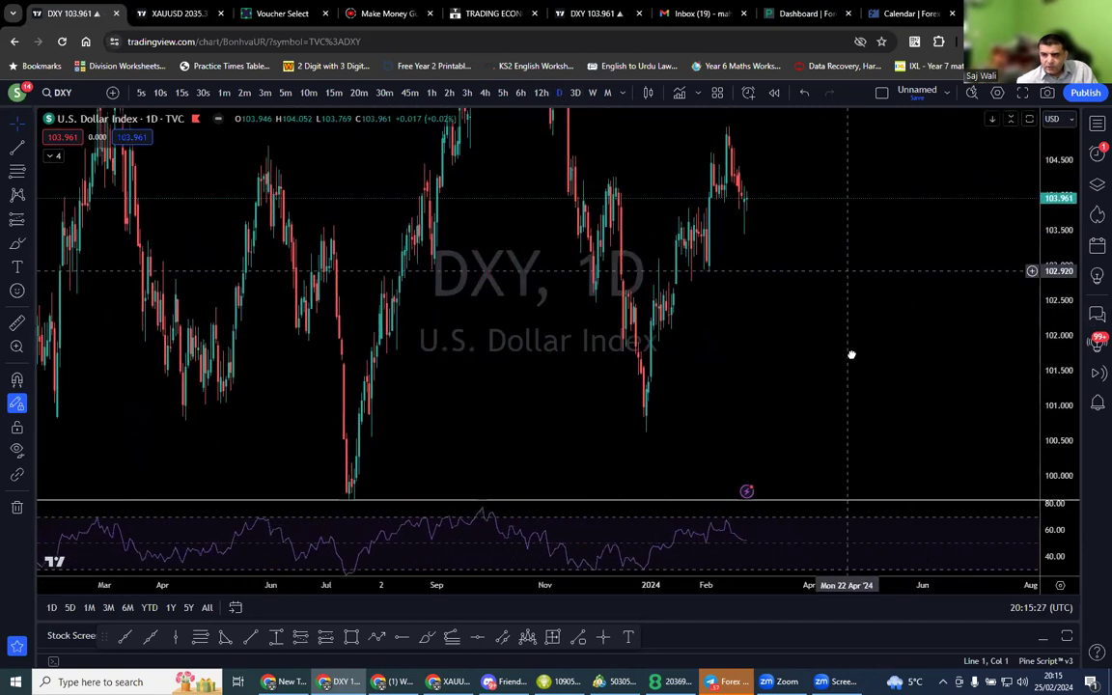
left_click_drag(610, 385, 613, 472)
scroll(682, 335, "down", 2)
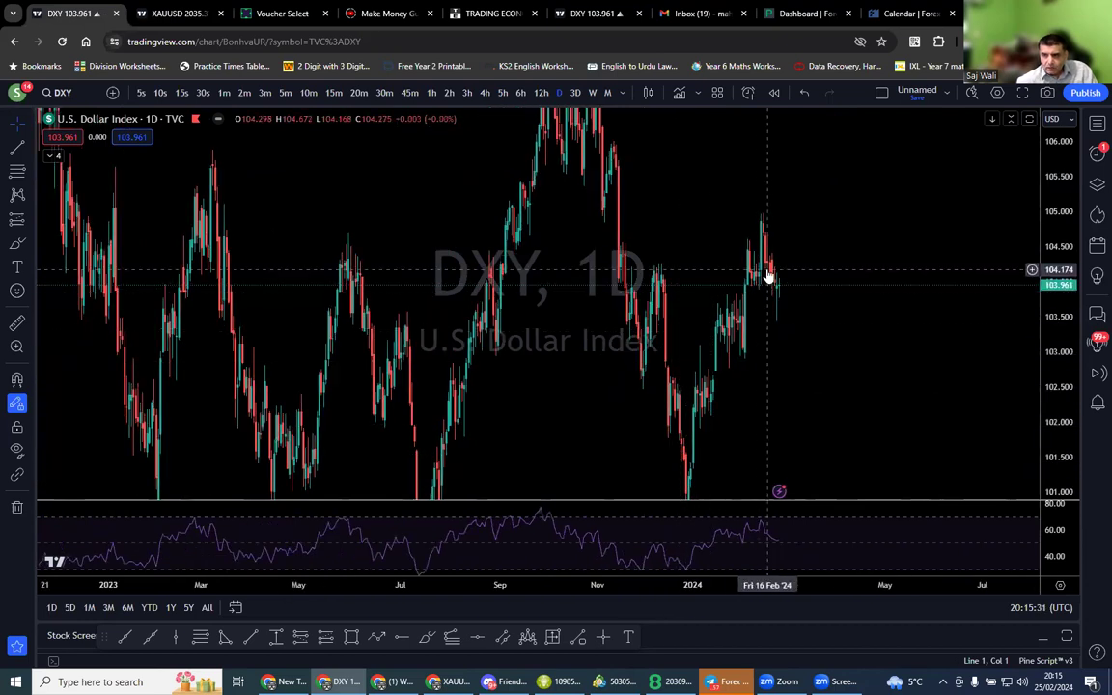
scroll(409, 360, "up", 2)
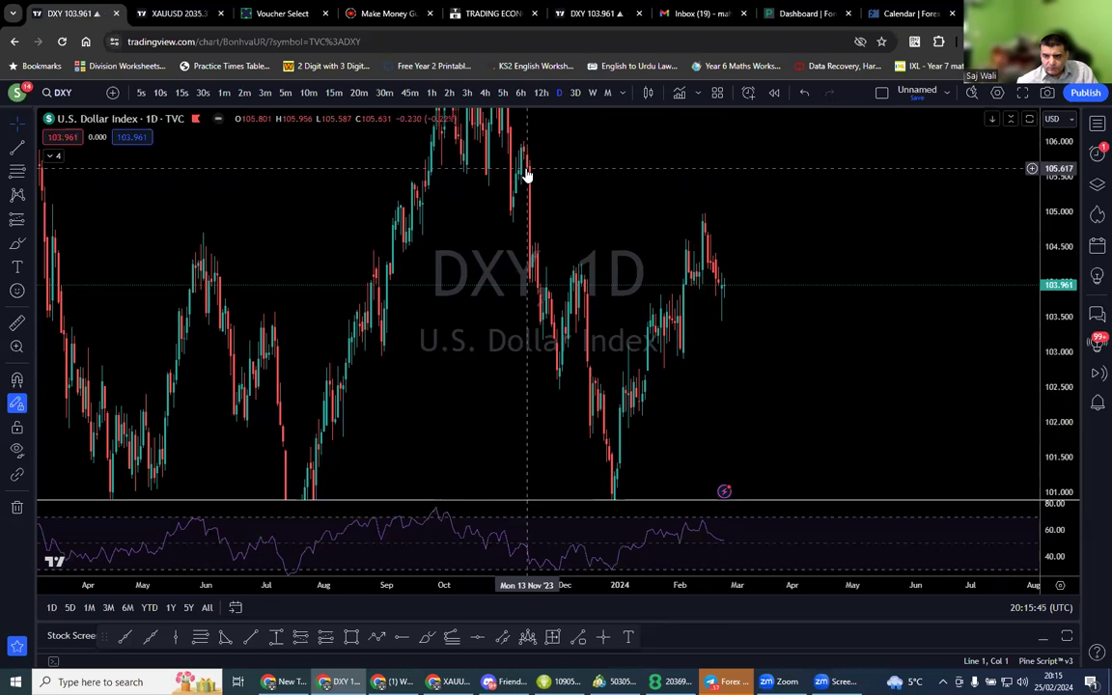
Step: Return the DXY chart to the 4h timeframe and place two horizontal support lines at 103.745 and 103.712
left_click(485, 94)
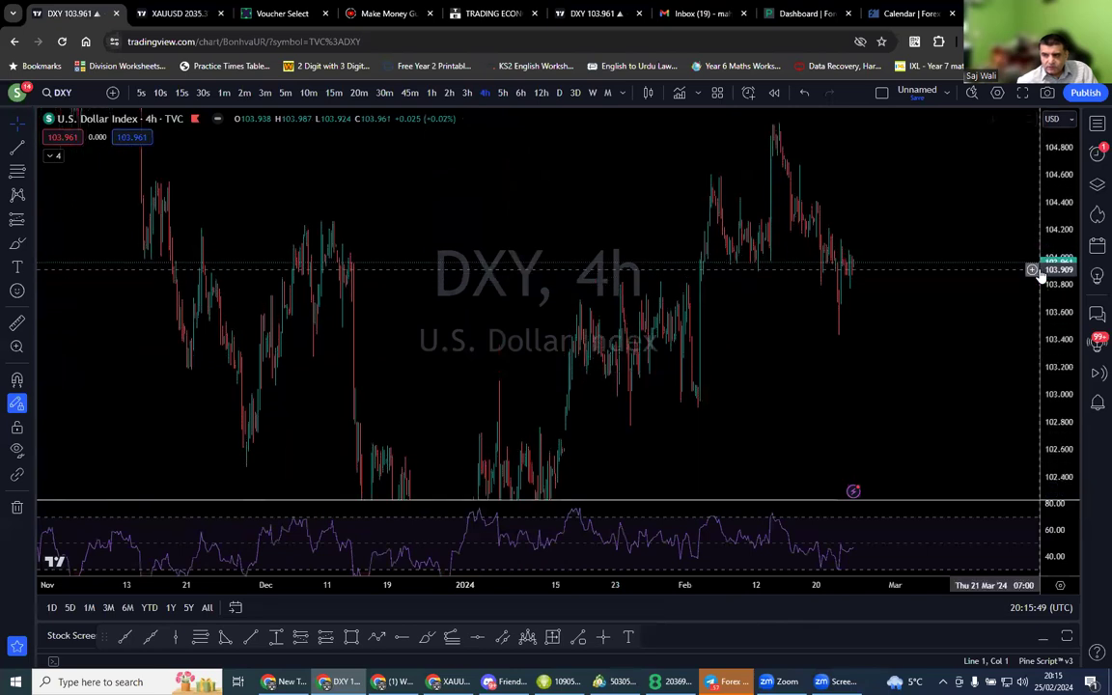
scroll(603, 417, "up", 5)
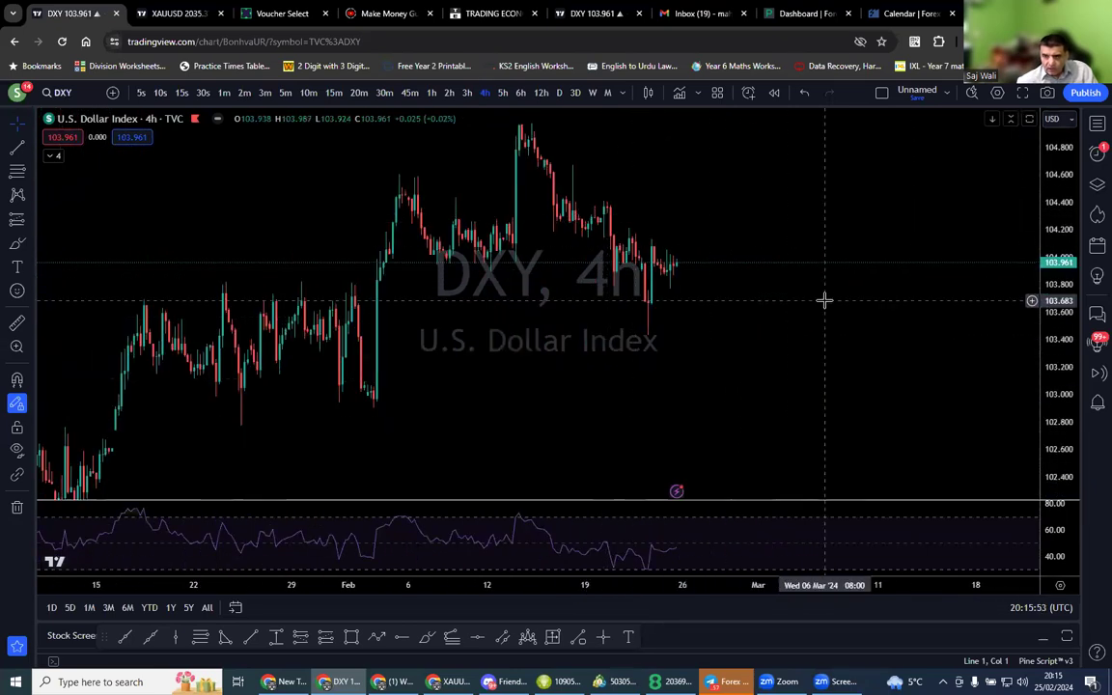
left_click(476, 638)
left_click(645, 296)
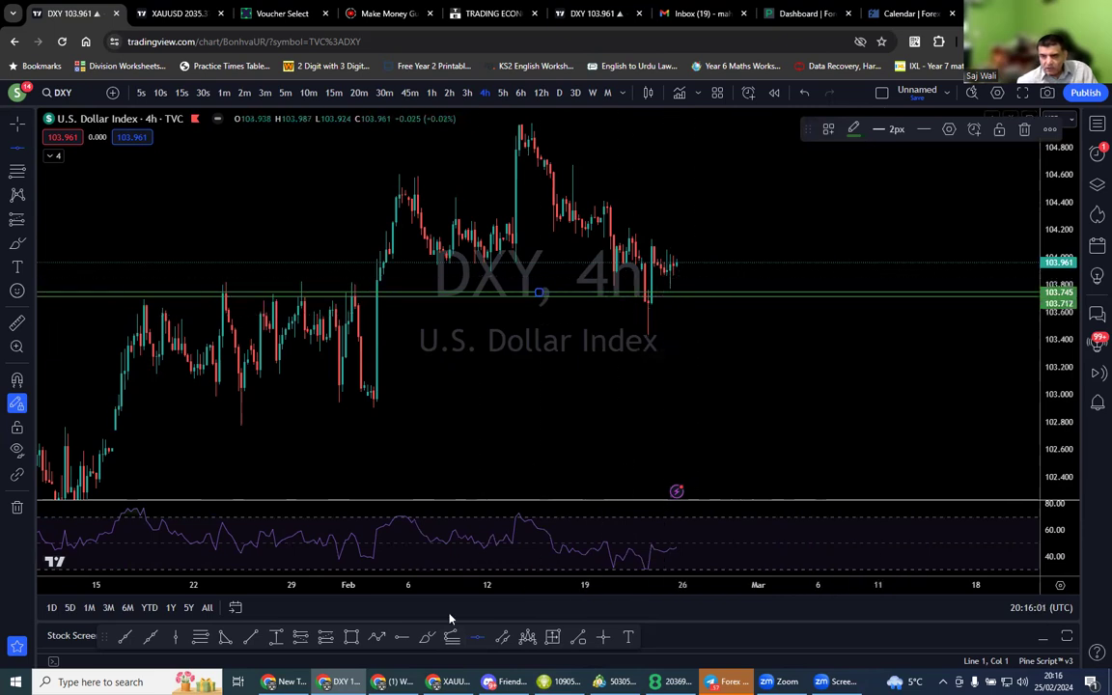
Step: Brush a projected DXY path rising to a marked zone about 104.3 to 104.4, ranging sideways, with alternative upward and downward branches
left_click(428, 638)
mouse_move(658, 254)
left_mouse_down()
mouse_move(679, 277)
mouse_move(710, 221)
left_mouse_up()
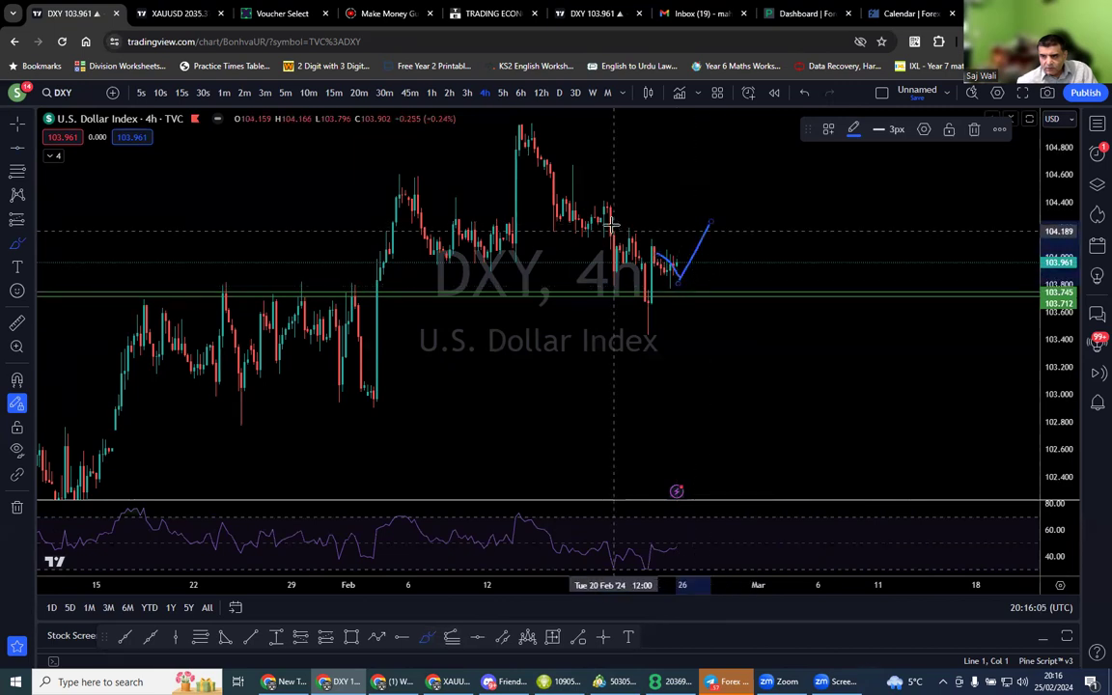
left_click_drag(604, 218, 710, 214)
left_click_drag(604, 218, 729, 215)
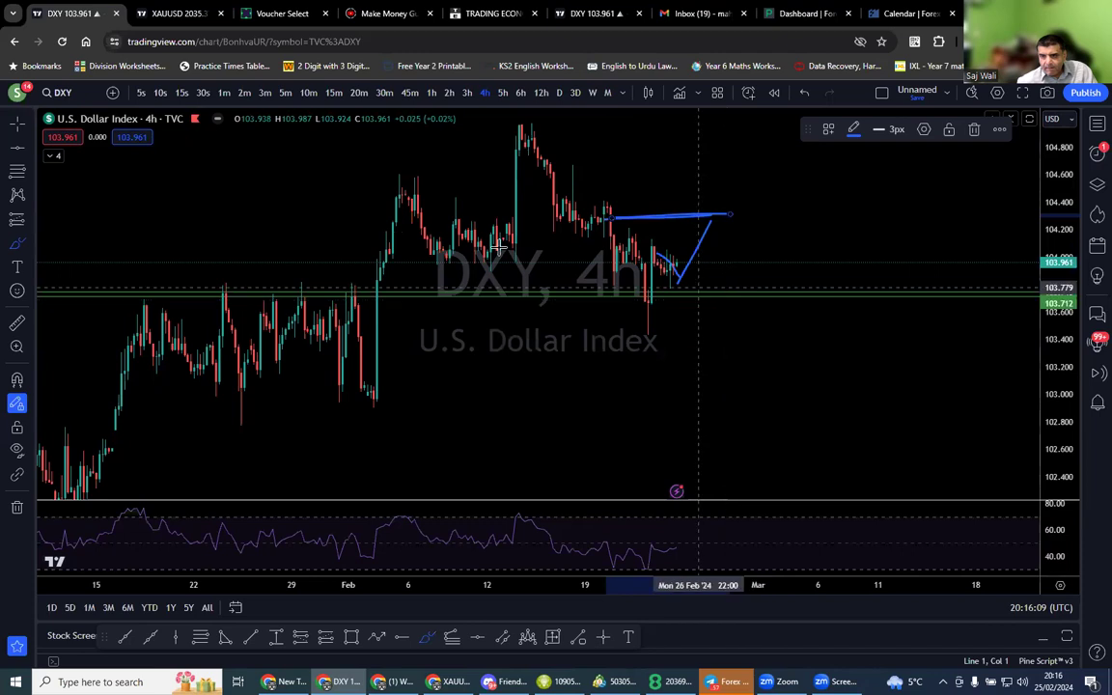
mouse_move(435, 218)
left_mouse_down()
mouse_move(703, 208)
mouse_move(420, 201)
left_mouse_up()
mouse_move(732, 217)
left_mouse_down()
mouse_move(750, 252)
mouse_move(826, 264)
mouse_move(854, 155)
left_mouse_up()
left_click_drag(847, 236, 897, 340)
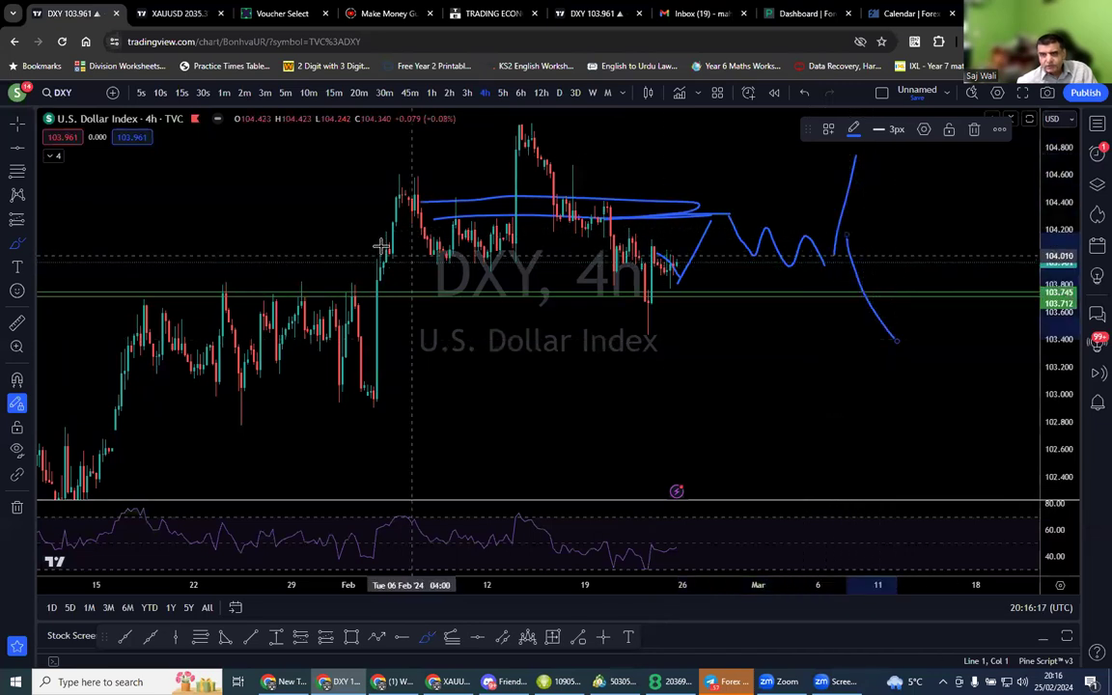
Step: Open the removal options for the DXY drawings and switch to the XAUUSD 1h chart, focusing on recent price action
left_click(17, 508)
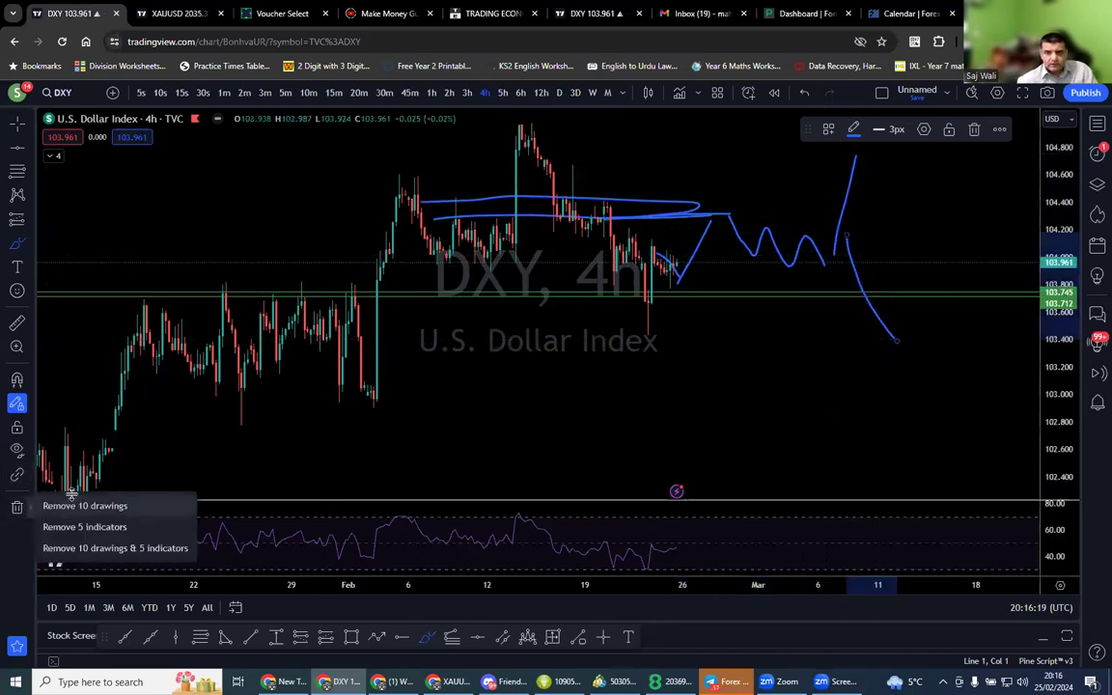
left_click(58, 447)
key("ctrl+Tab")
scroll(463, 280, "up", 5)
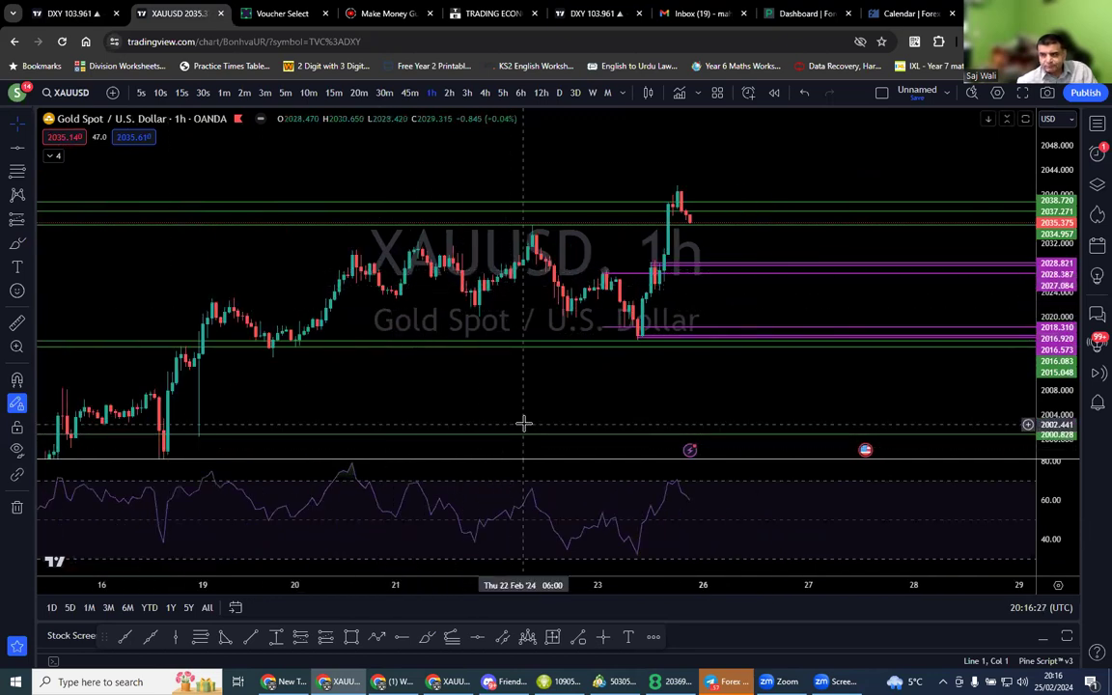
Step: Switch the XAUUSD chart to 15m and brush divergence lines across the two latest price highs and the matching RSI peaks
scroll(523, 423, "down", 2)
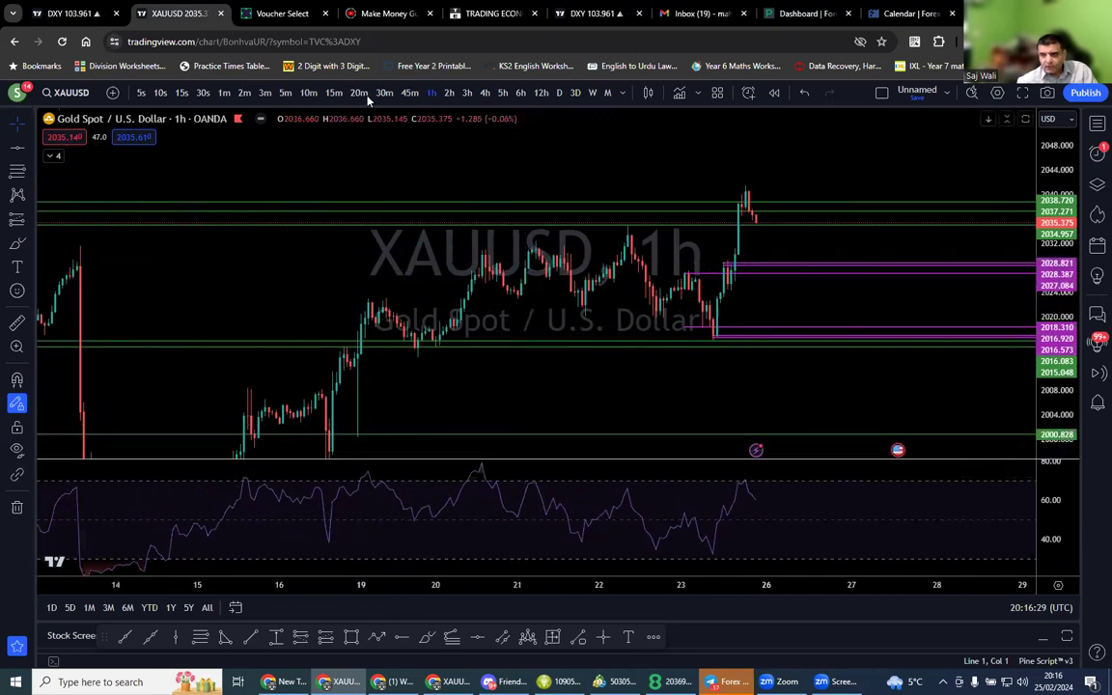
left_click(334, 93)
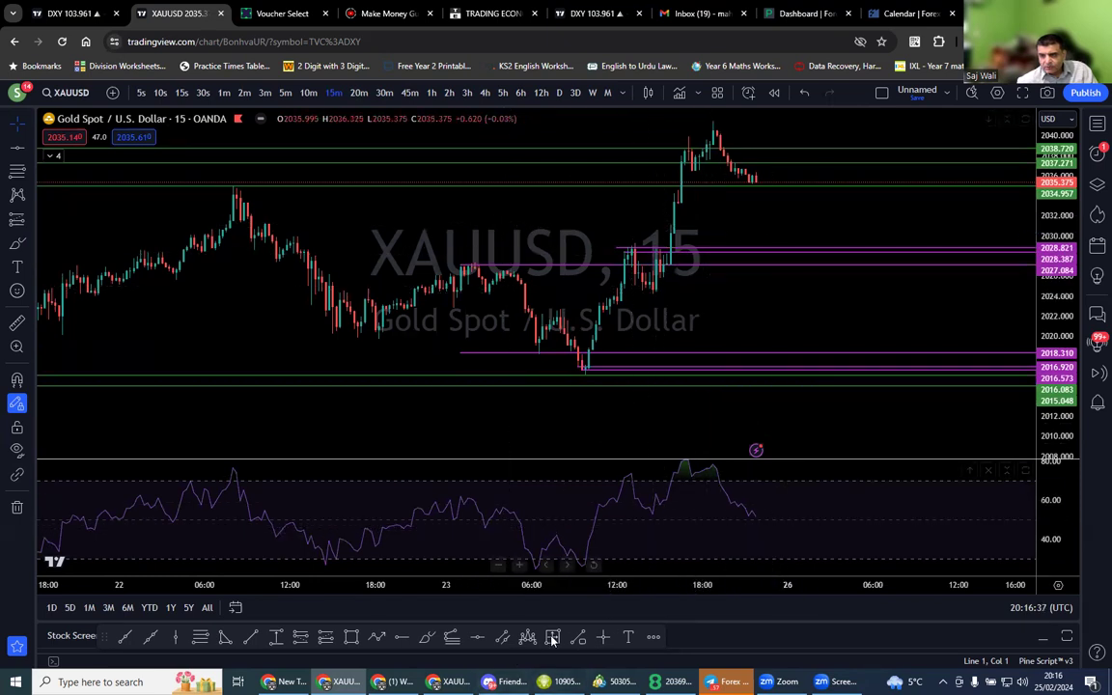
left_click(430, 637)
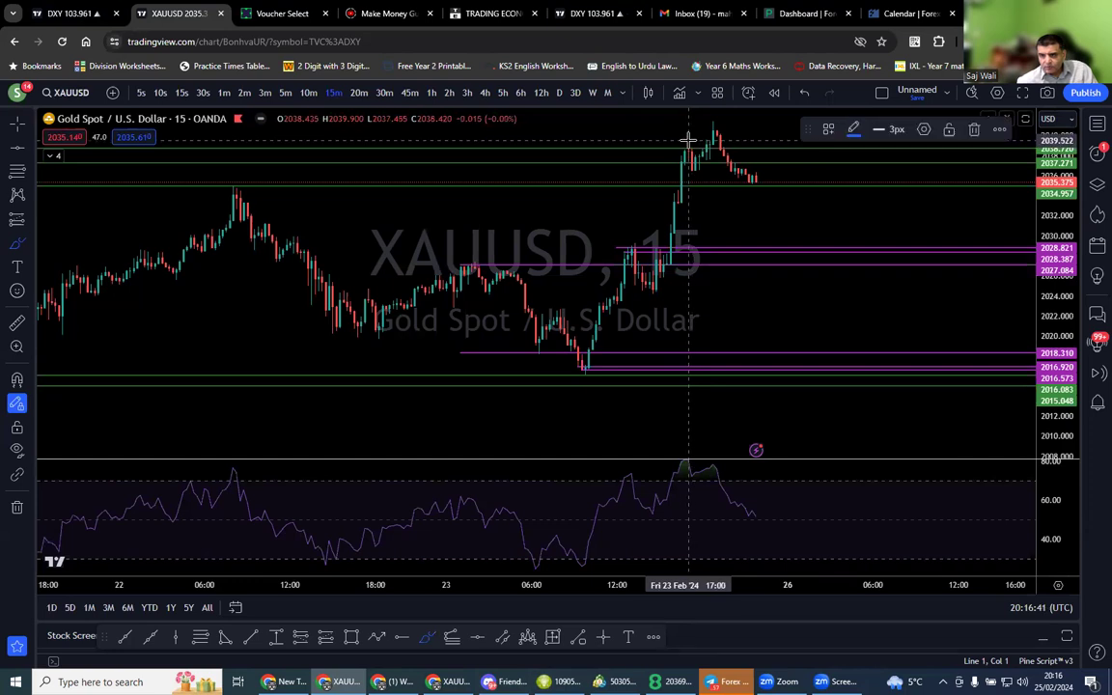
left_click_drag(689, 140, 710, 124)
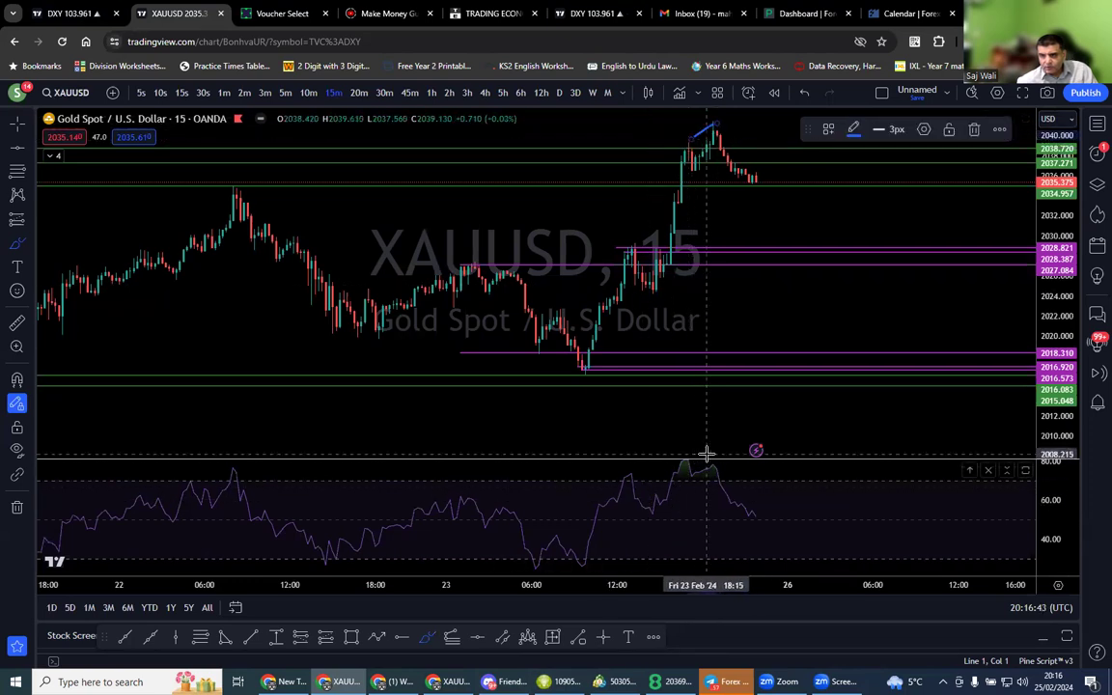
left_click_drag(680, 453, 720, 461)
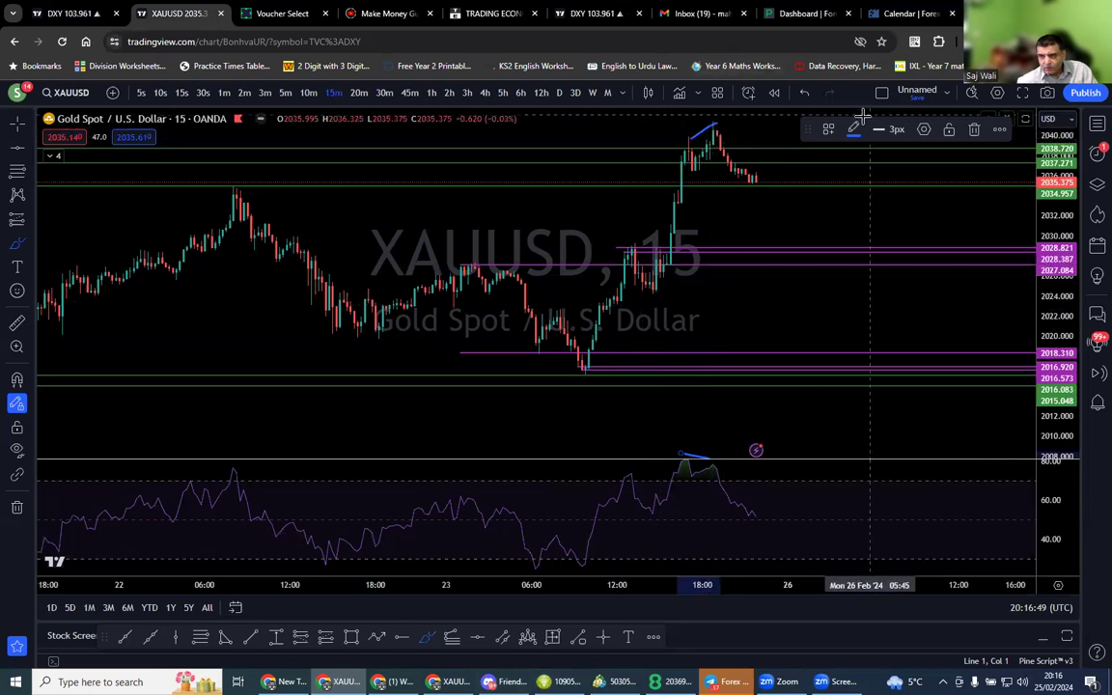
left_click_drag(809, 132, 797, 48)
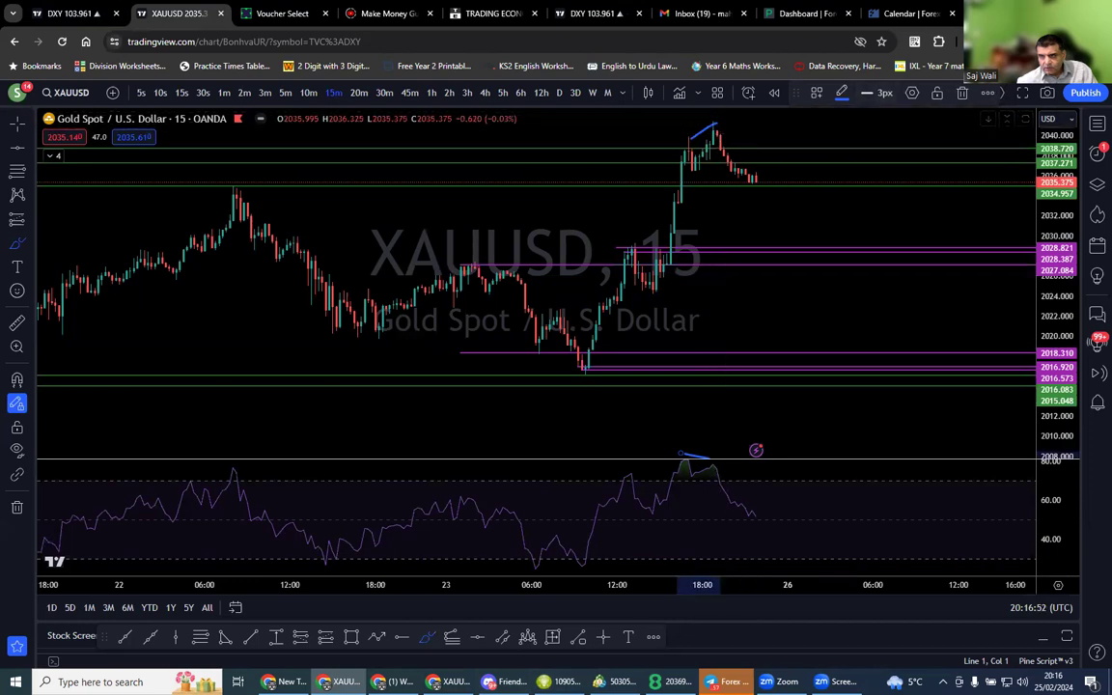
left_click_drag(606, 154, 592, 212)
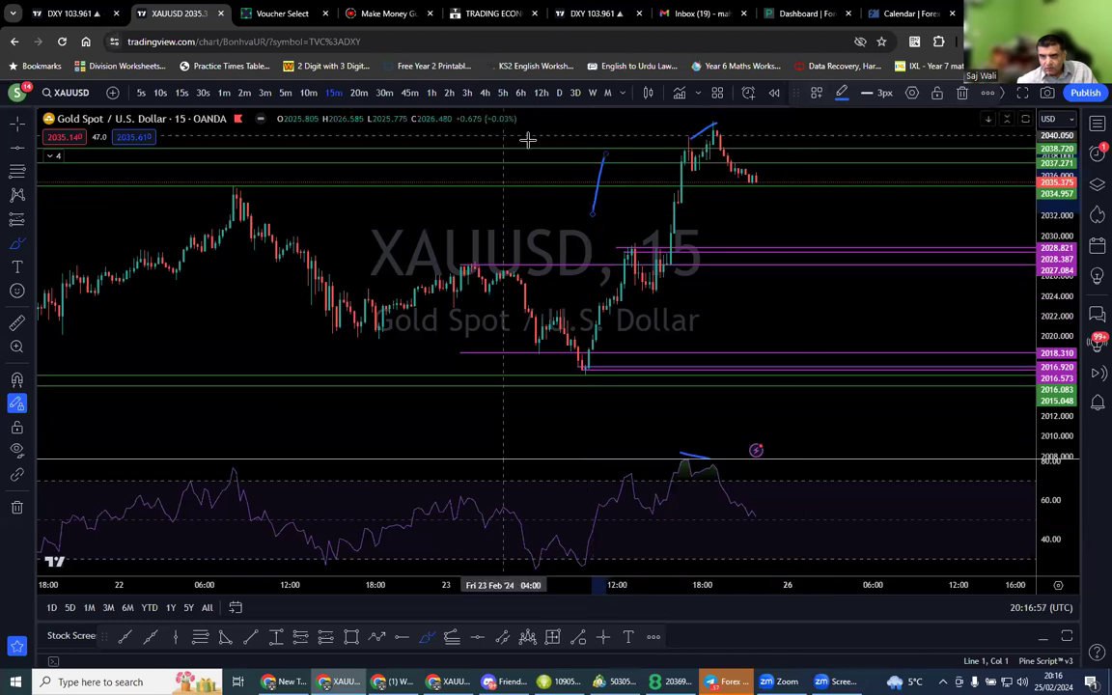
left_click(836, 131)
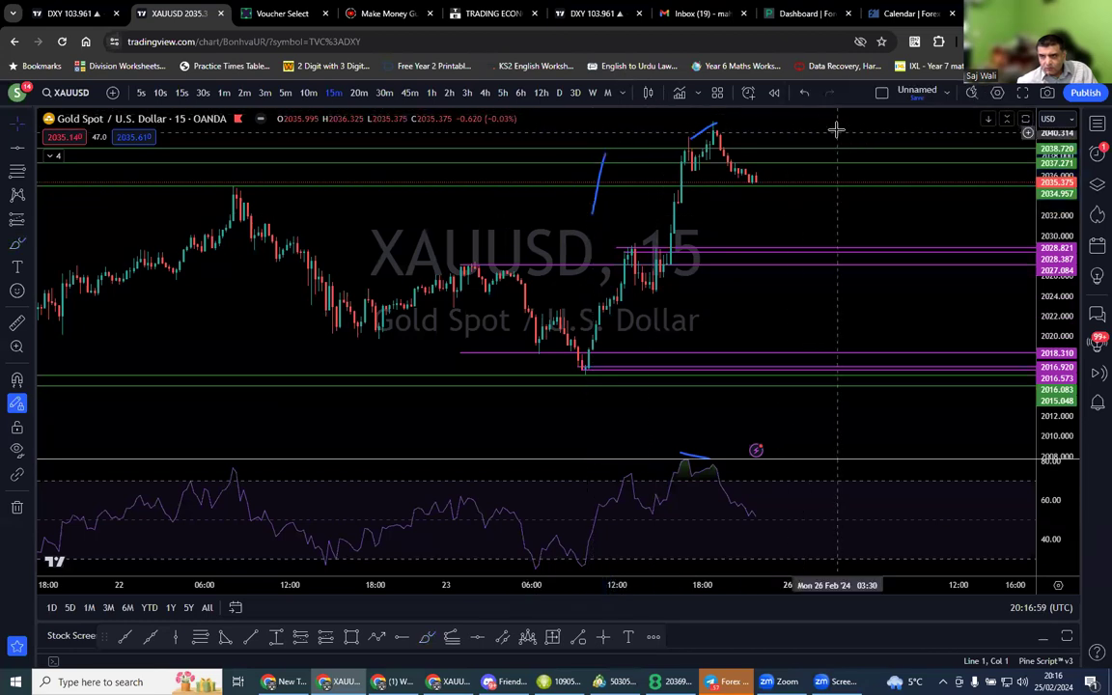
left_click_drag(588, 121, 510, 160)
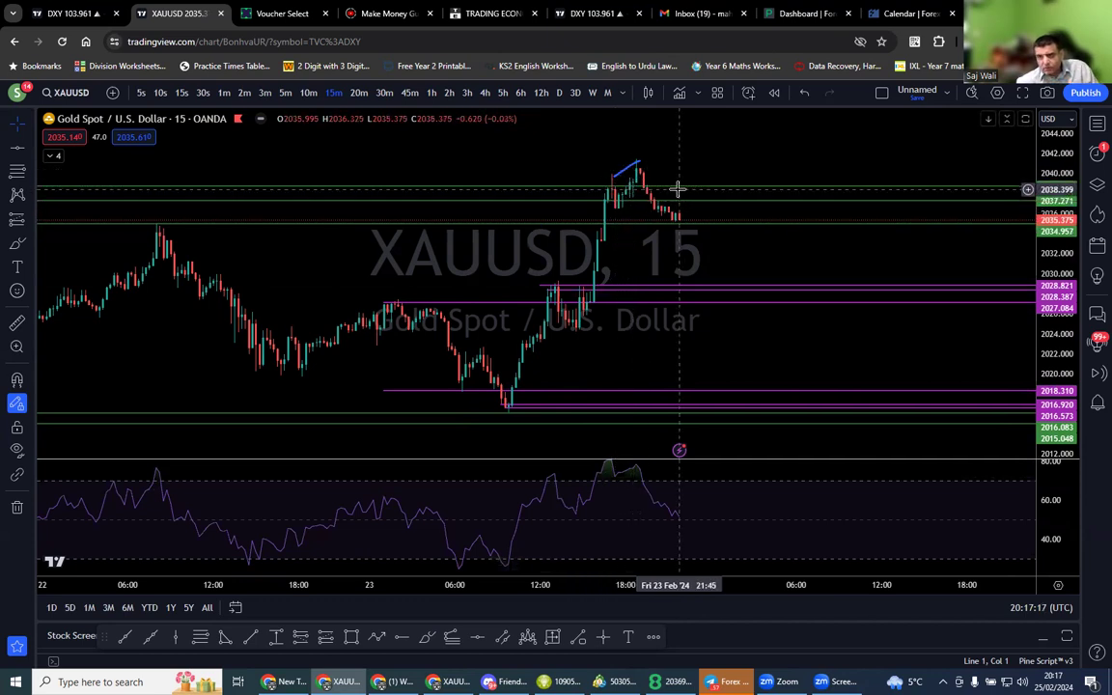
Step: Examine the 15m XAUUSD price history back to about 7 February around the green levels from 2034.957 to 2038.720
scroll(571, 293, "up", 2)
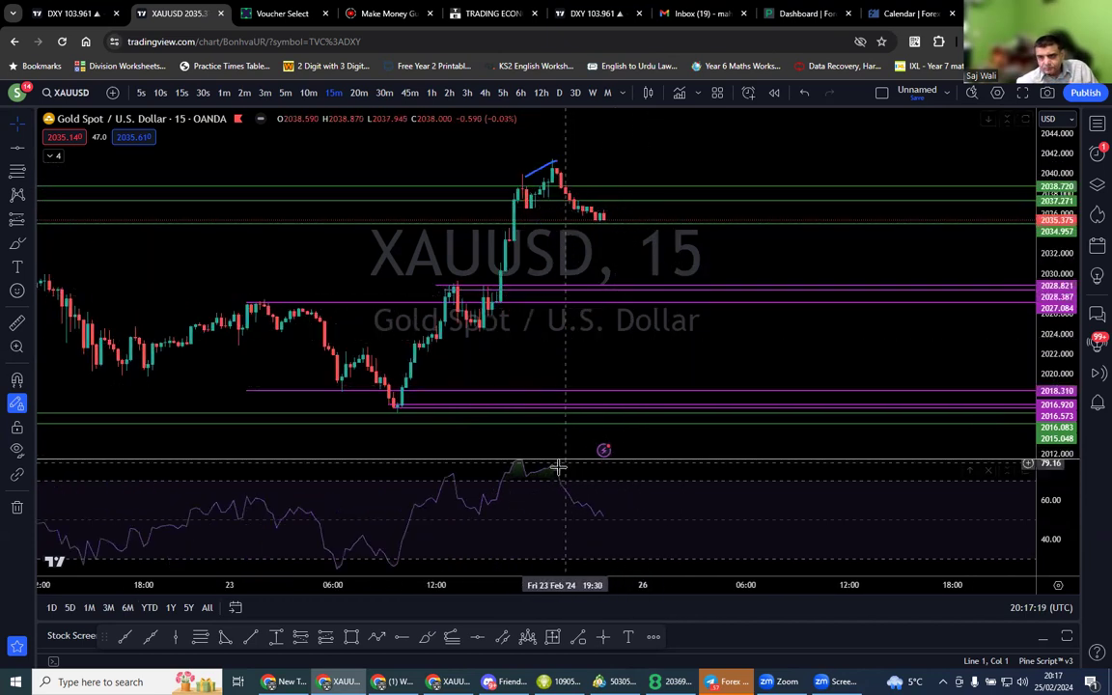
scroll(695, 522, "down", 2)
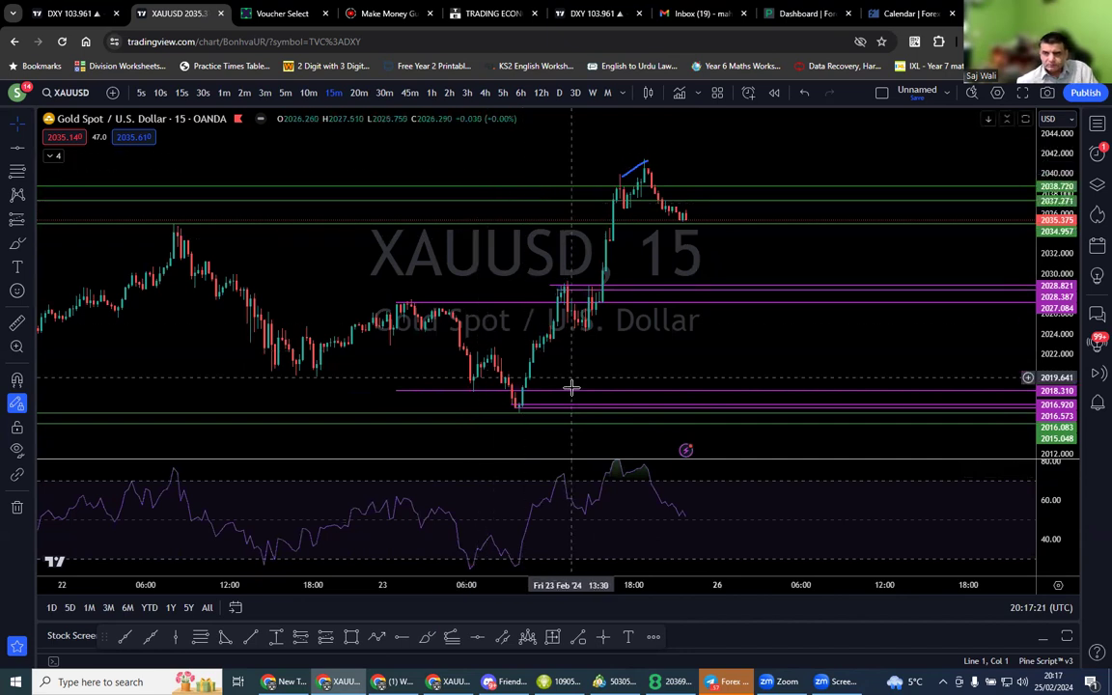
scroll(571, 382, "down", 5)
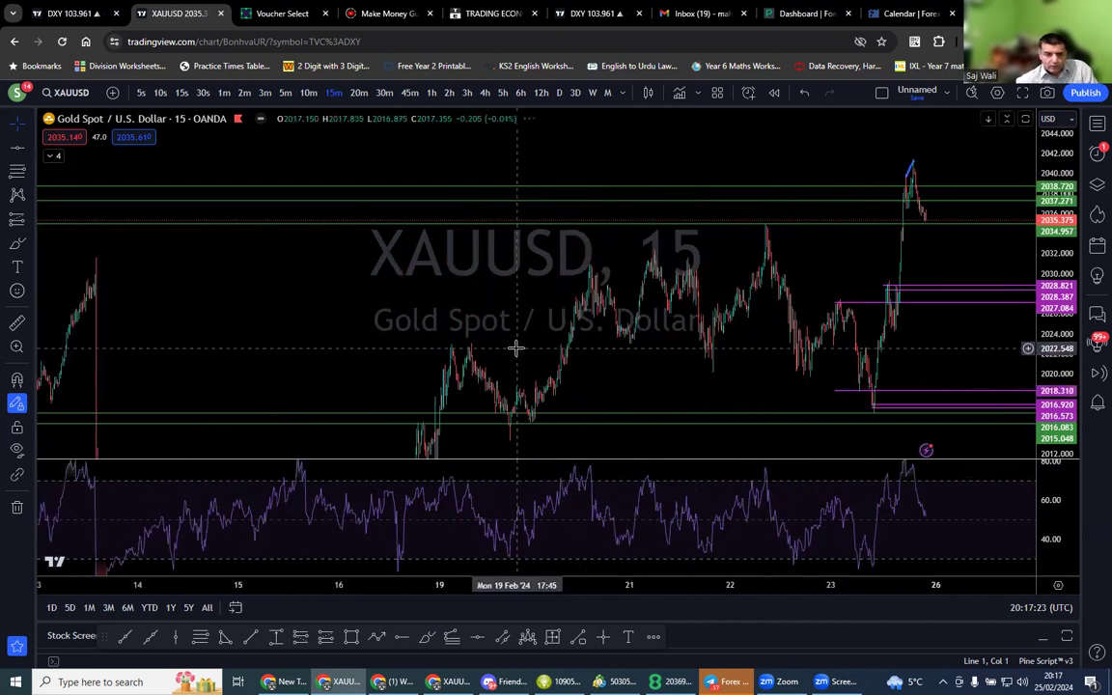
scroll(517, 348, "down", 2)
right_click(598, 161)
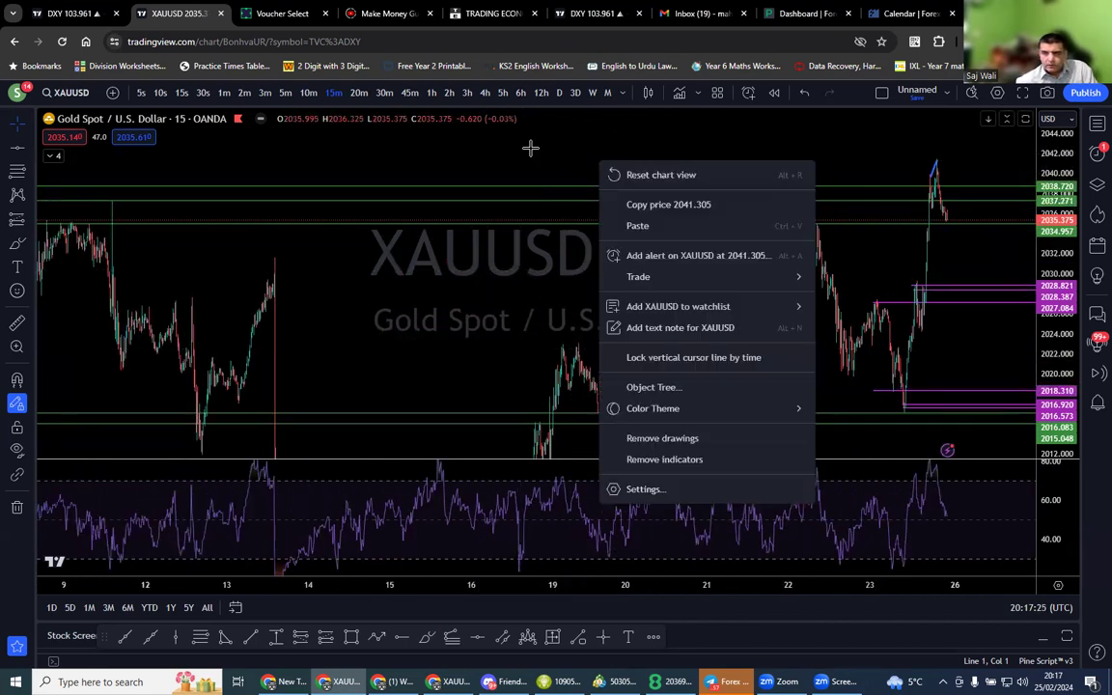
left_click(530, 149)
scroll(579, 241, "down", 2)
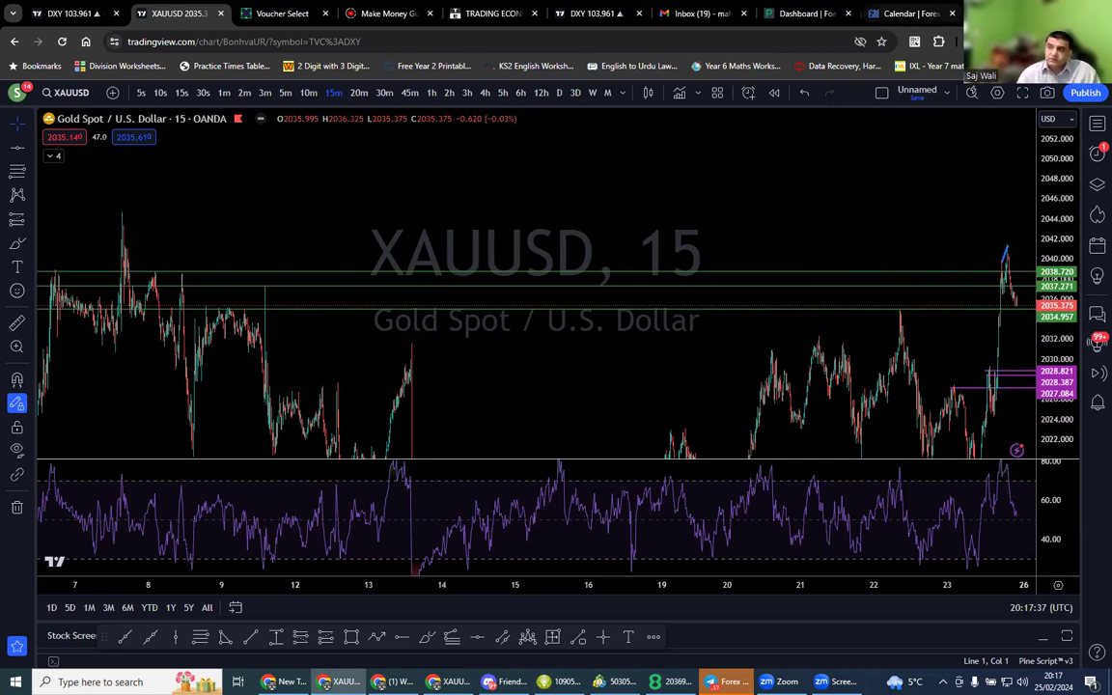
Step: Examine the latest 15m pullback from the 23 February high toward the 2034.957 level
left_click_drag(799, 218, 712, 188)
scroll(733, 169, "up", 3)
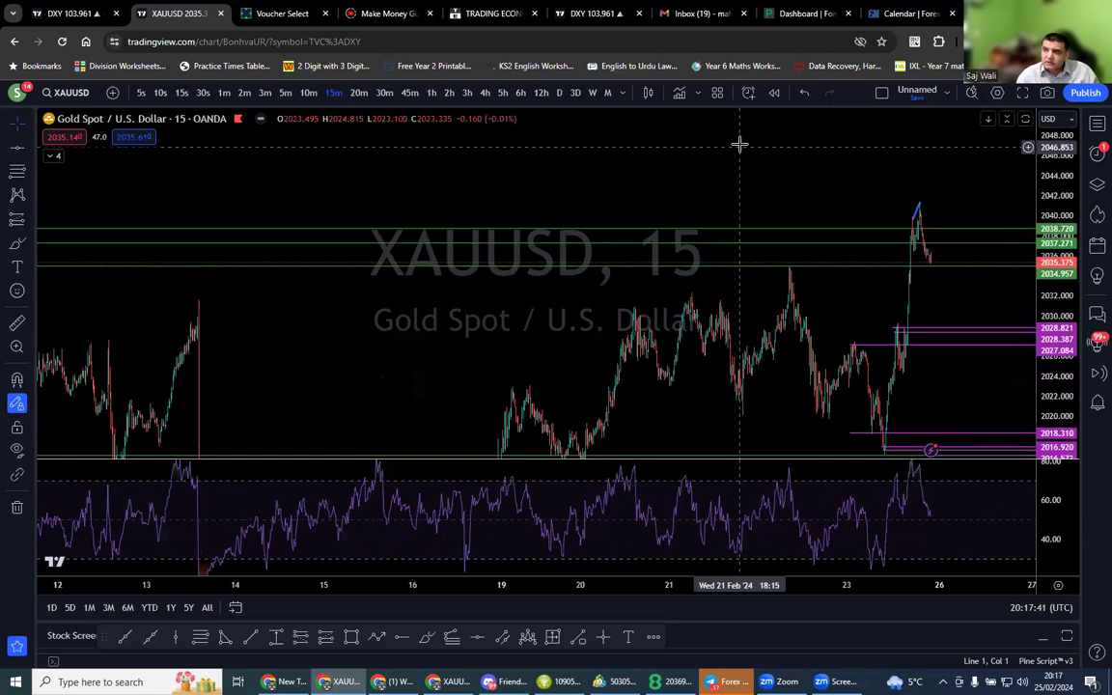
scroll(613, 186, "up", 5)
left_click_drag(760, 161, 550, 147)
scroll(888, 330, "up", 2)
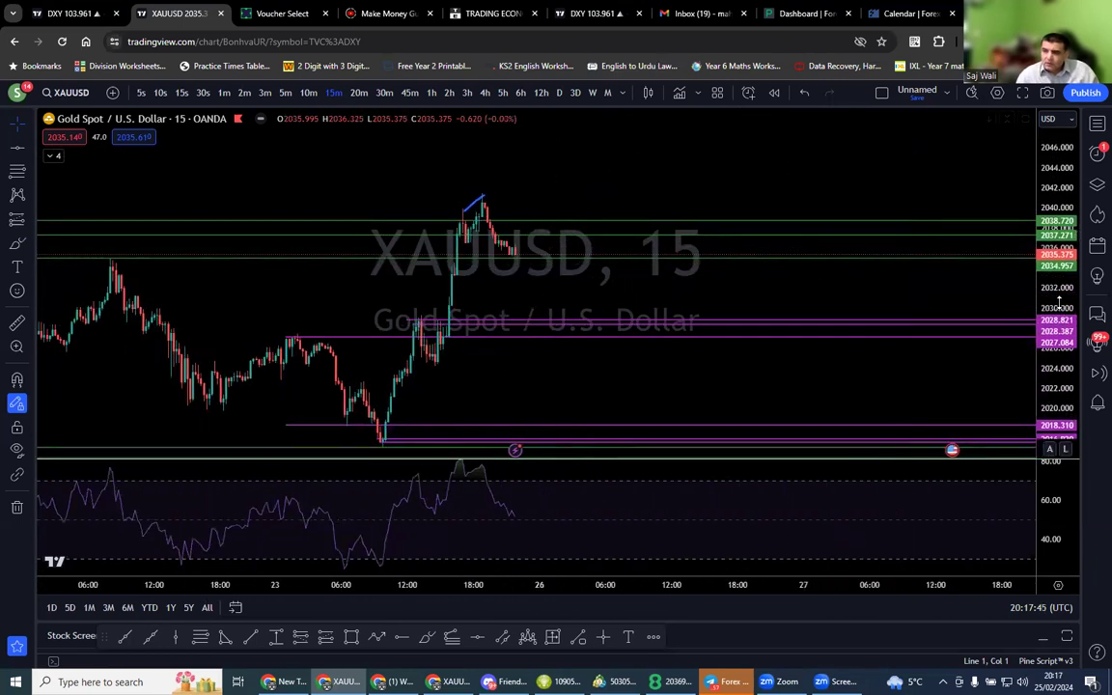
scroll(386, 240, "left", 5)
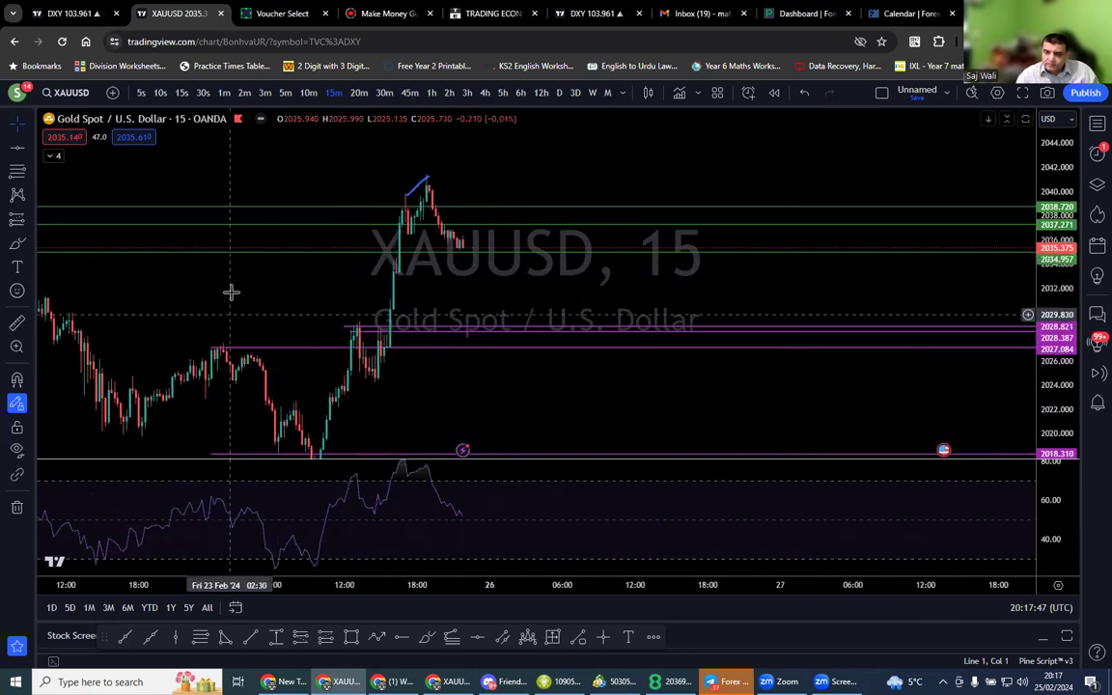
scroll(416, 277, "right", 4)
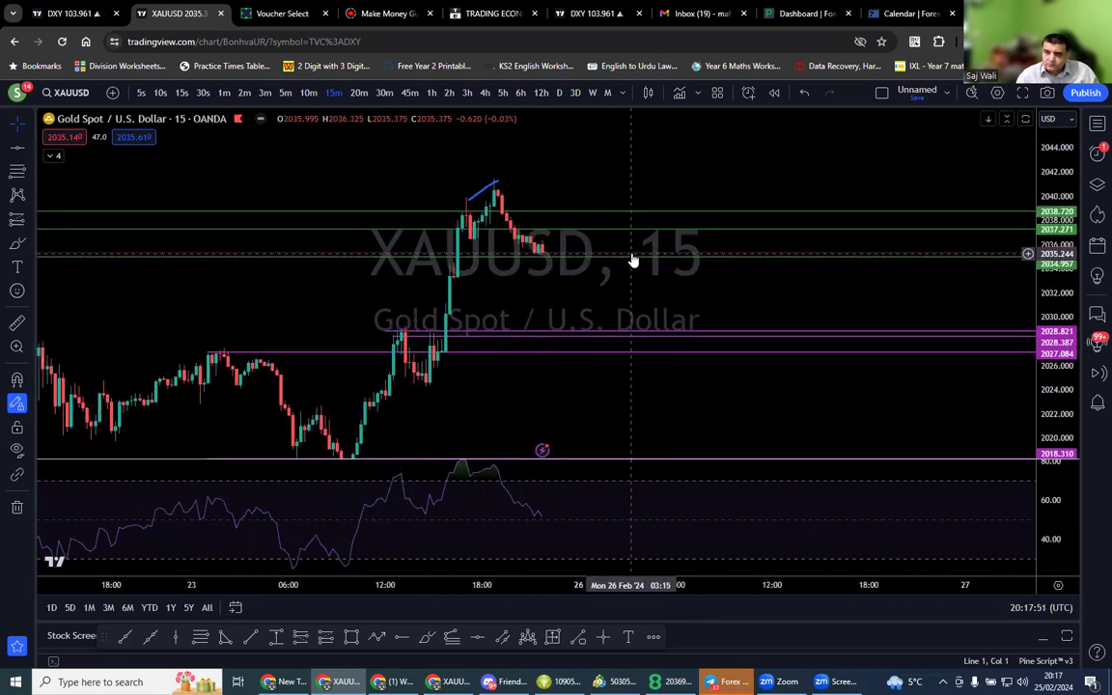
Step: Switch the XAUUSD chart to the 1h timeframe and delete the brush stroke at the recent high
scroll(496, 297, "left", 6)
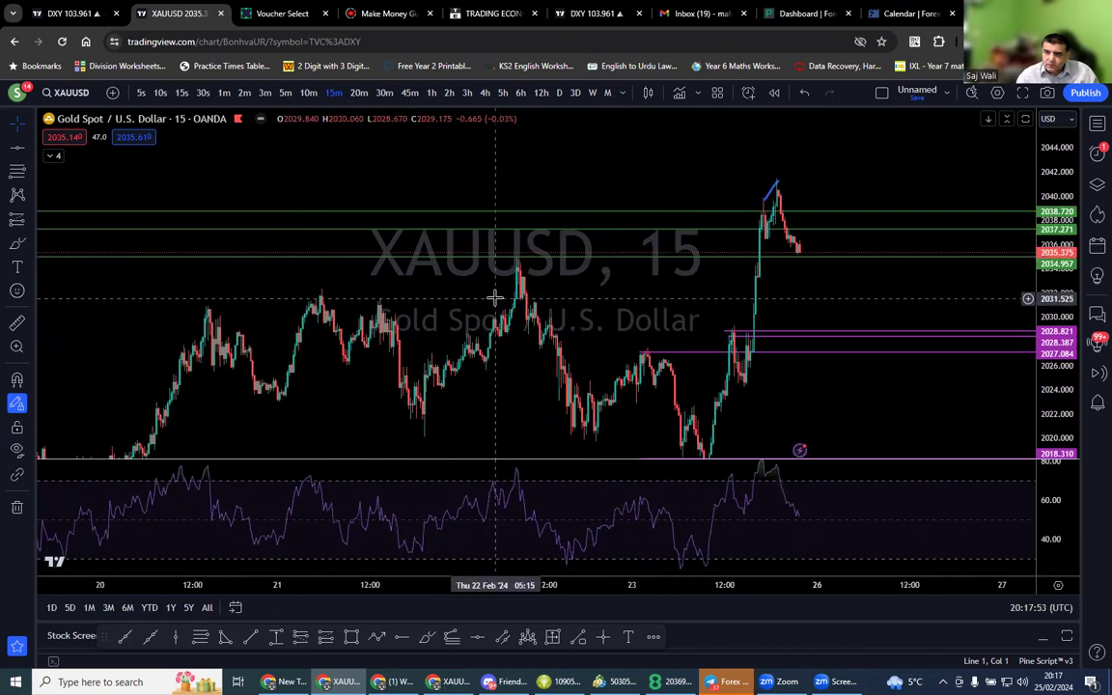
scroll(495, 297, "down", 8)
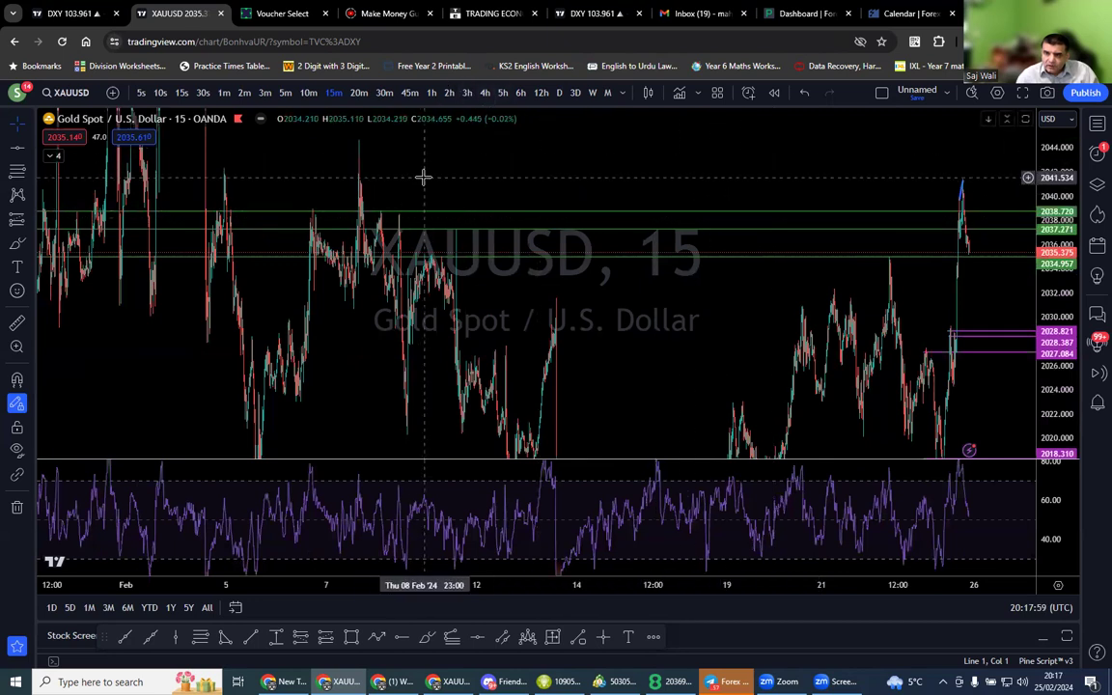
left_click(431, 92)
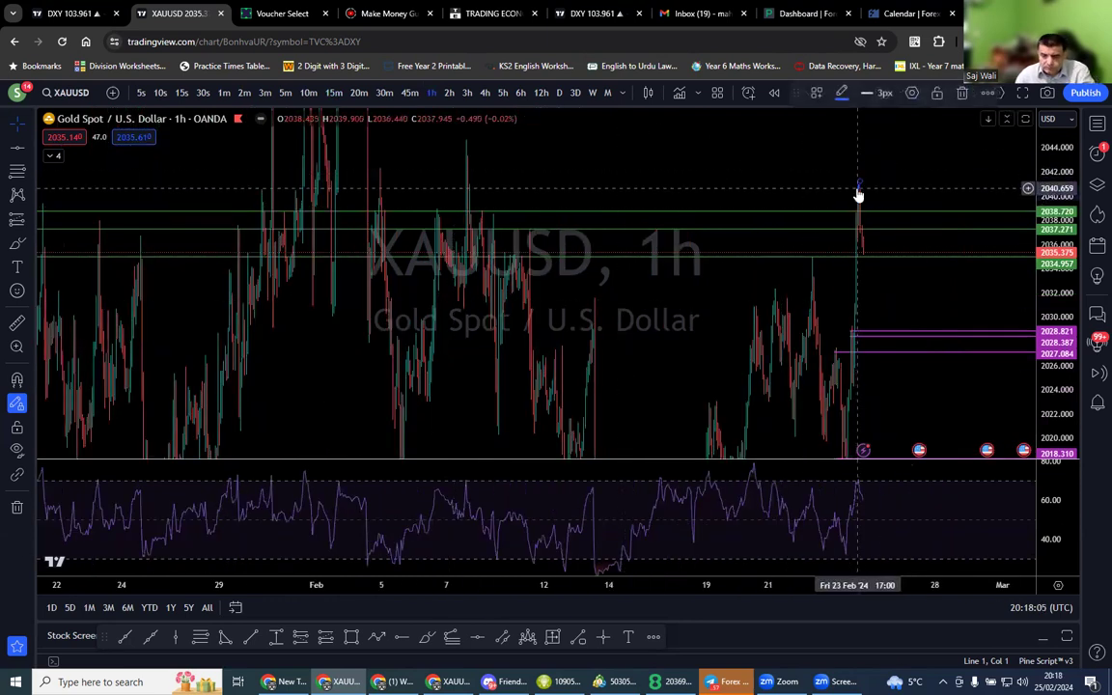
scroll(601, 204, "up", 4)
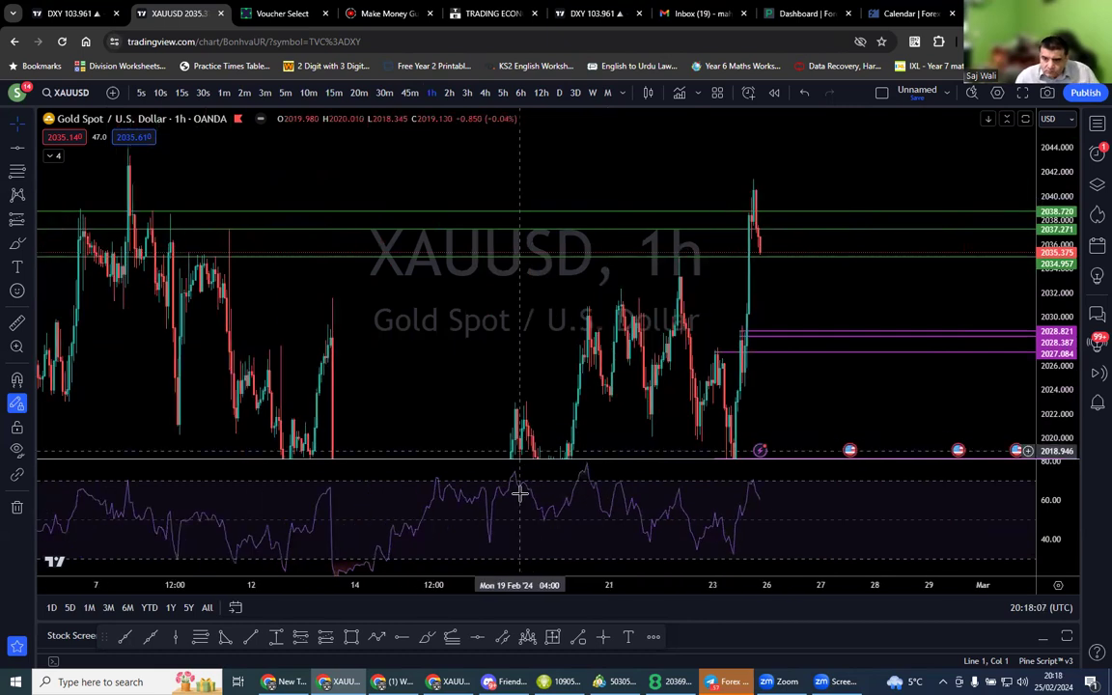
Step: Place horizontal resistance lines at 2041.206 and 2040.877 on the 1h chart and check them against the 4h candles
left_click(477, 637)
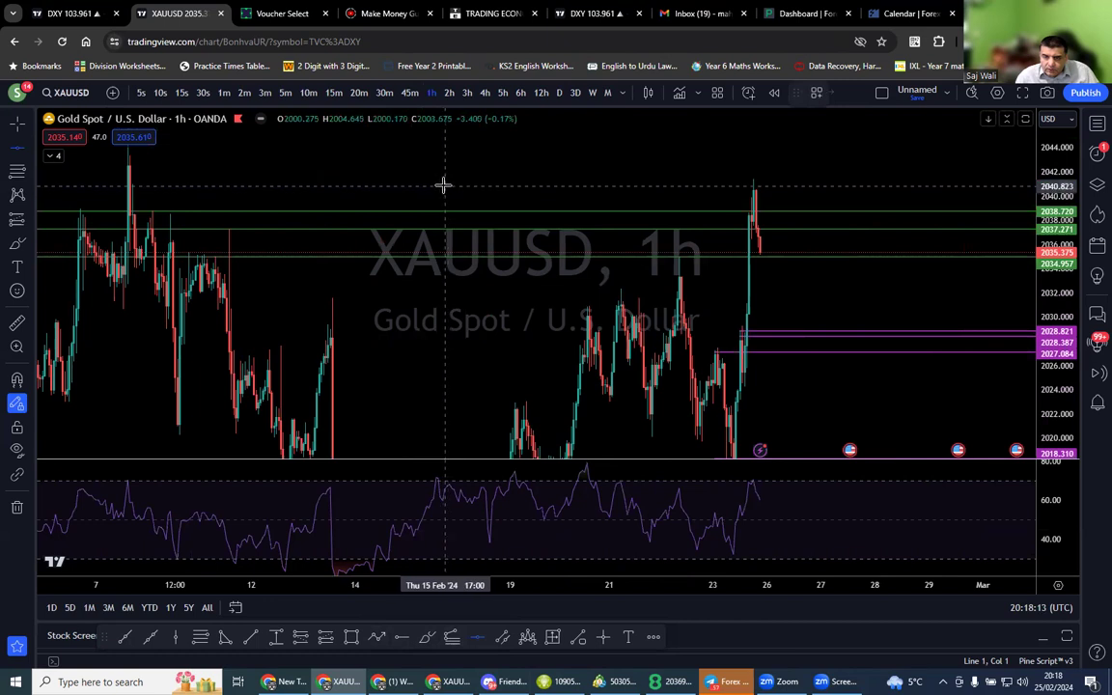
left_click(211, 184)
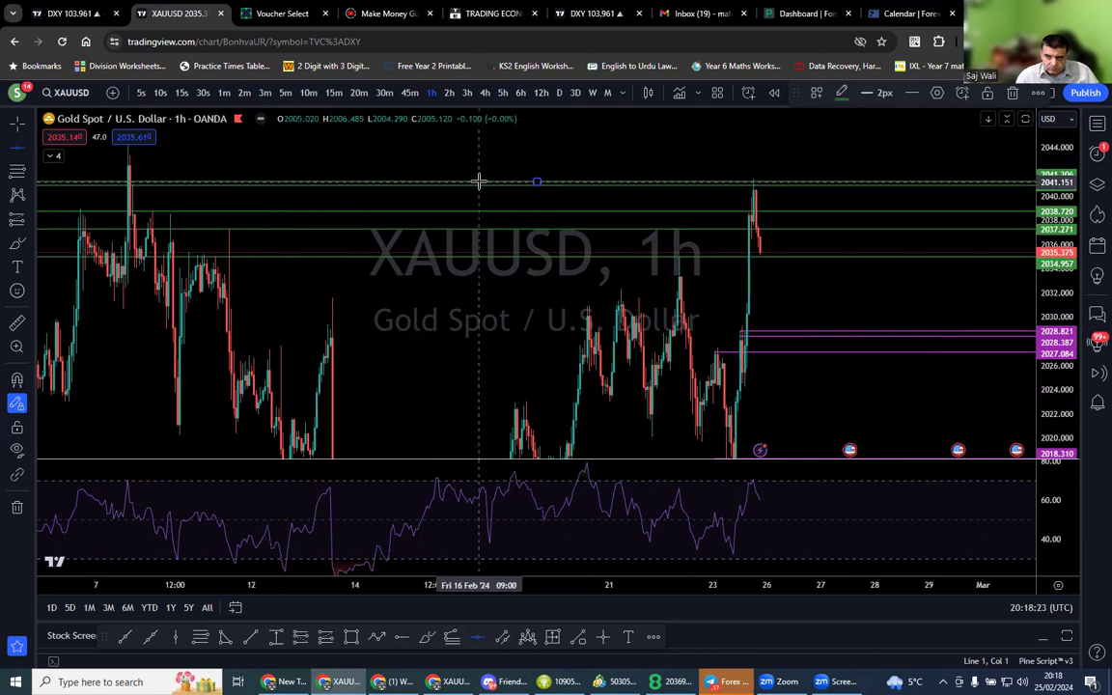
left_click(481, 93)
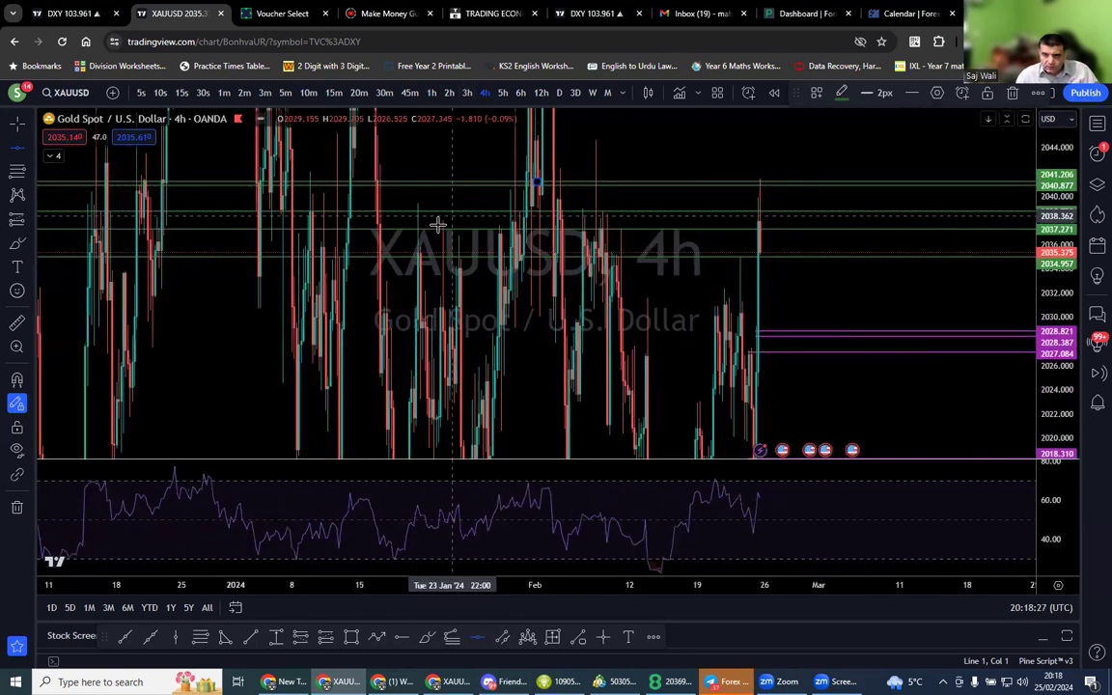
left_click(433, 93)
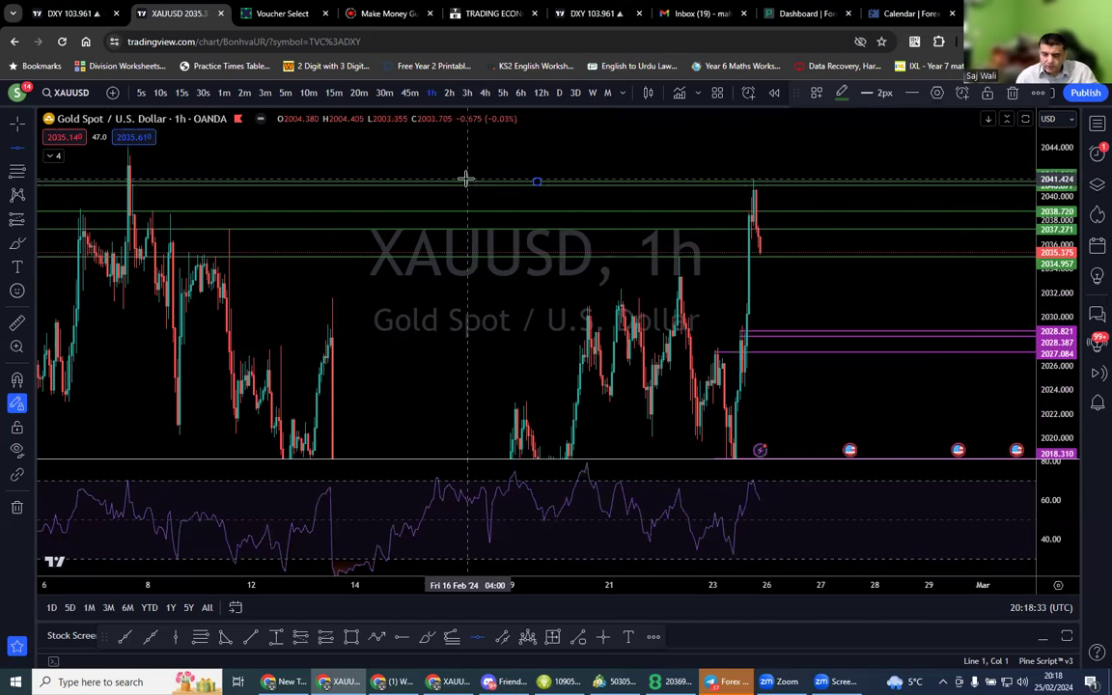
Step: Delete the horizontal lines at 2041.206 and 2040.877 and switch to the 15m chart, focusing on the latest candles
key("Delete")
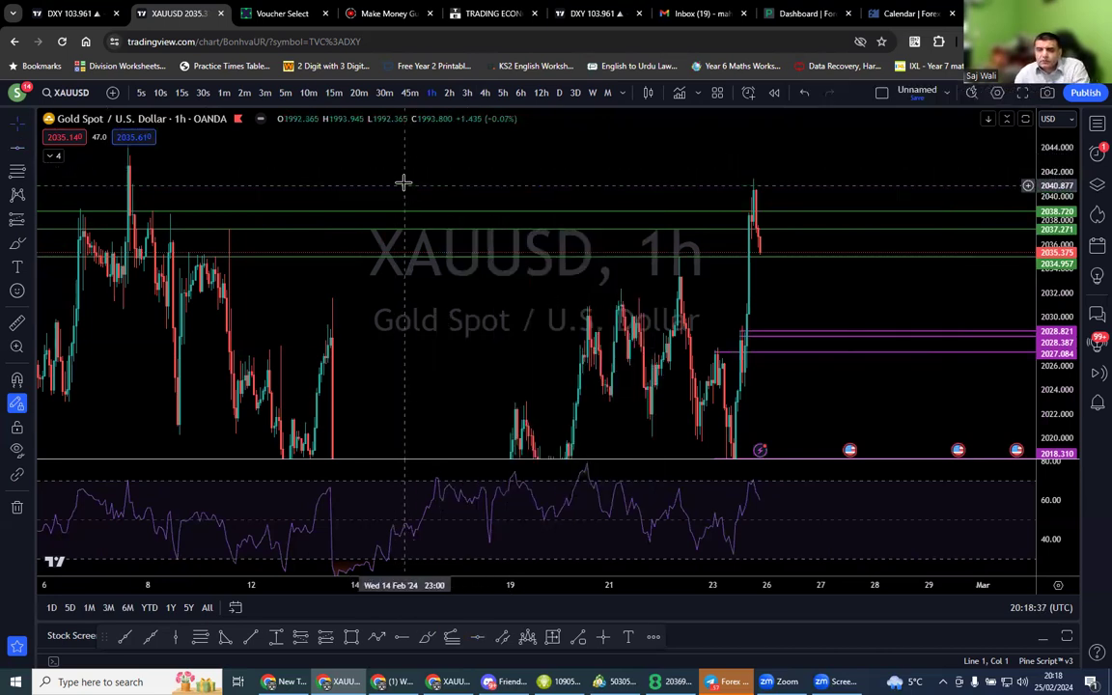
scroll(608, 348, "up", 2)
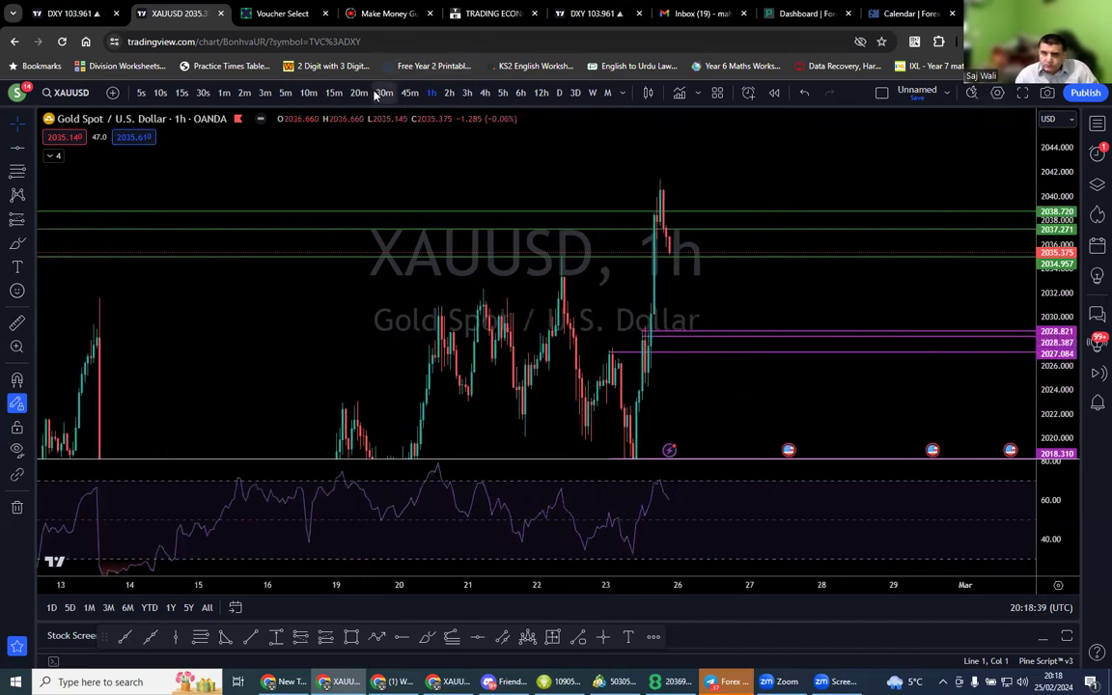
left_click(335, 93)
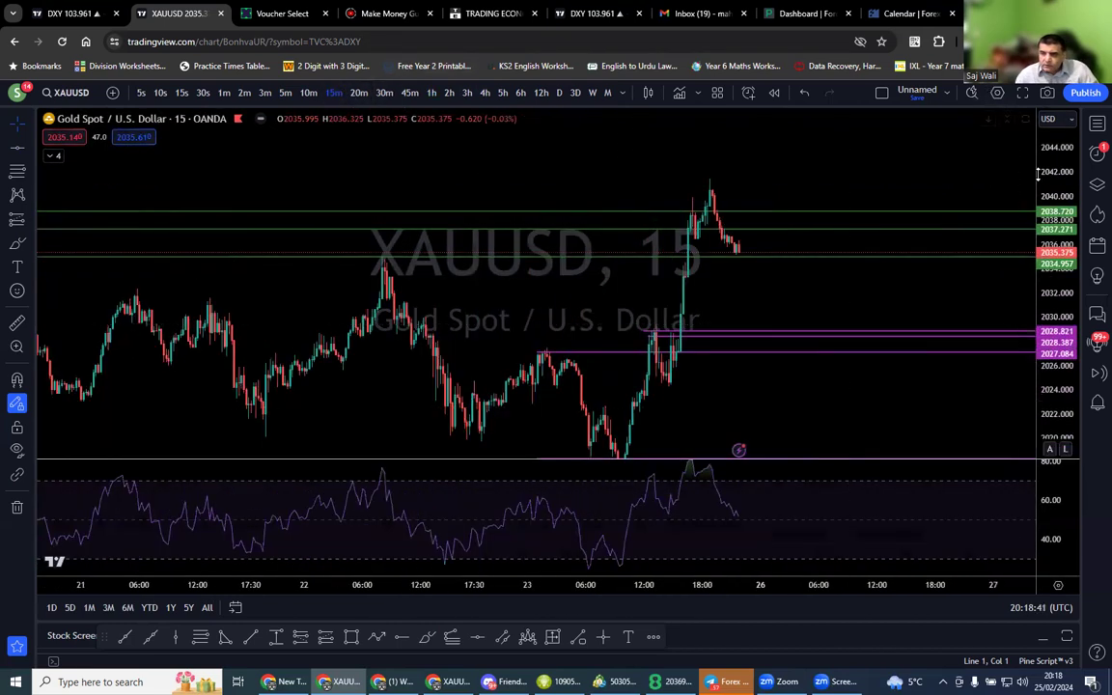
scroll(869, 232, "up", 2)
left_click_drag(694, 180, 646, 155)
scroll(937, 217, "up", 1)
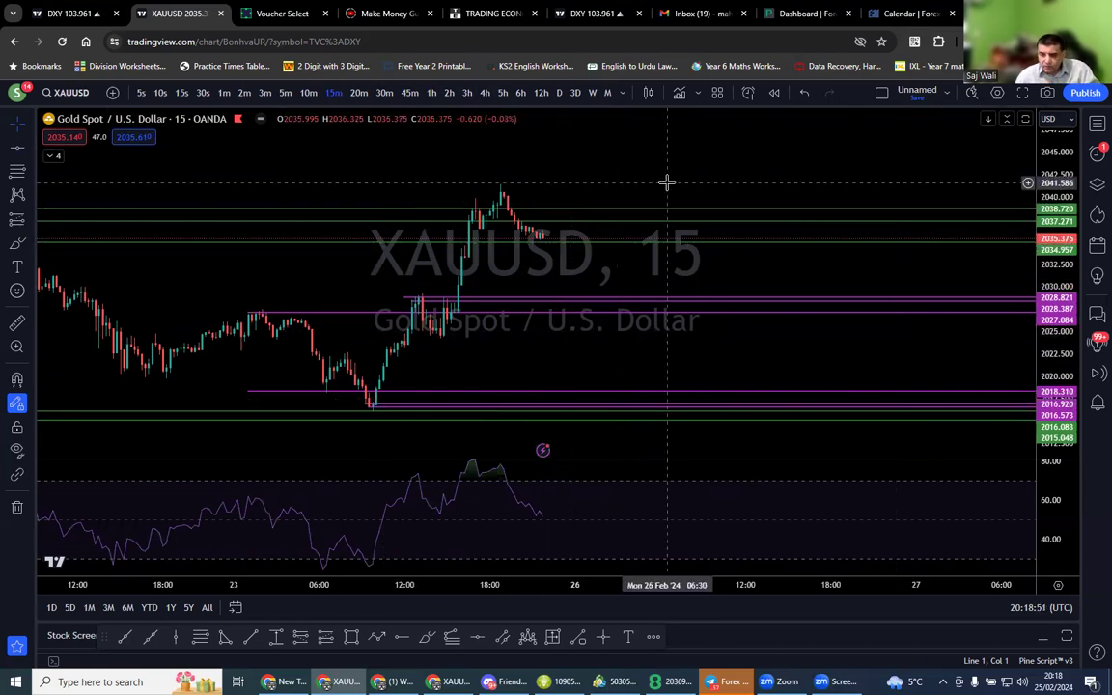
Step: Examine the 15m swings of the past week against the purple levels between 2028.821 and 2016.573
scroll(656, 210, "down", 1)
scroll(657, 210, "down", 2)
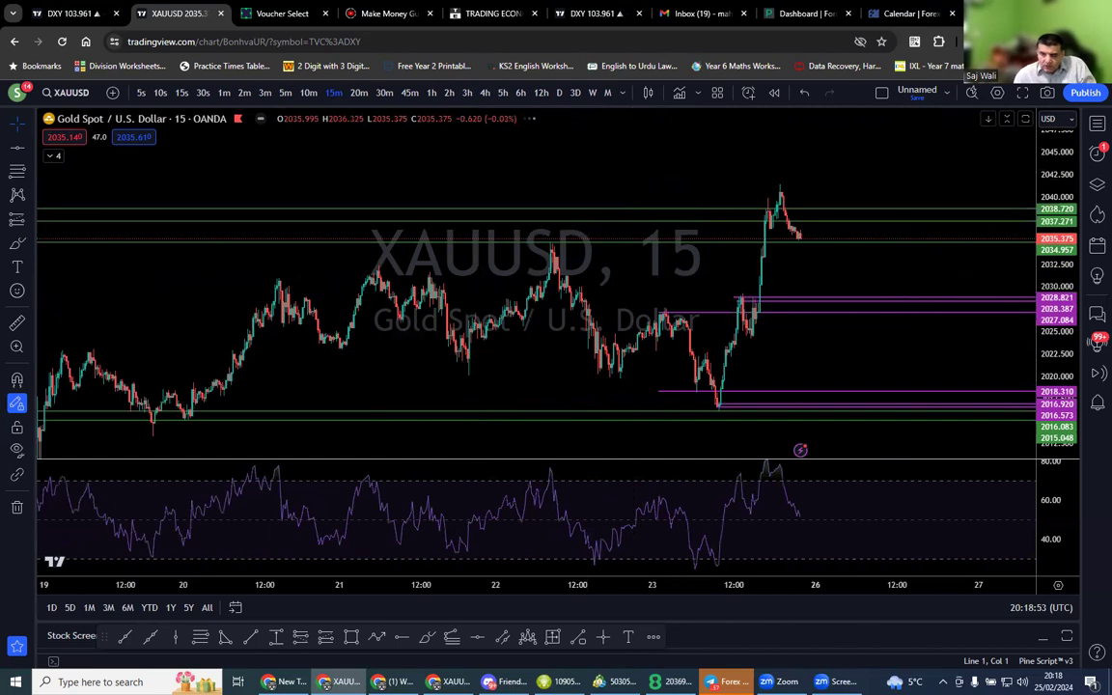
scroll(729, 304, "up", 1)
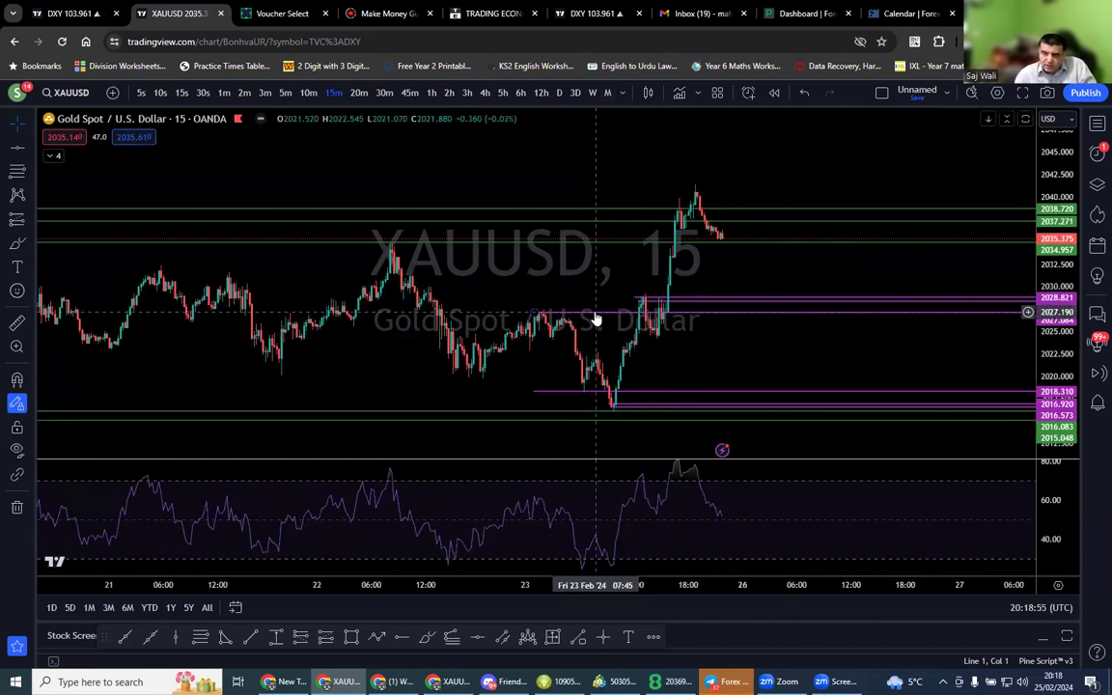
scroll(513, 208, "up", 1)
scroll(216, 218, "up", 1)
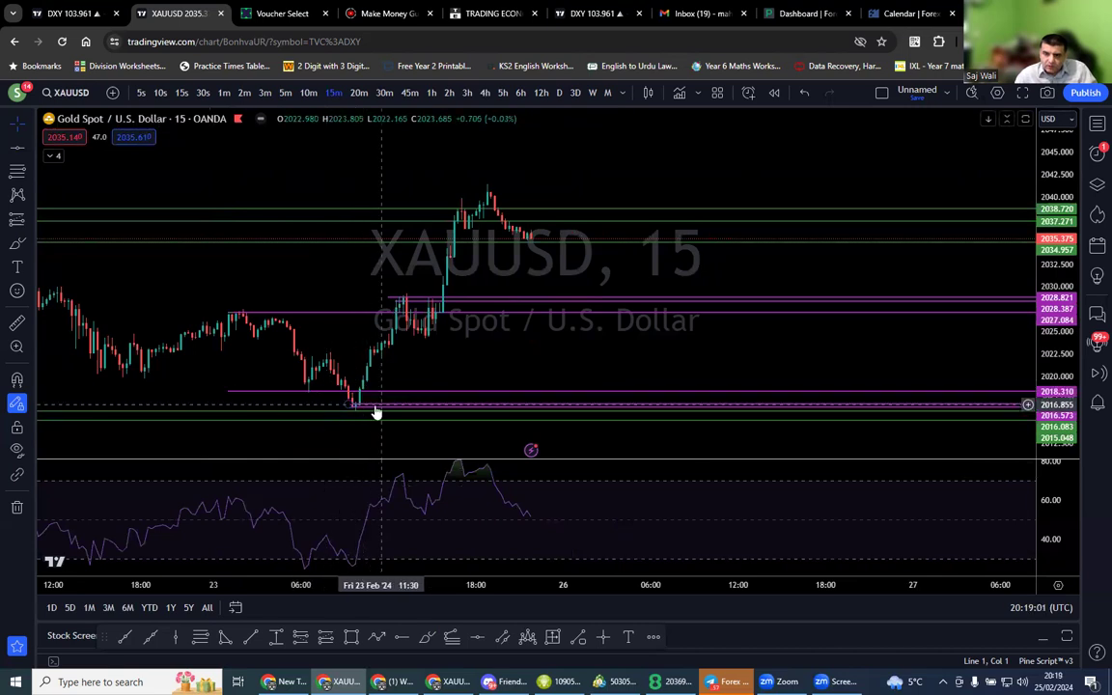
left_click_drag(356, 409, 534, 410)
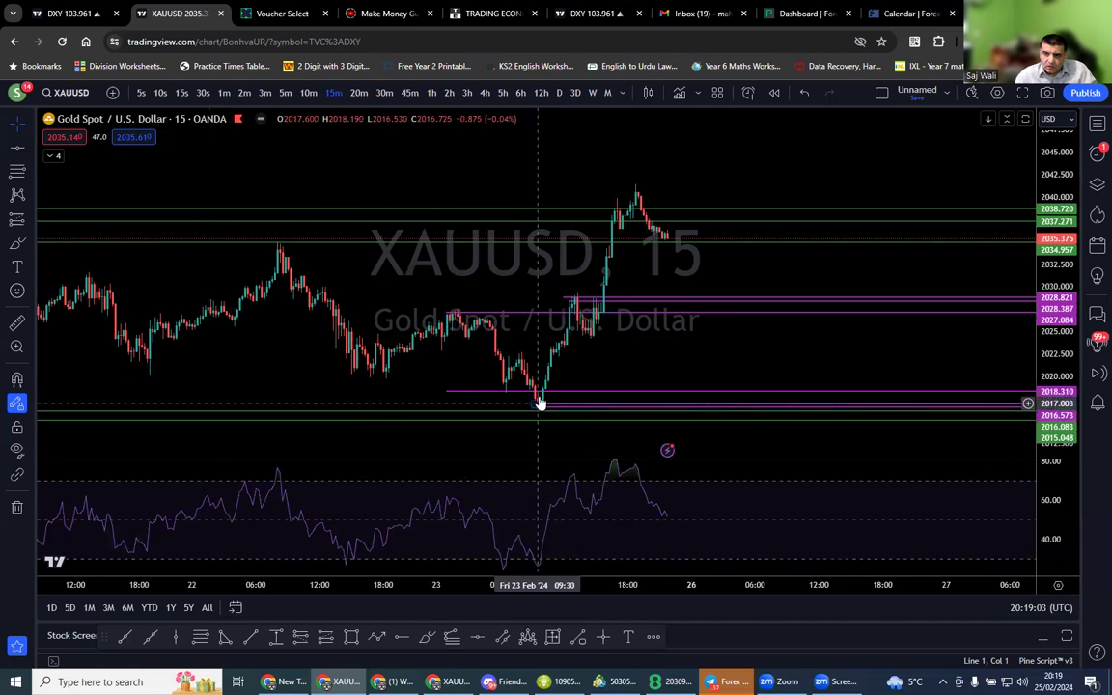
scroll(533, 403, "down", 1)
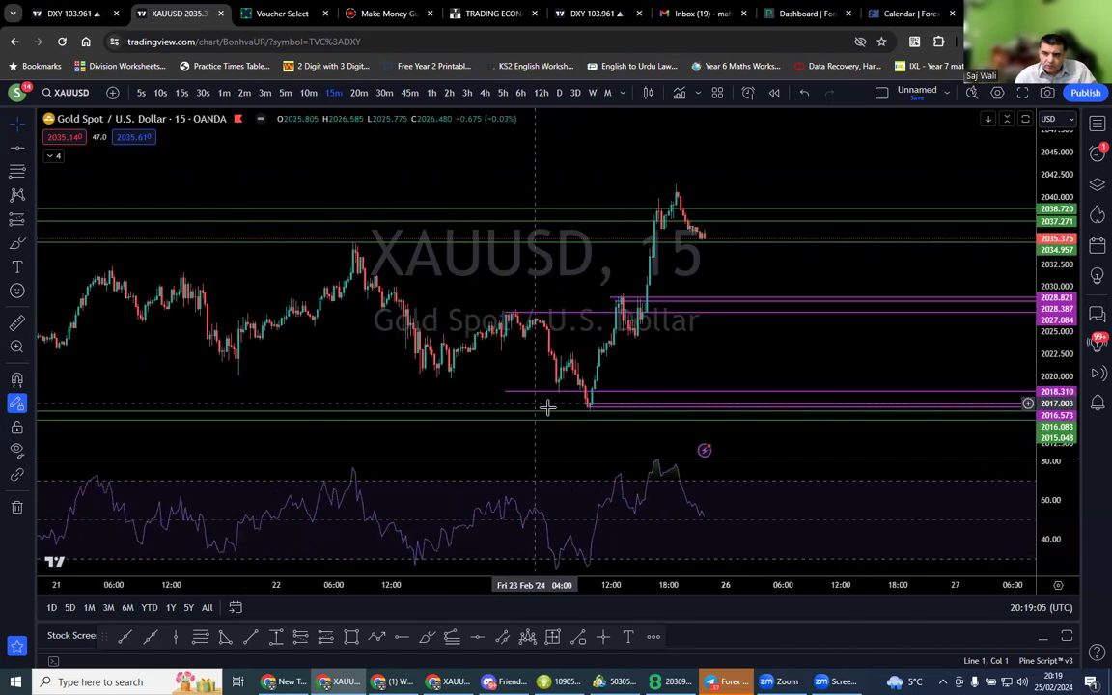
Step: Compare the purple levels with XAUUSD's daily and 1h candles, focusing on the 23 February low and rally
left_click_drag(1062, 256, 633, 483)
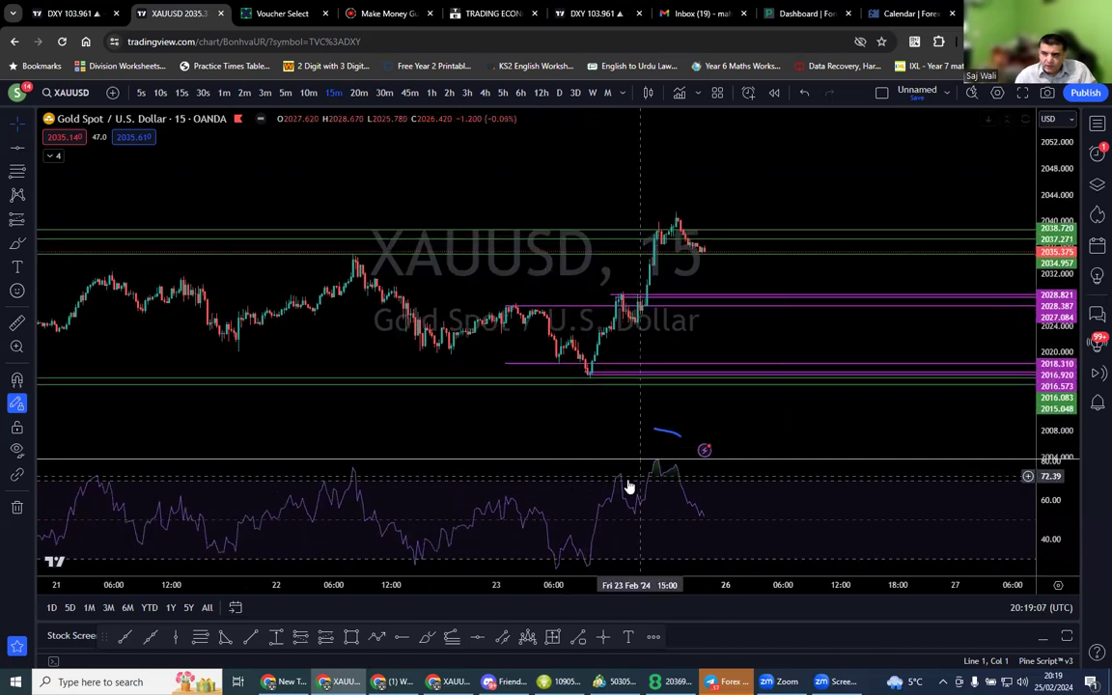
scroll(599, 383, "down", 2)
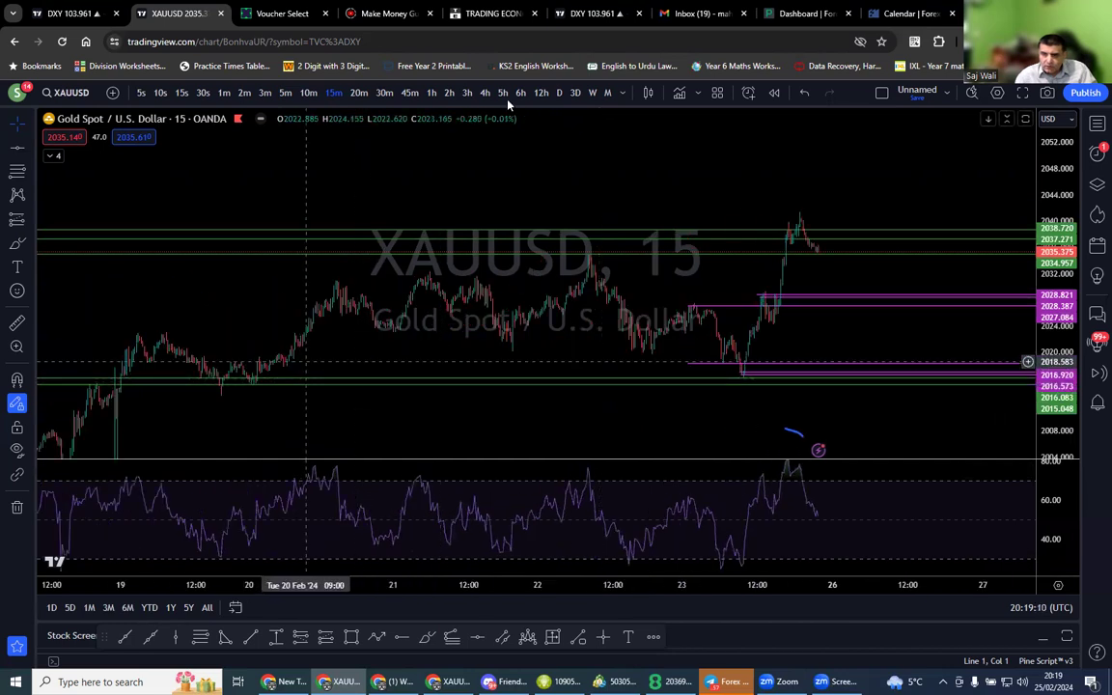
left_click(559, 93)
left_click_drag(425, 255, 325, 314)
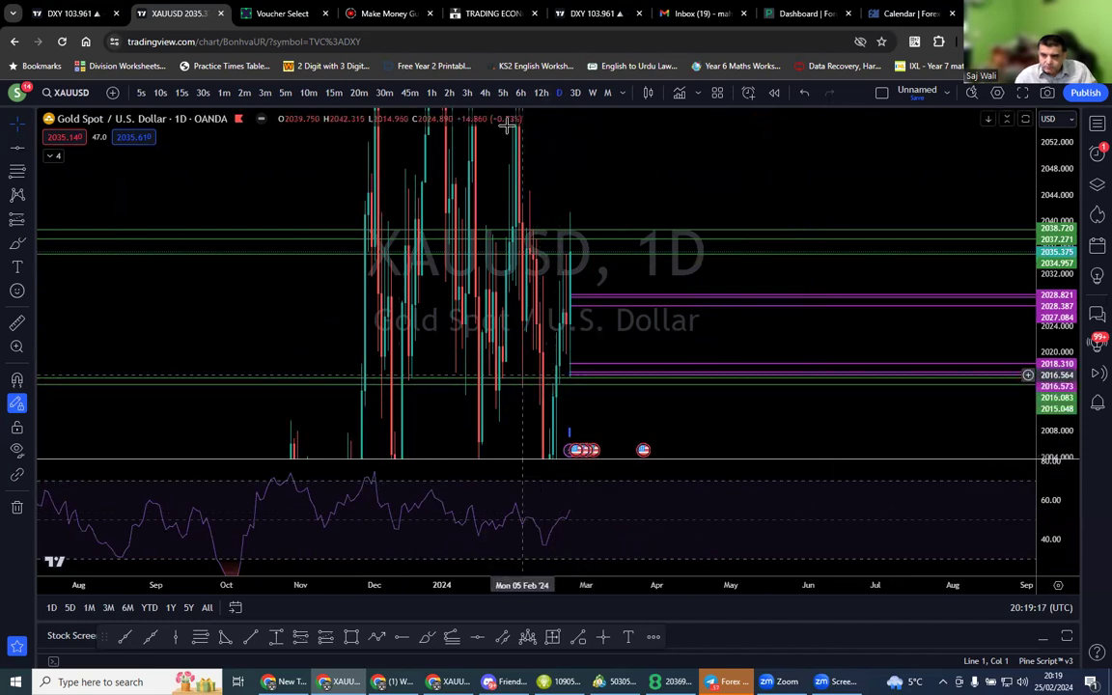
left_click(431, 93)
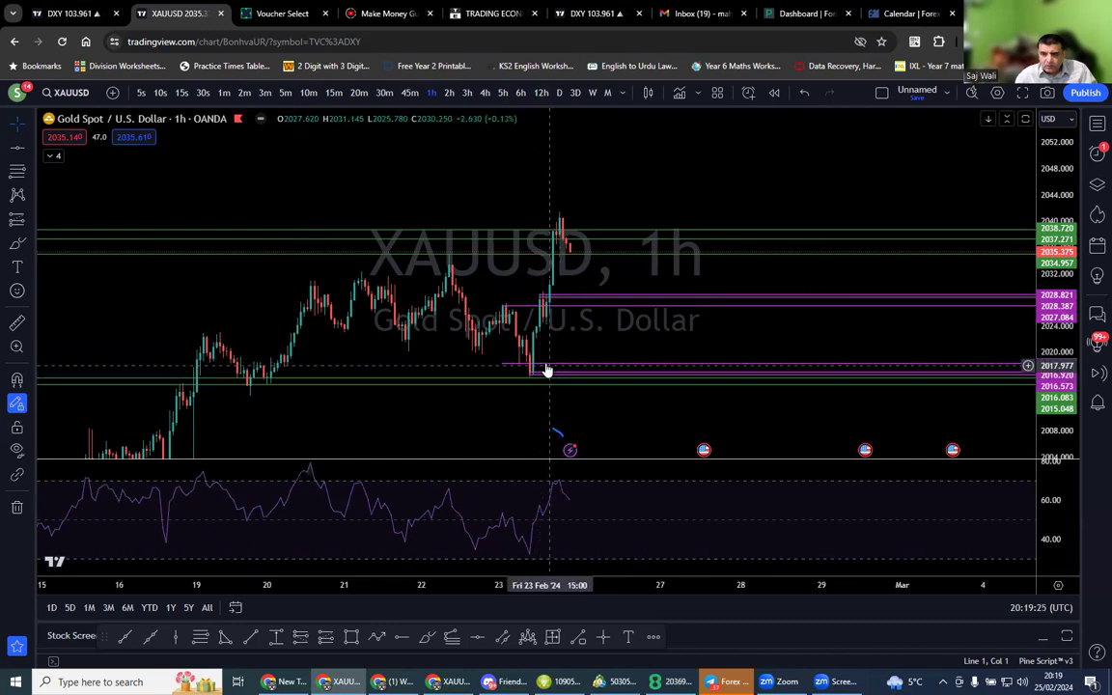
left_click_drag(548, 365, 528, 379)
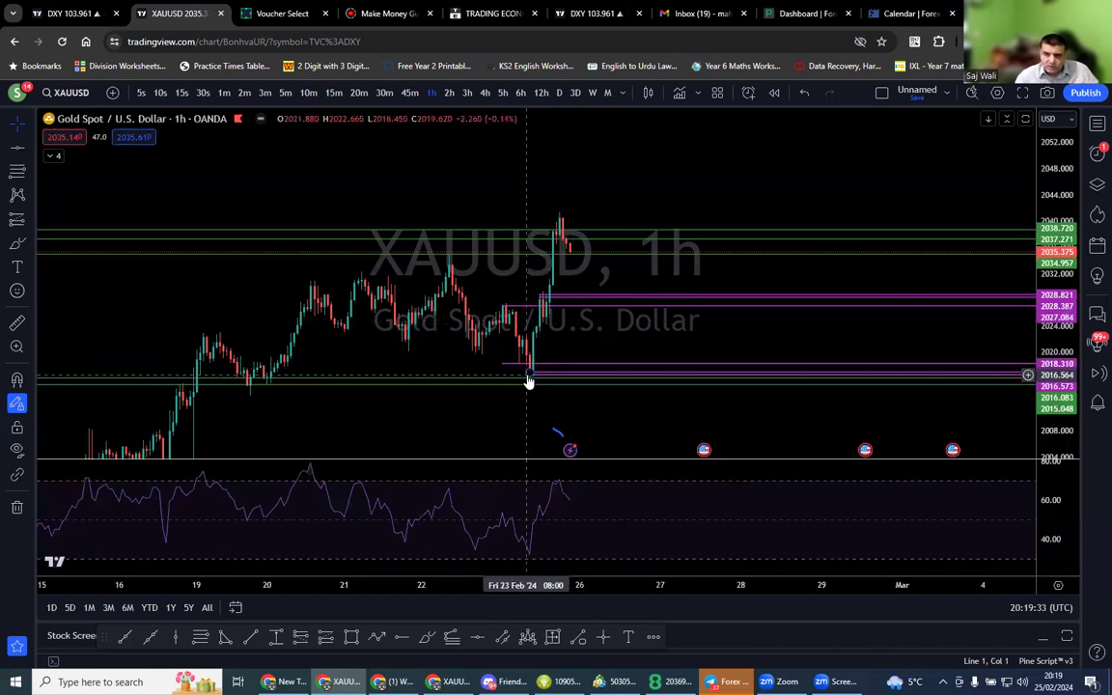
scroll(528, 382, "up", 1)
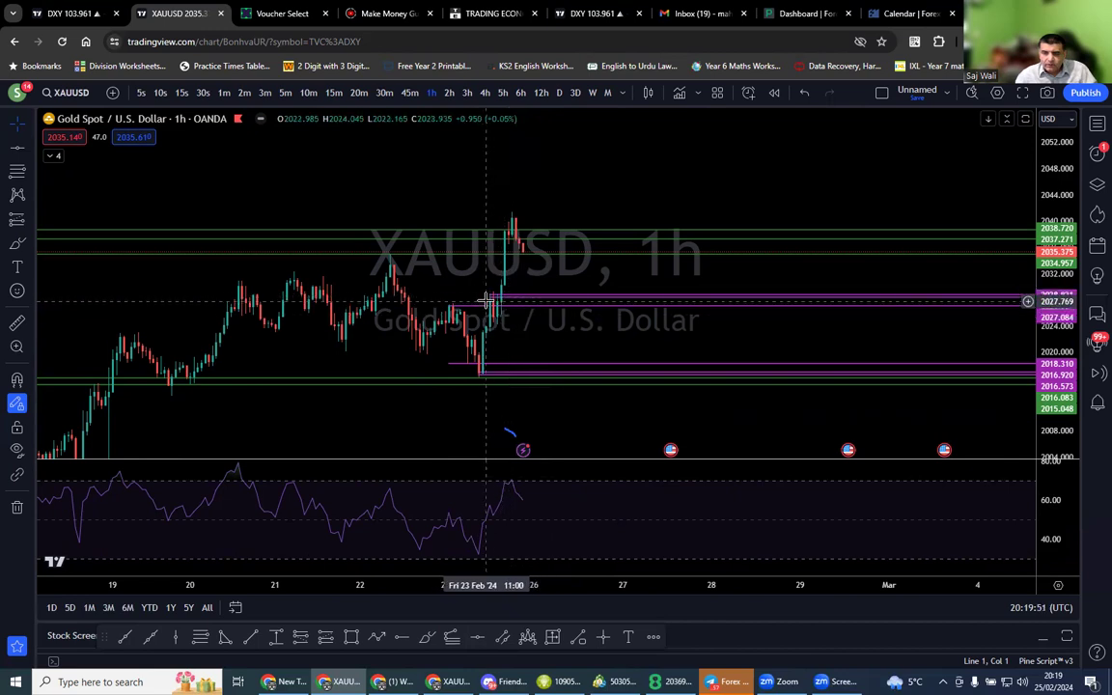
scroll(446, 314, "up", 1)
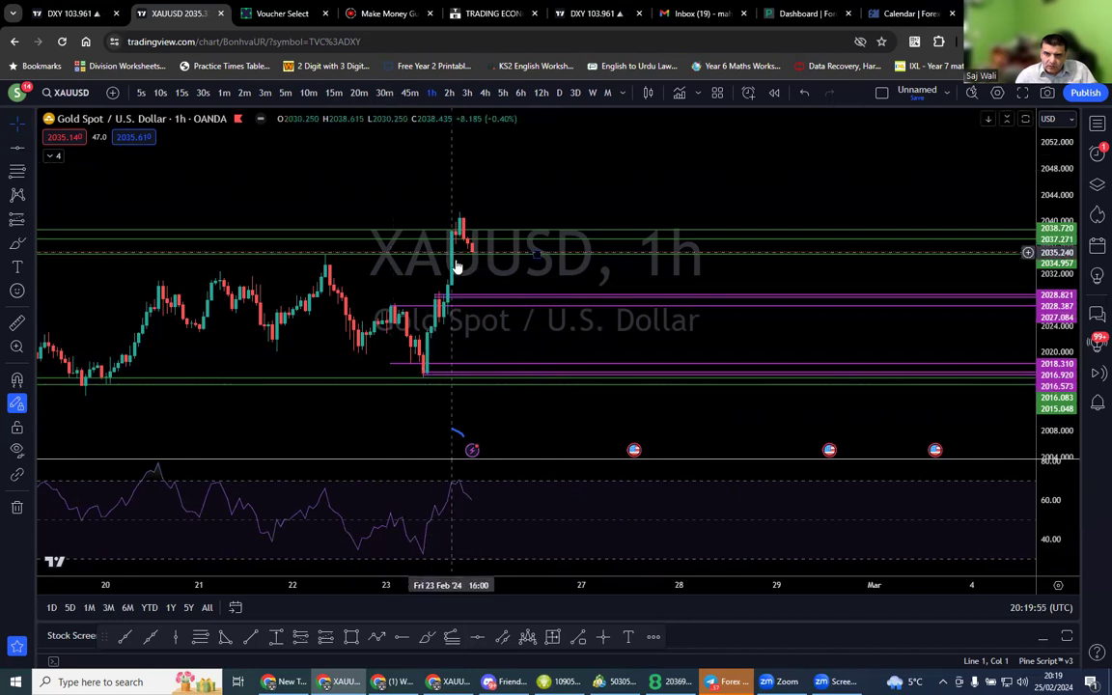
Step: Examine the 15m swings of 22 and 23 February against the purple levels and the RSI
left_click(333, 93)
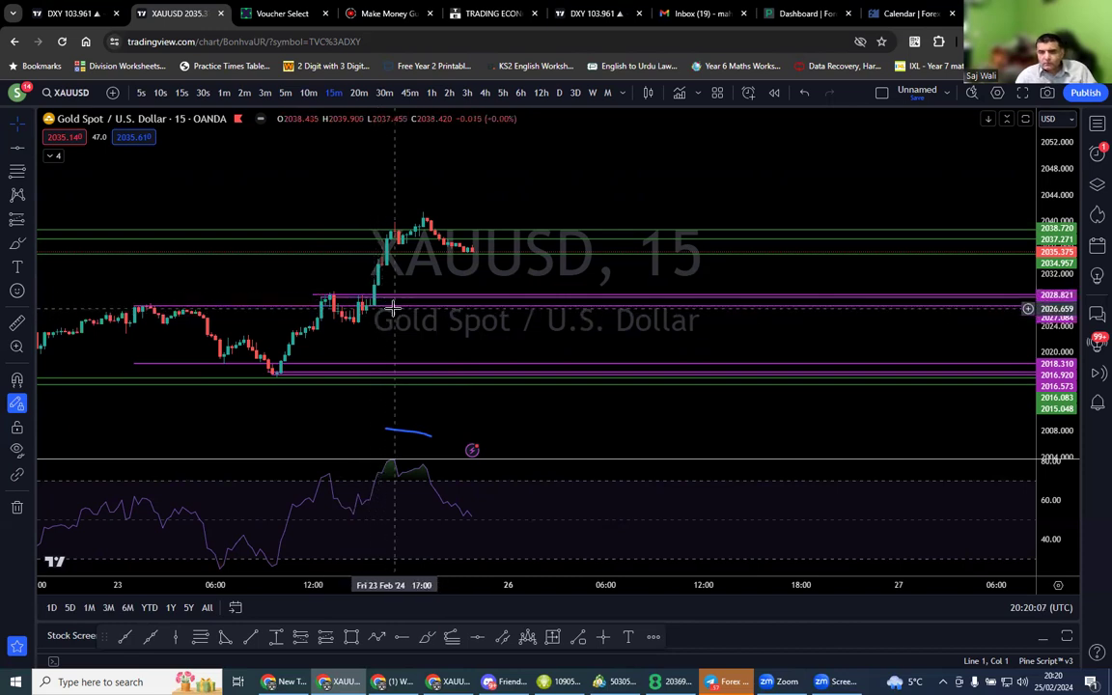
scroll(438, 285, "down", 1)
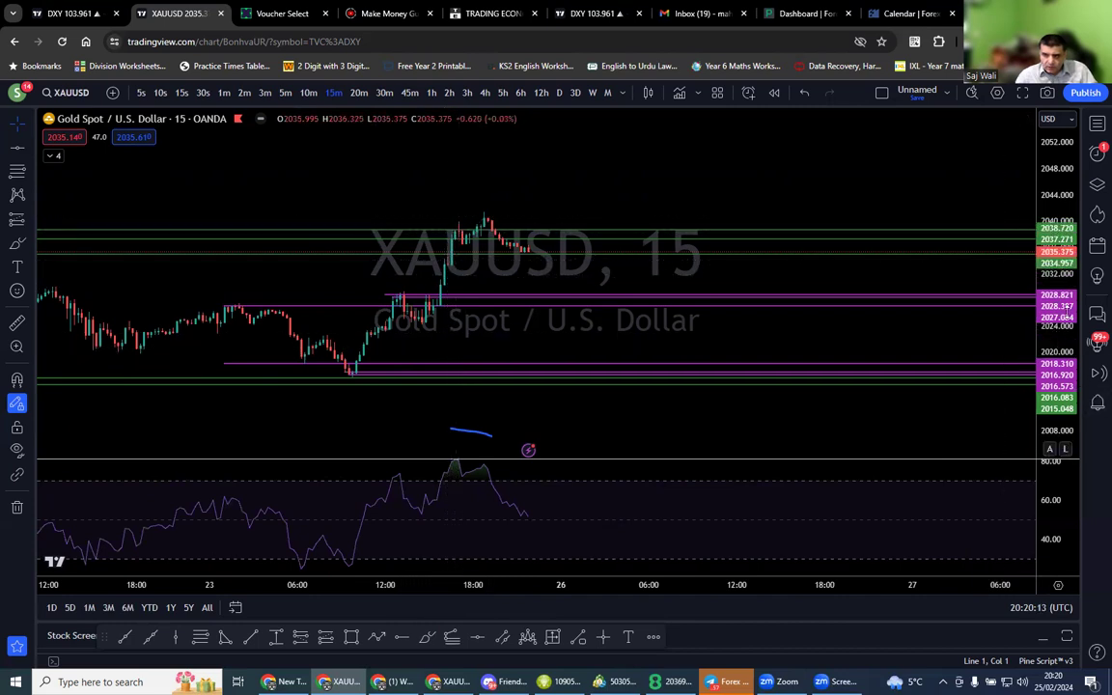
right_click(881, 248)
left_click_drag(792, 157, 819, 128)
scroll(386, 280, "down", 2)
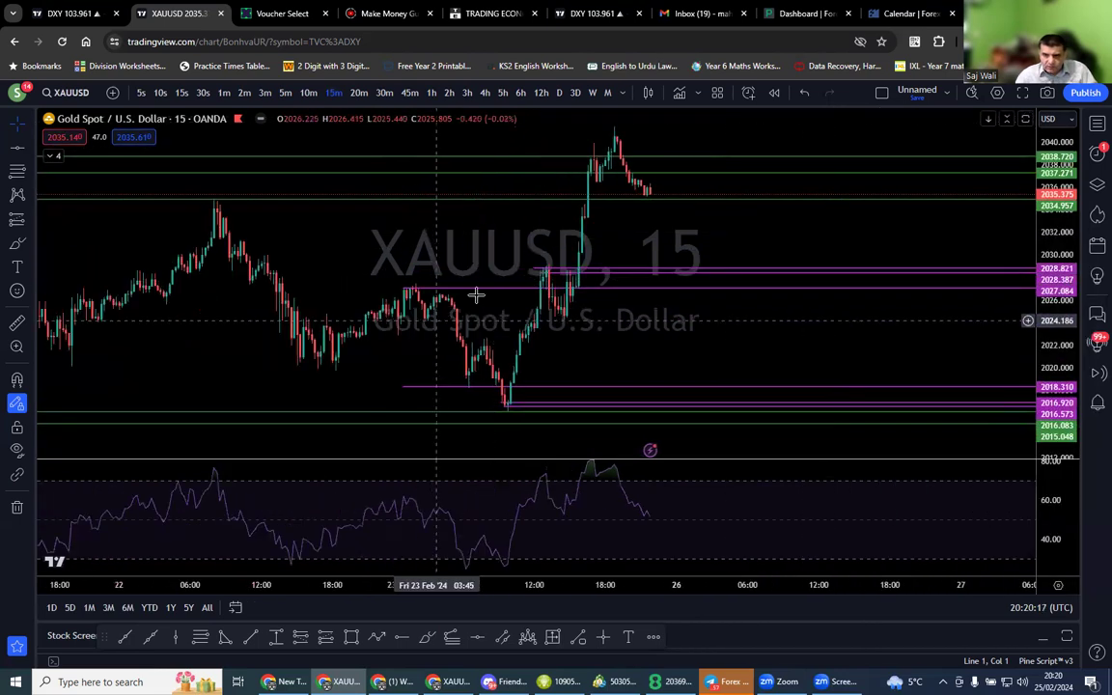
left_click_drag(524, 241, 637, 256)
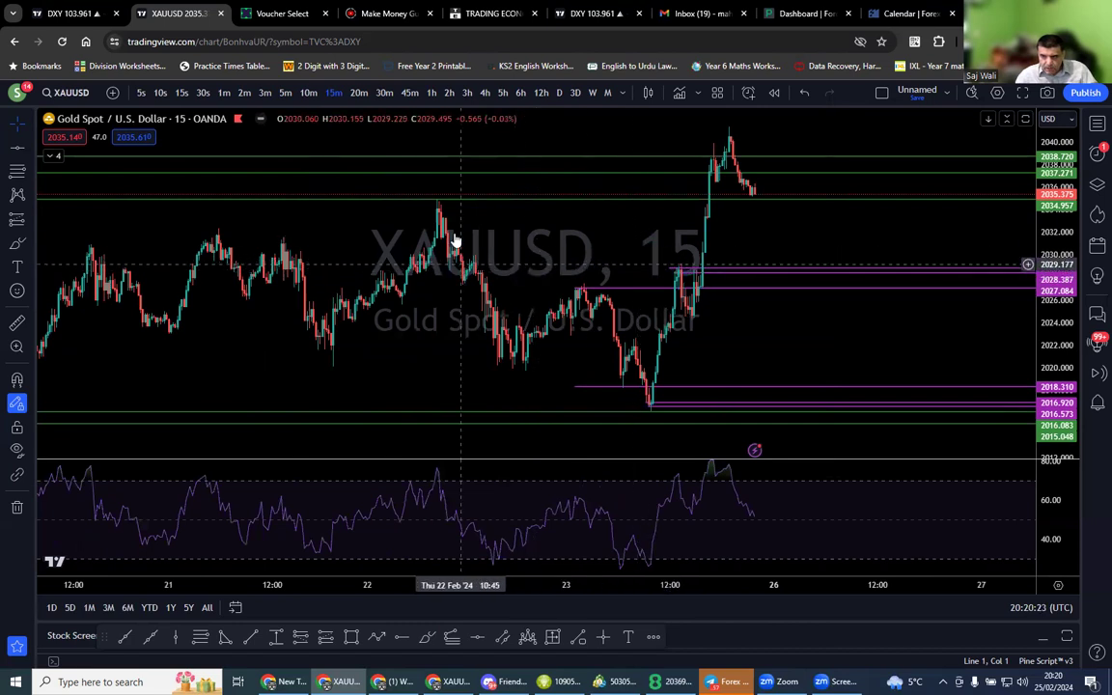
scroll(468, 268, "up", 2)
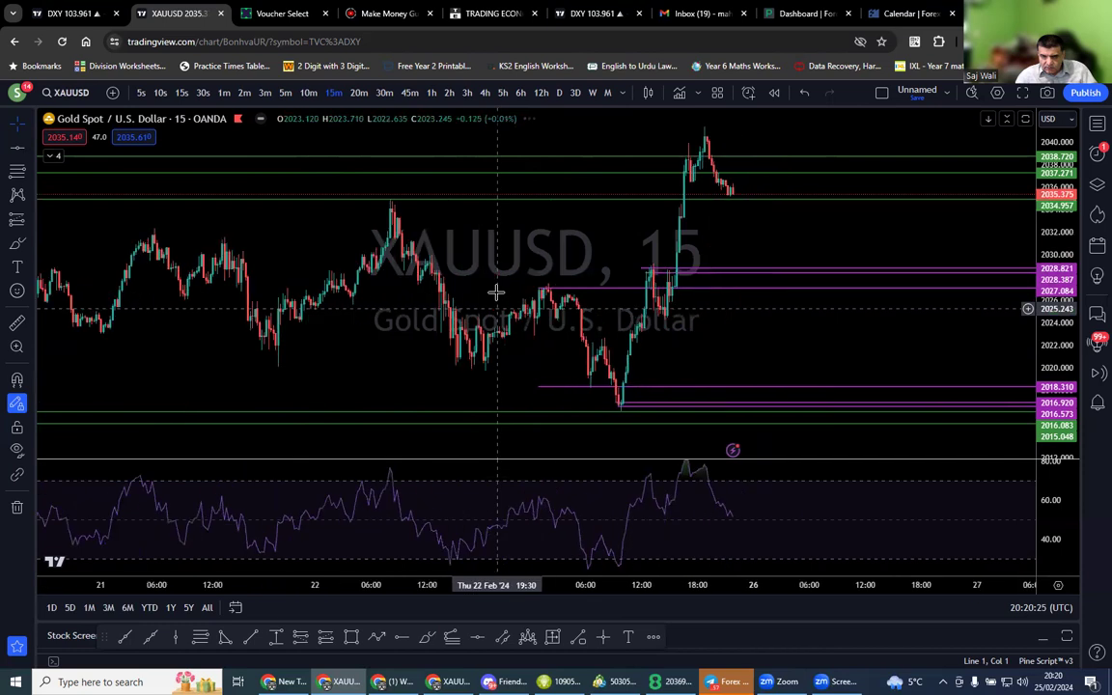
scroll(488, 296, "up", 1)
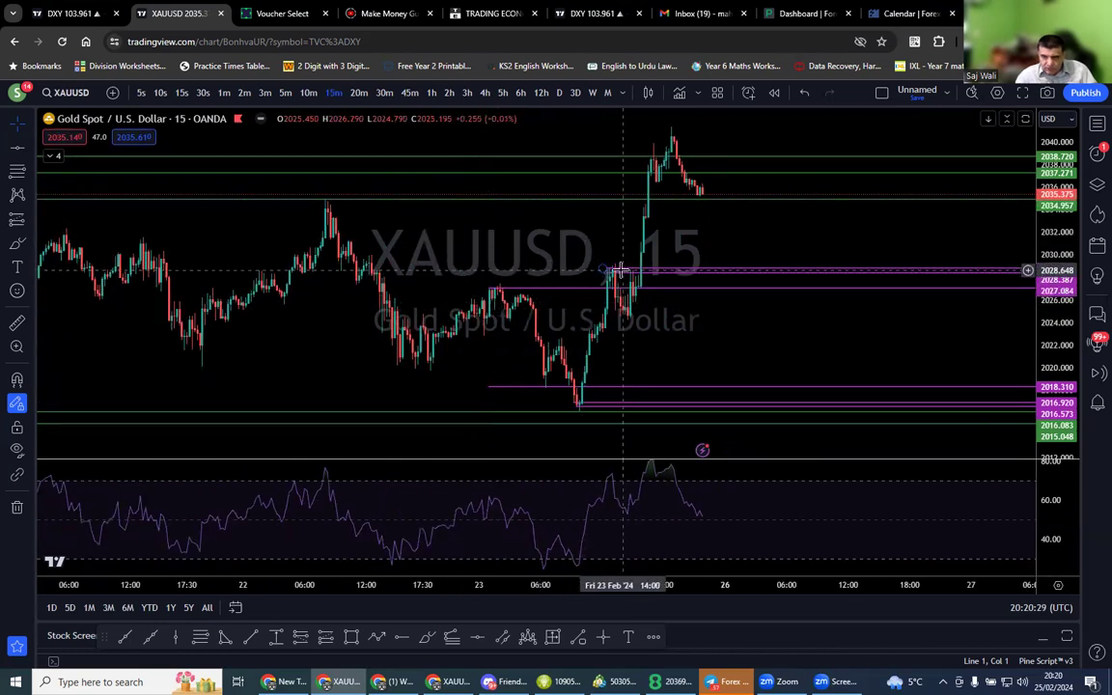
left_click_drag(621, 270, 621, 268)
key("ctrl+z")
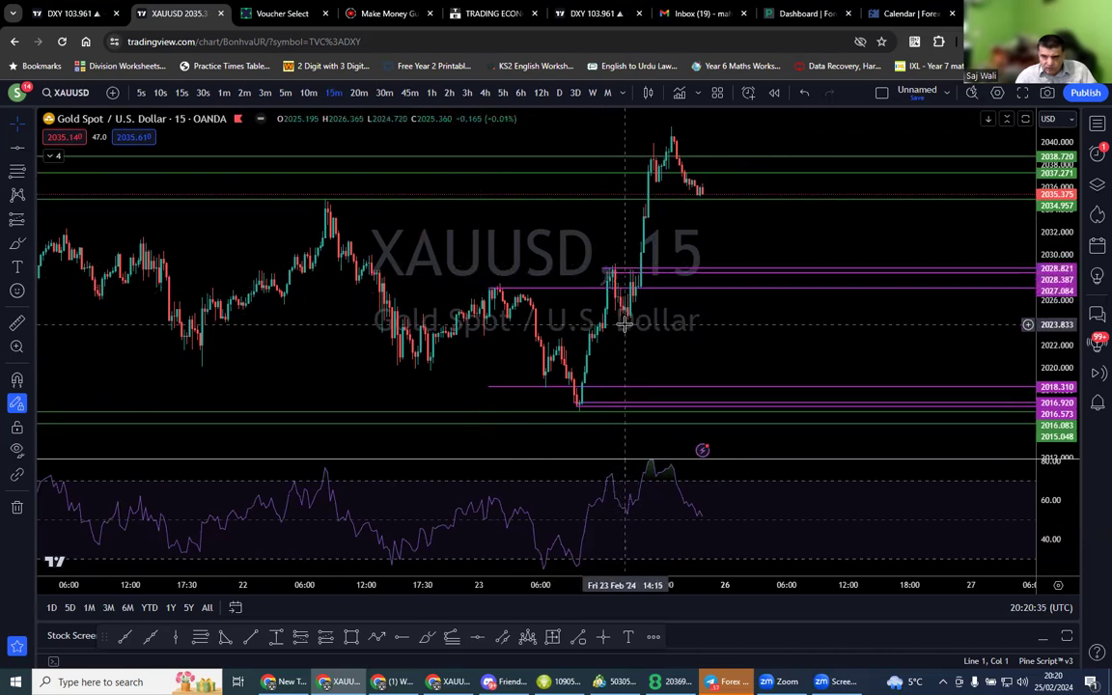
scroll(625, 327, "up", 1)
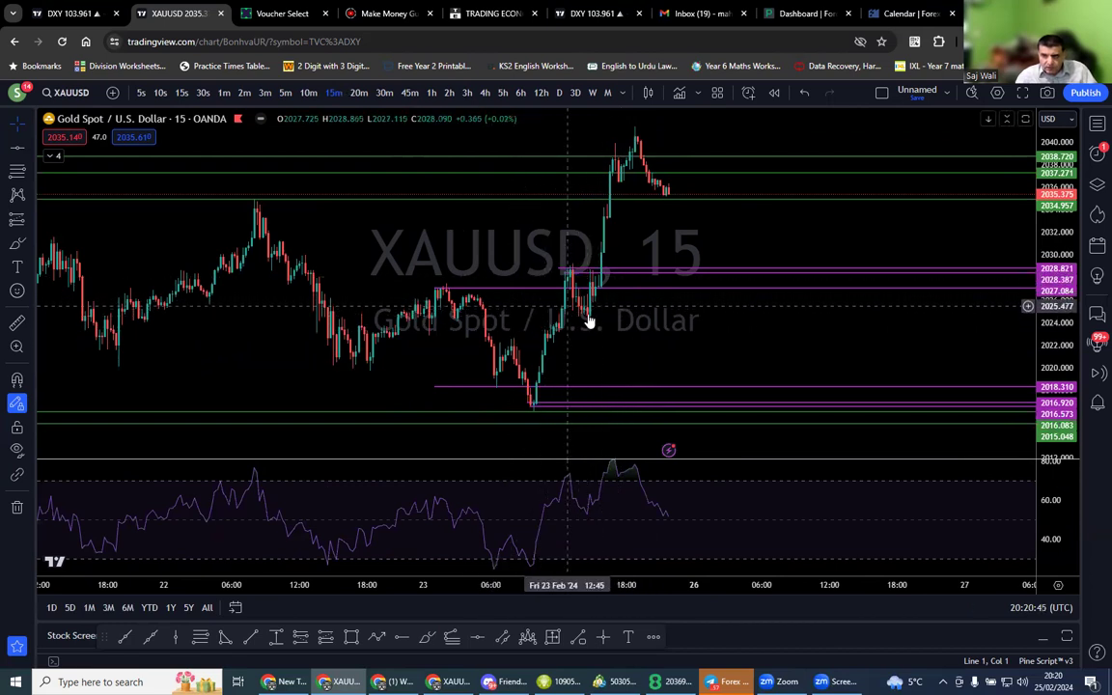
scroll(579, 328, "down", 1)
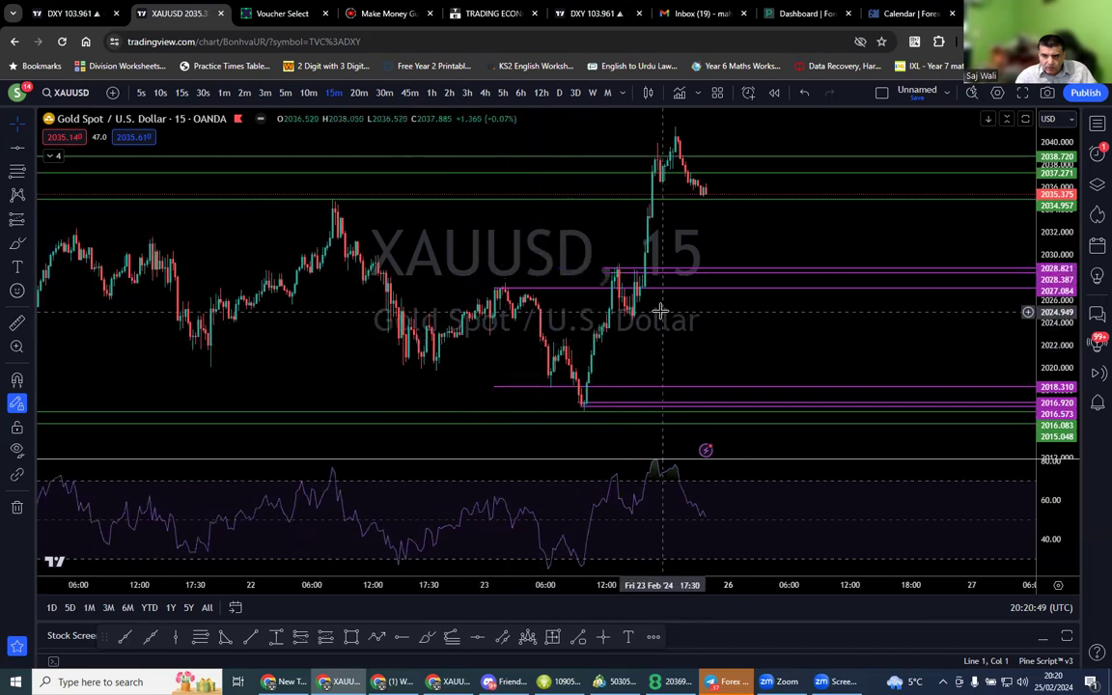
Step: Brush the 23 February swing and its pullback zone below 2028.387 on the 1h chart, and review them on the 15m chart
left_click(432, 93)
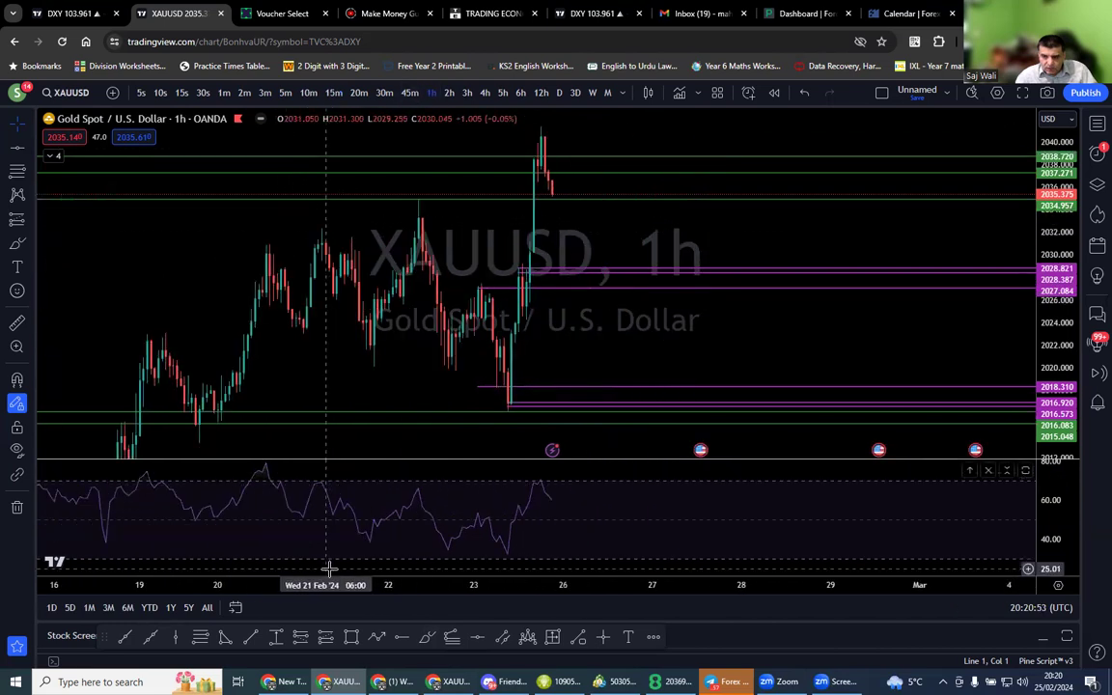
left_click(425, 638)
mouse_move(447, 357)
left_mouse_down()
mouse_move(476, 275)
mouse_move(509, 397)
mouse_move(519, 318)
mouse_move(502, 288)
mouse_move(555, 282)
mouse_move(546, 309)
mouse_move(519, 315)
left_mouse_up()
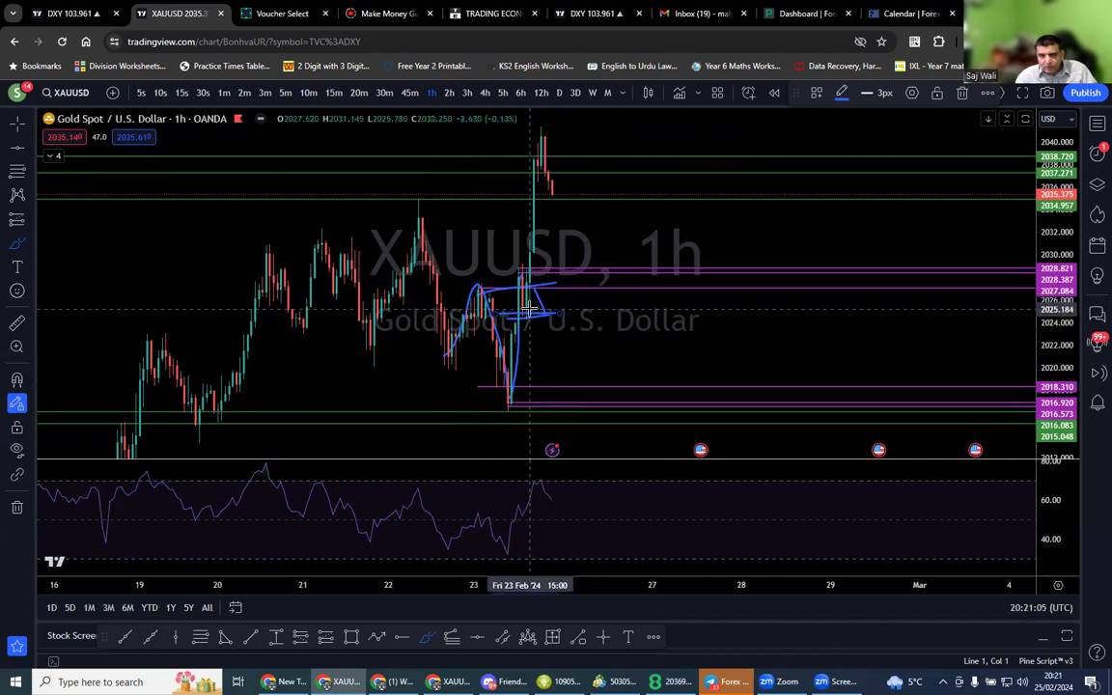
left_click(333, 93)
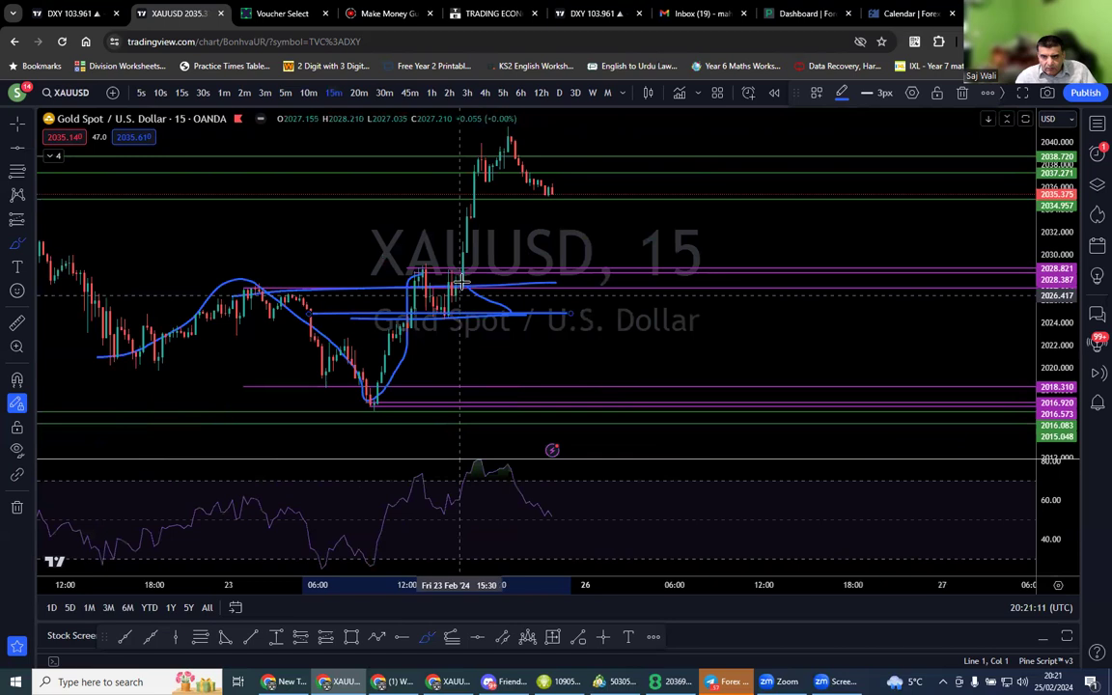
scroll(514, 390, "down", 2)
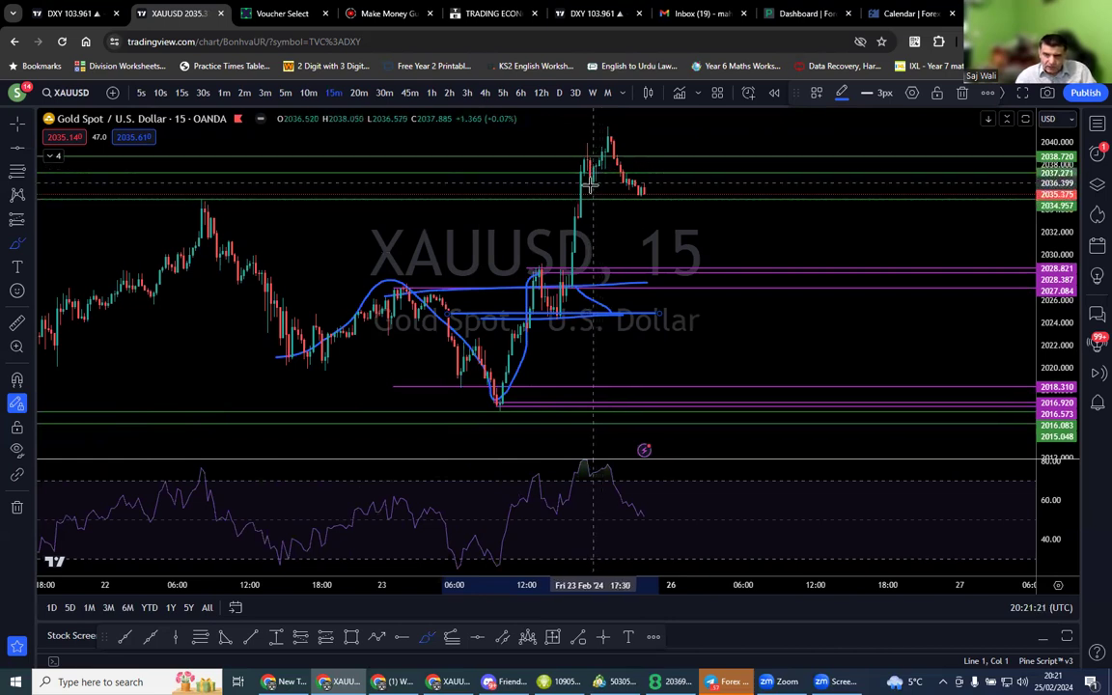
scroll(669, 188, "down", 1)
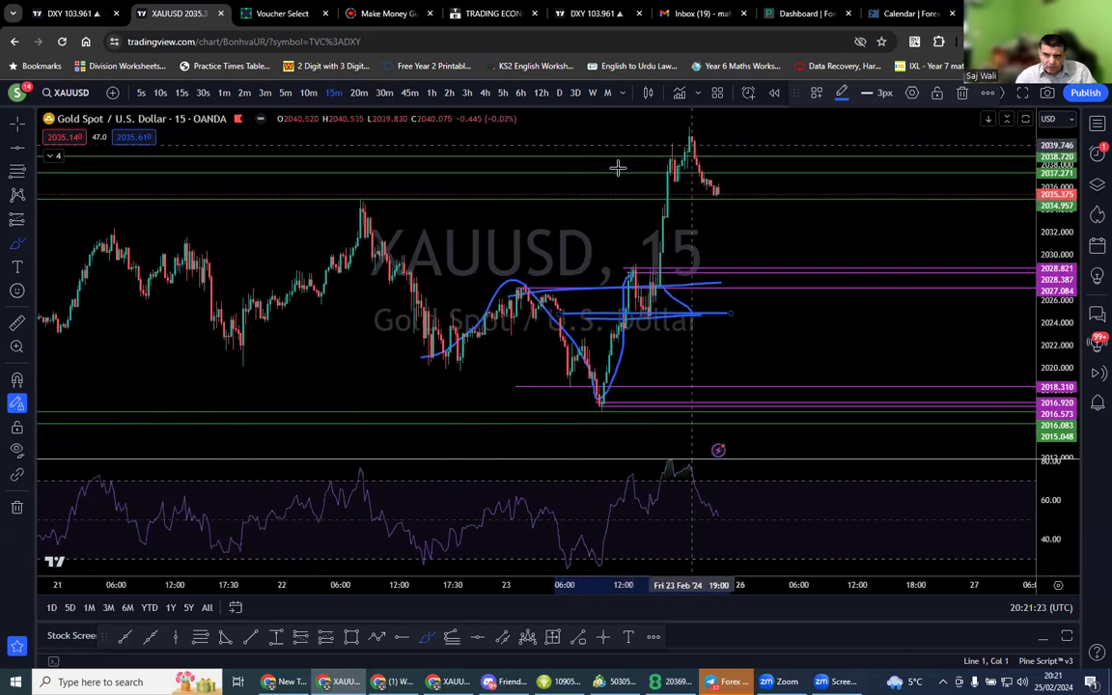
Step: Switch the XAUUSD chart to the daily timeframe and remove all drawings while keeping the indicators
left_click(560, 93)
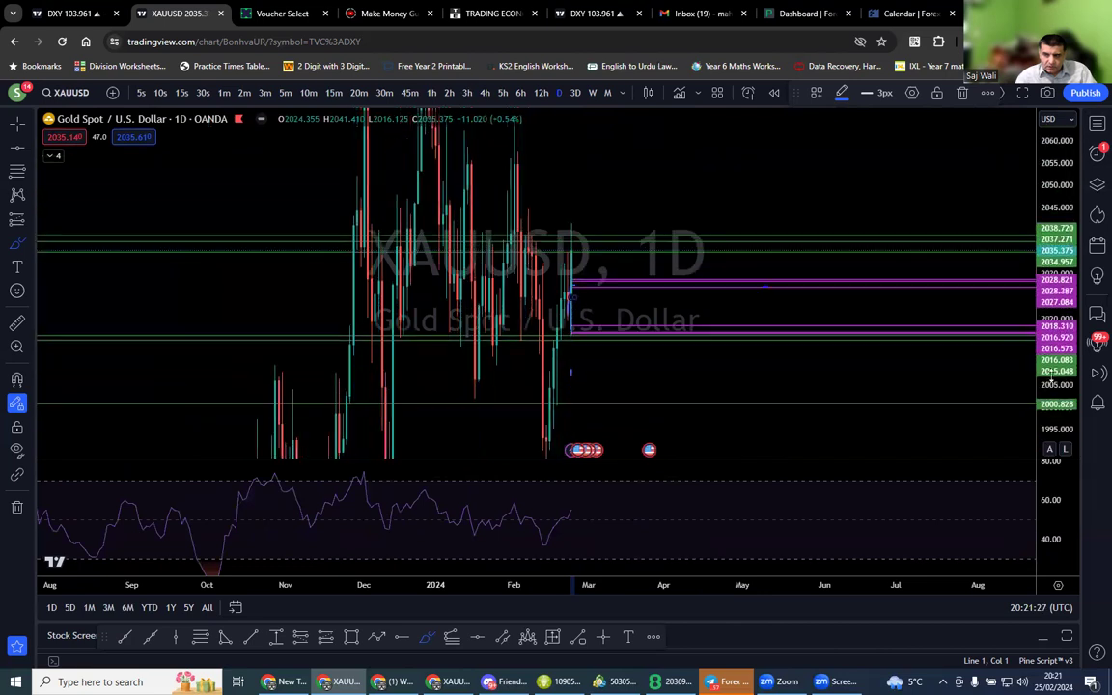
scroll(489, 190, "up", 5)
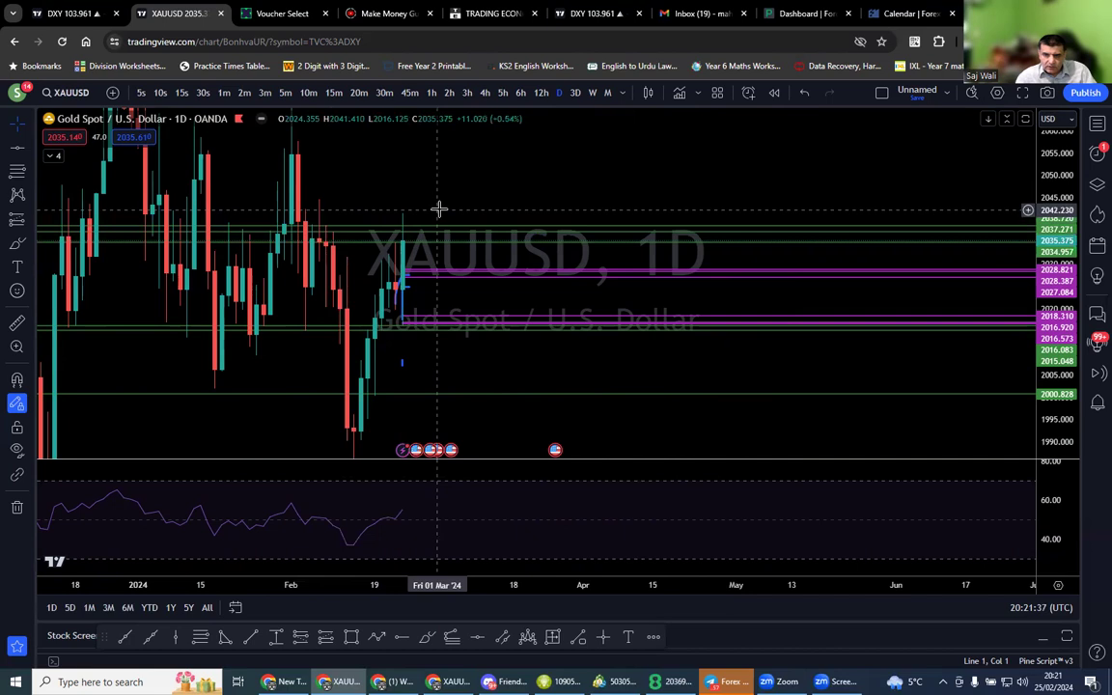
left_click(17, 507)
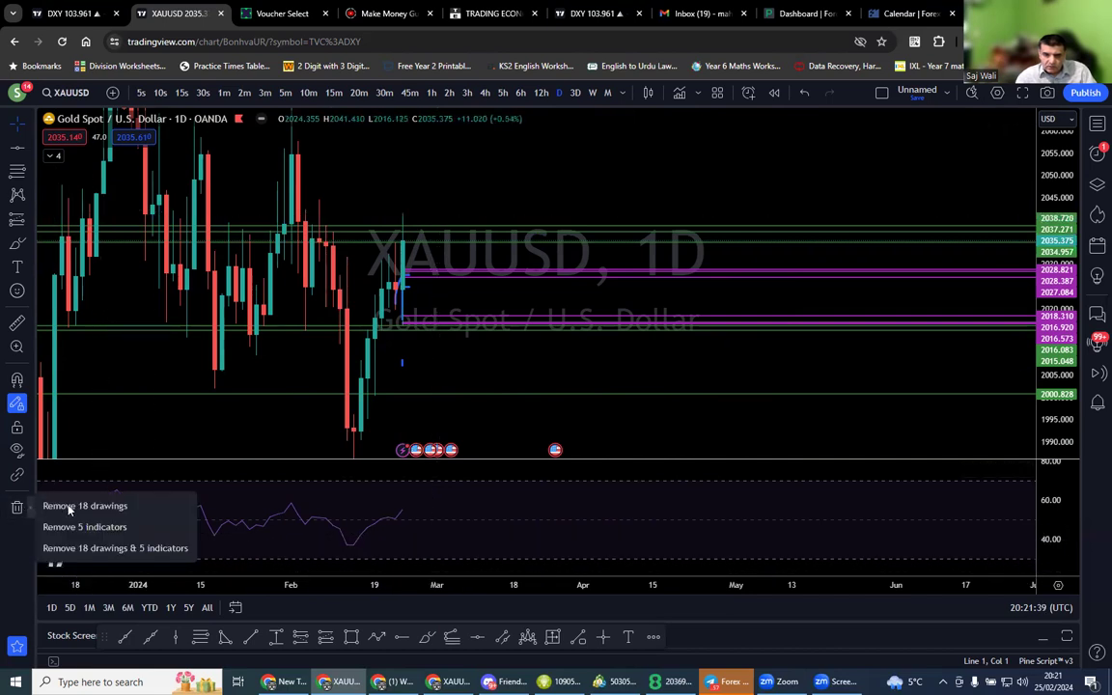
left_click(69, 507)
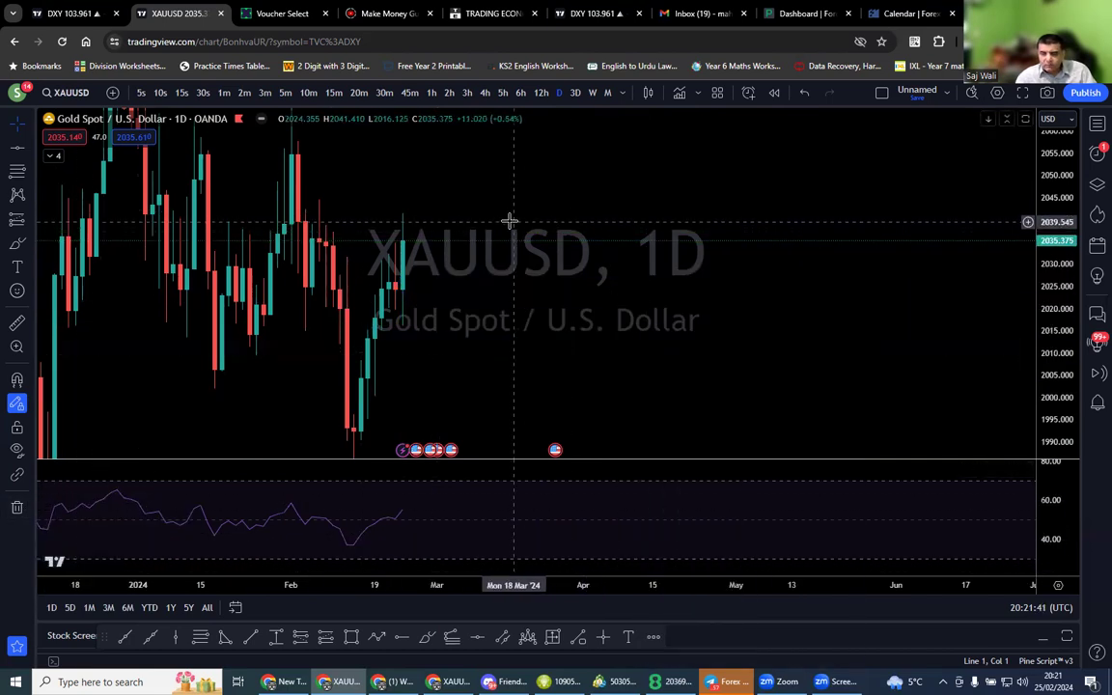
Step: Place horizontal lines on the daily chart at 2041.118 and 2044.517 for resistance and at 2016.356 and 2015.142 for support
scroll(822, 204, "up", 5)
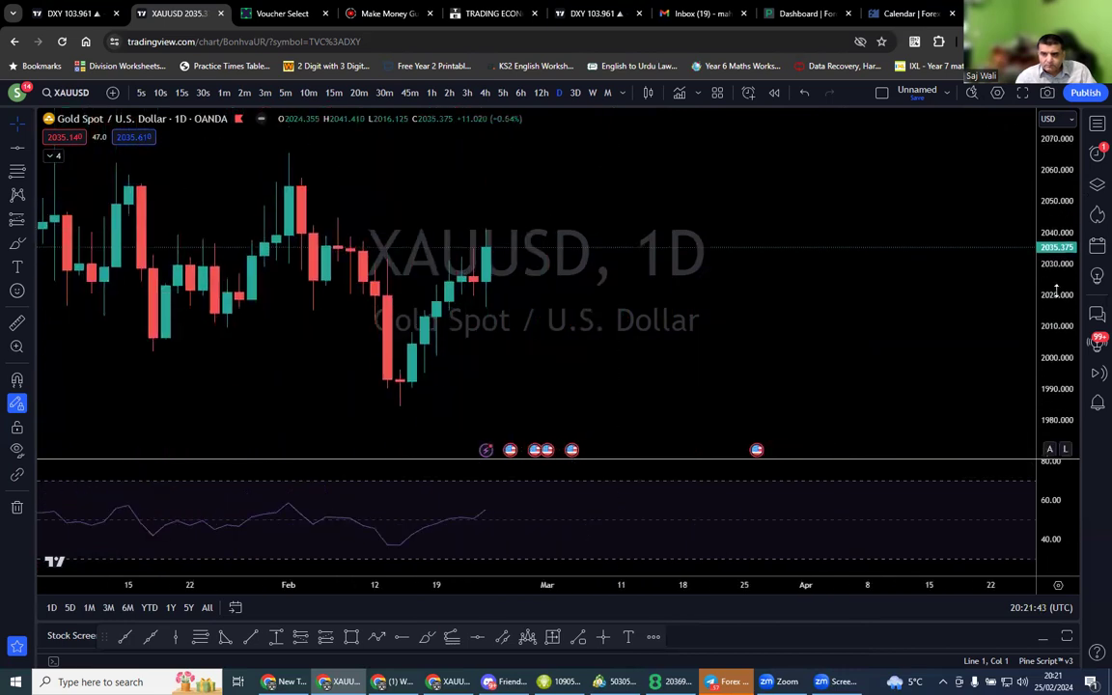
scroll(710, 333, "down", 3)
scroll(453, 333, "up", 2)
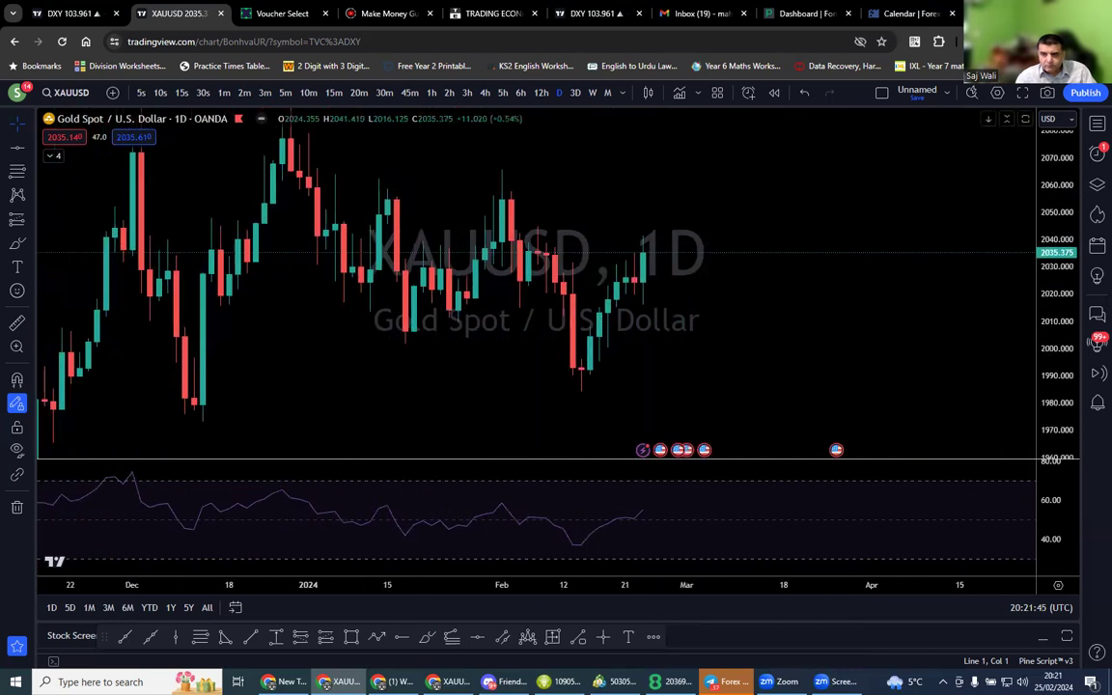
left_click(478, 638)
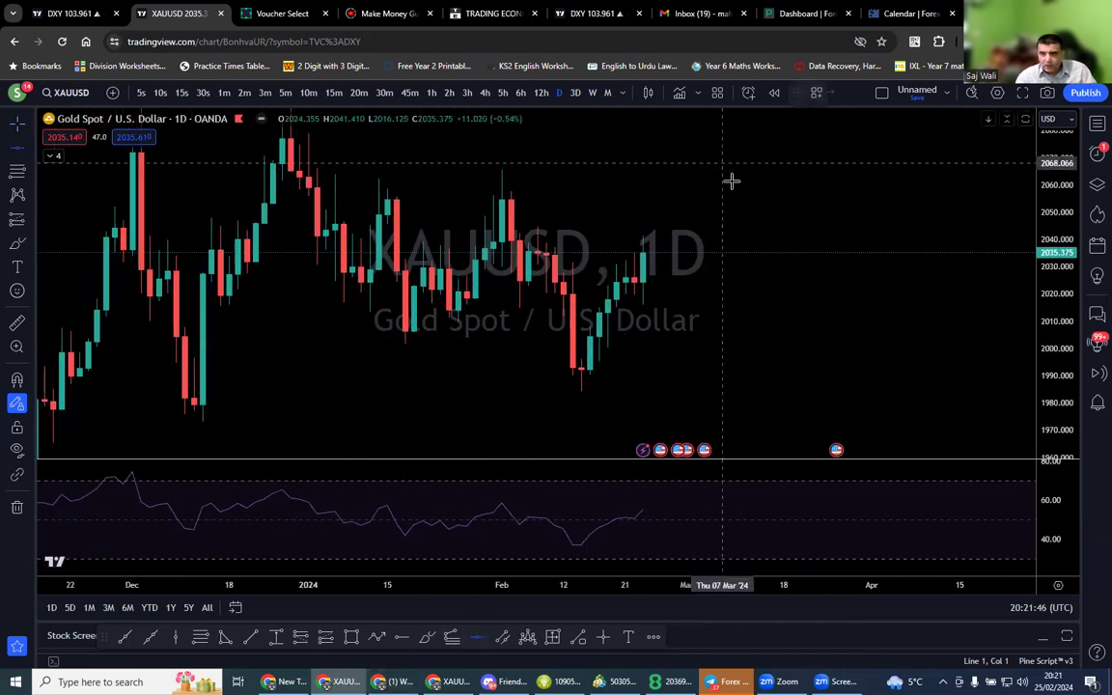
left_click(736, 236)
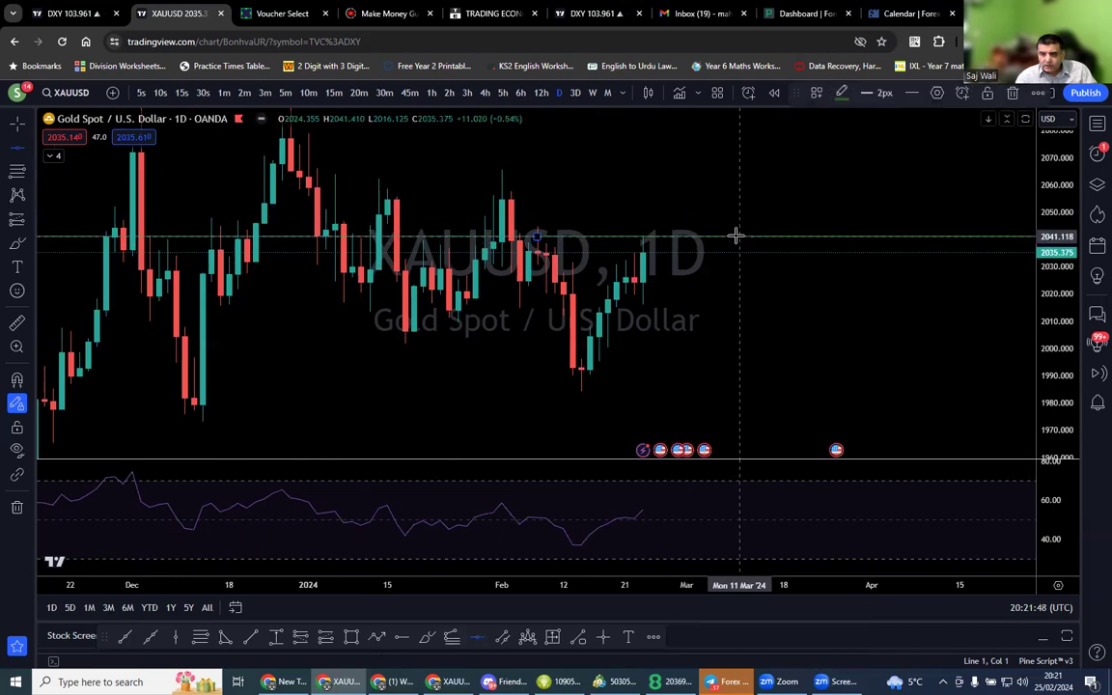
left_click(768, 303)
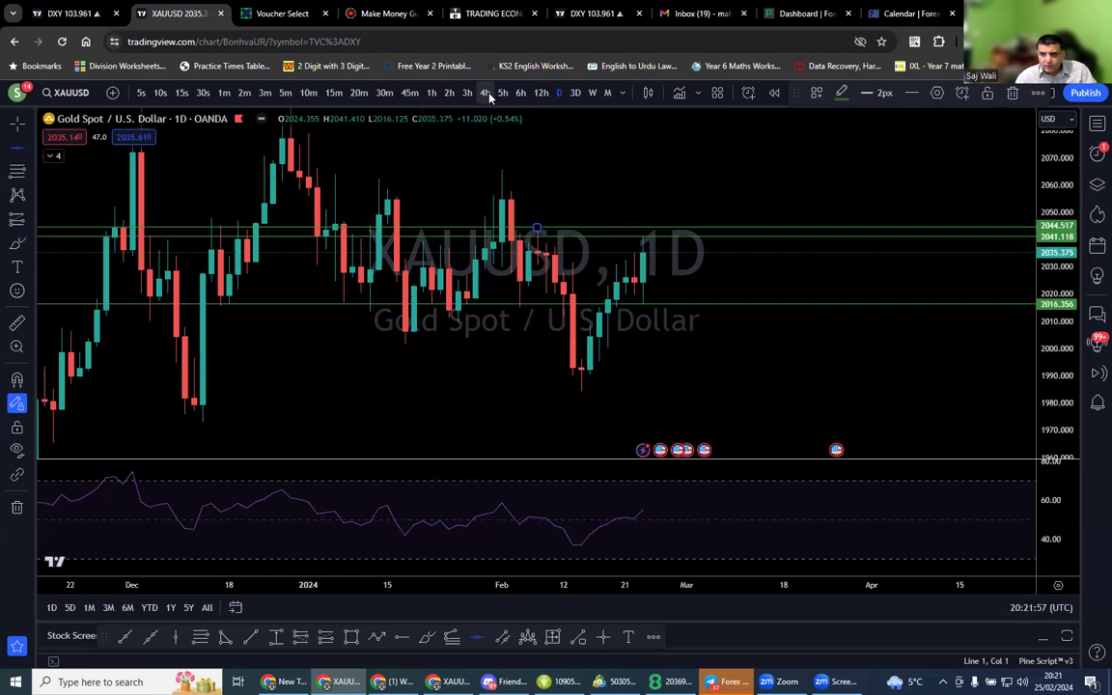
left_click(690, 305)
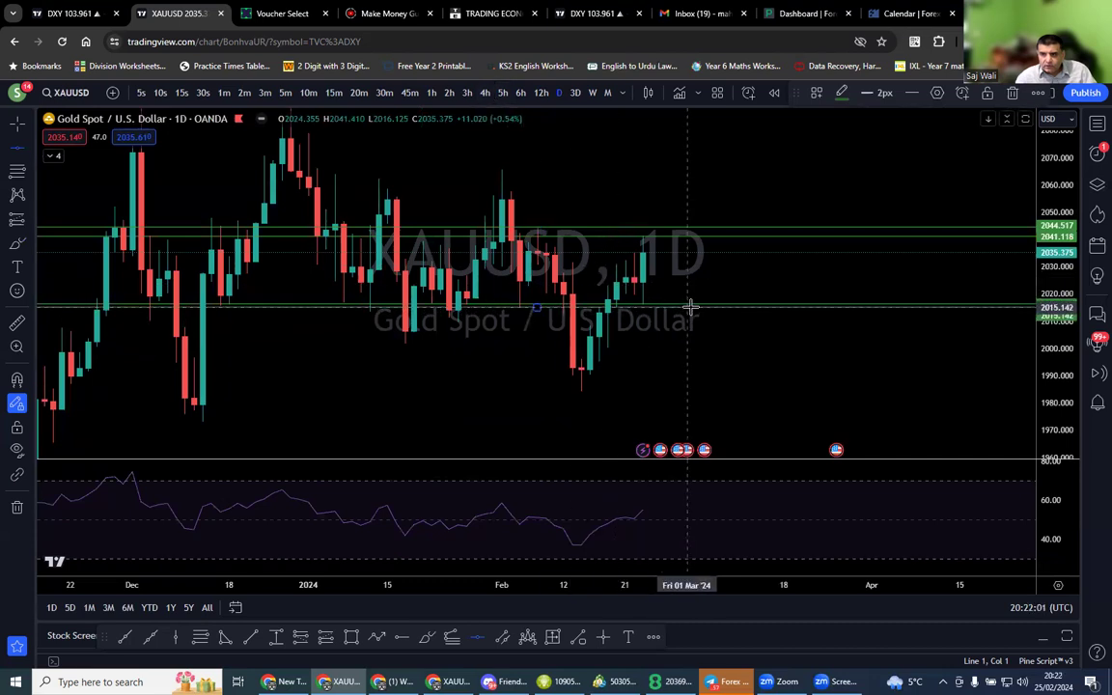
Step: Switch to the 4h timeframe and check the four horizontal levels against the swings since mid-January
left_click(484, 93)
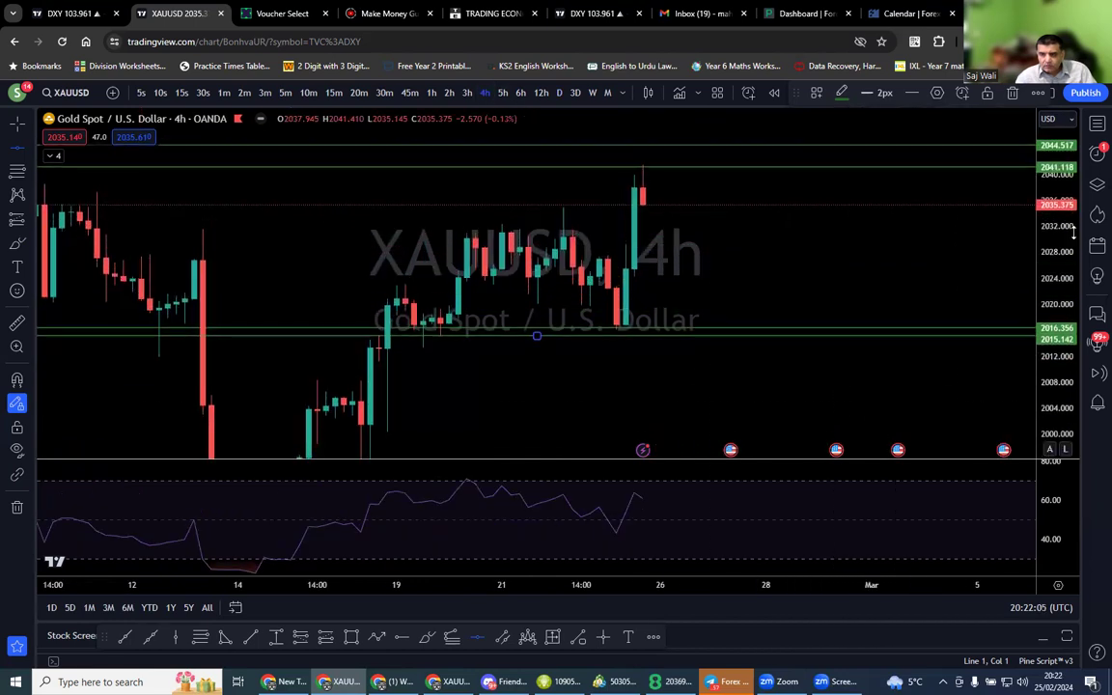
scroll(912, 330, "down", 2)
scroll(895, 396, "down", 1)
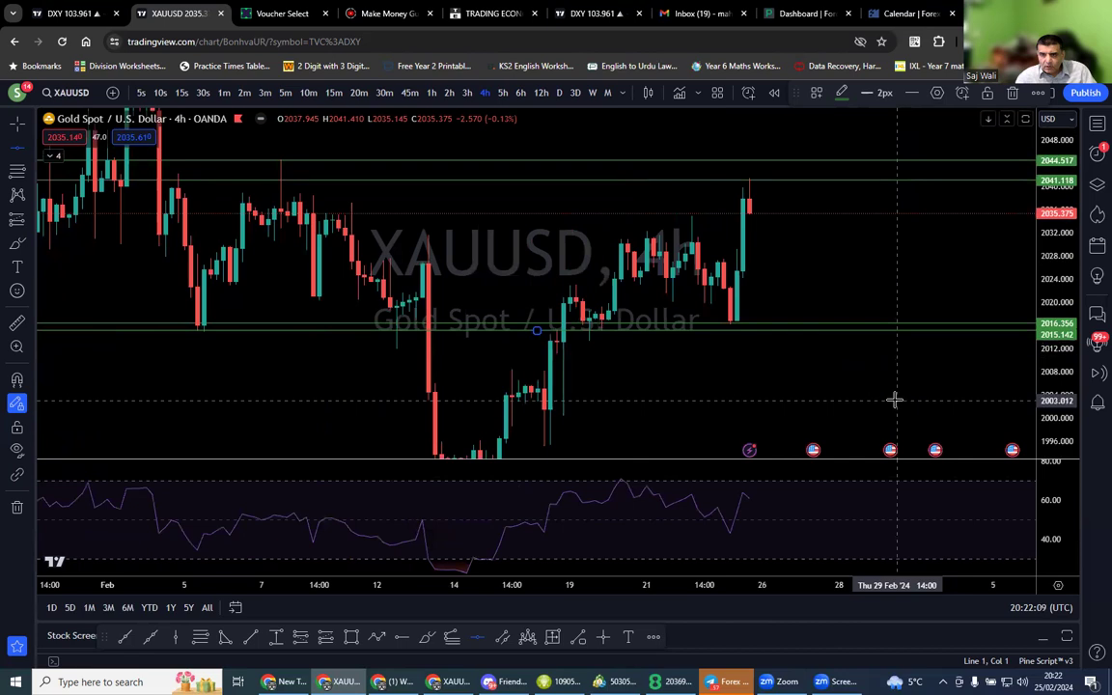
right_click(862, 270)
left_click_drag(1059, 229, 1059, 253)
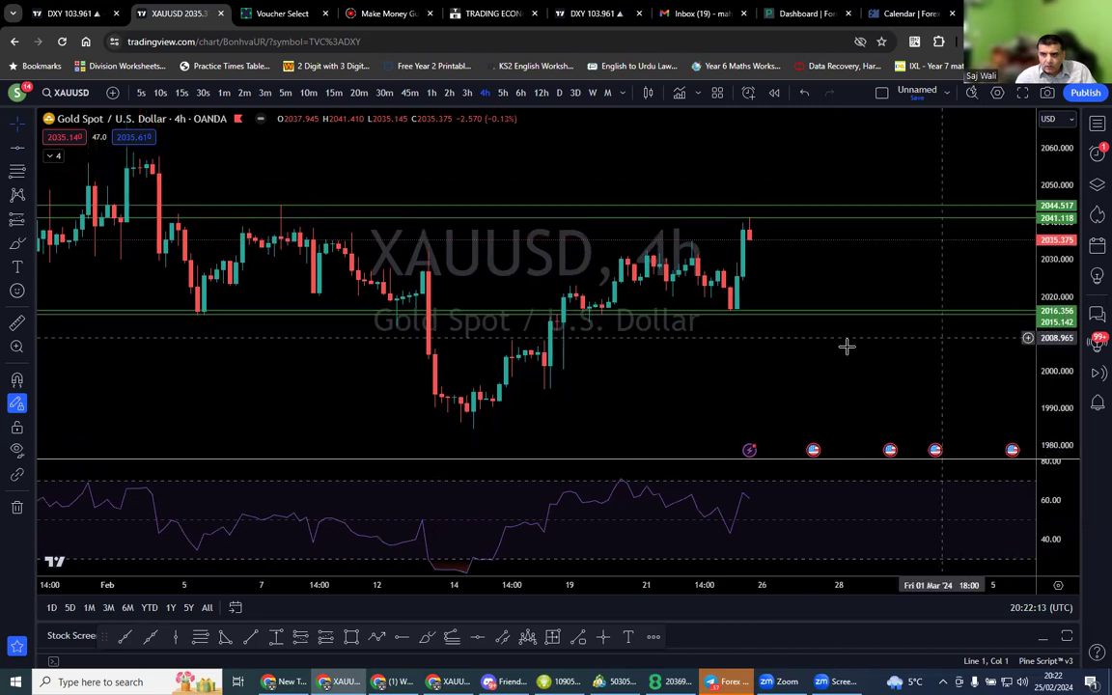
scroll(844, 348, "down", 2)
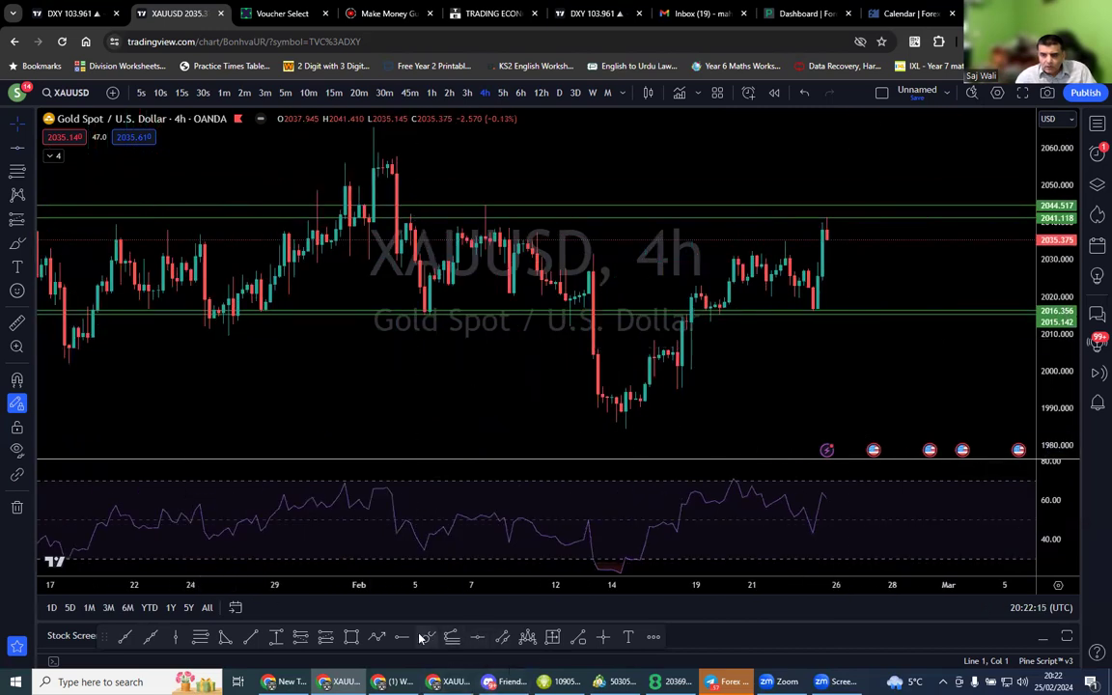
Step: Draw a rectangle zone on the 4h chart between 2053.495 and 2057.236, running from 1 February to 1 March
key("alt+shift+r")
mouse_move(370, 158)
left_mouse_down()
mouse_move(452, 179)
mouse_move(926, 181)
mouse_move(953, 170)
left_mouse_up()
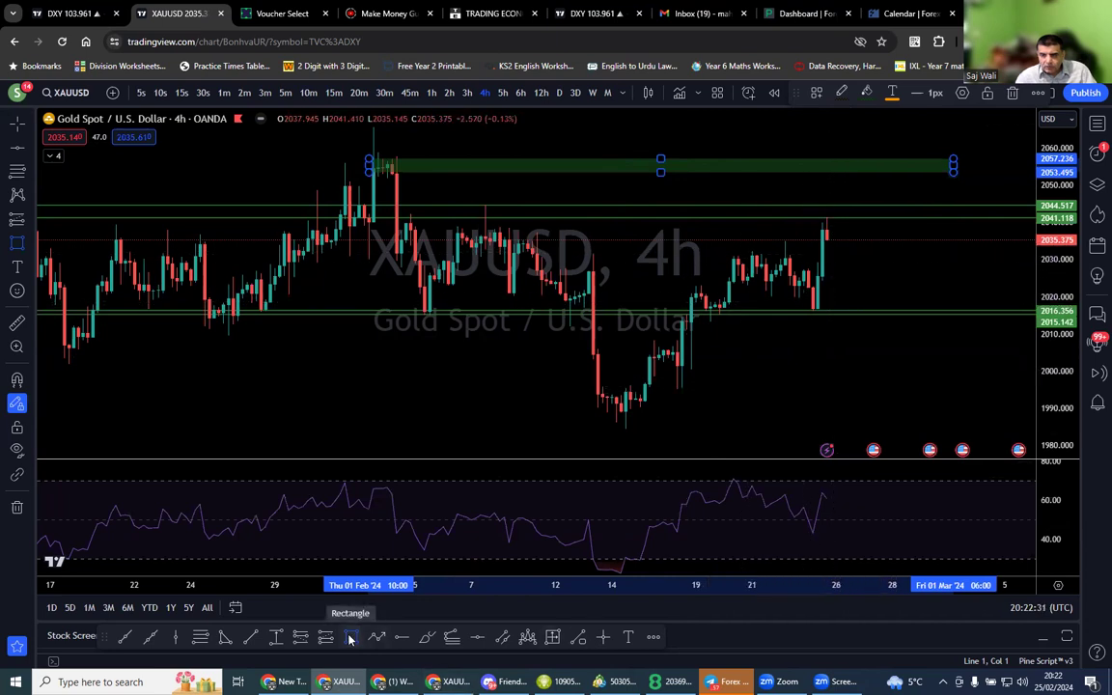
scroll(770, 313, "down", 2)
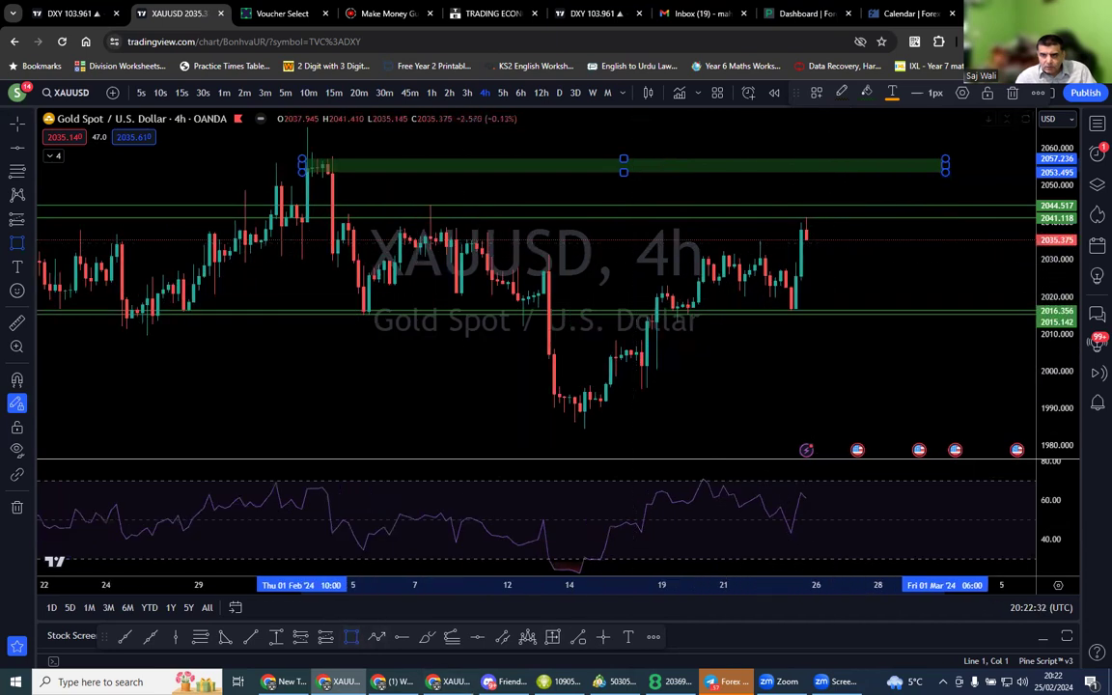
Step: Switch to the 1h timeframe and draw a rectangle zone between 2027.312 and 2030.162 over the 23 February rally, ending 26 February
left_click(431, 92)
left_click_drag(790, 258, 853, 266)
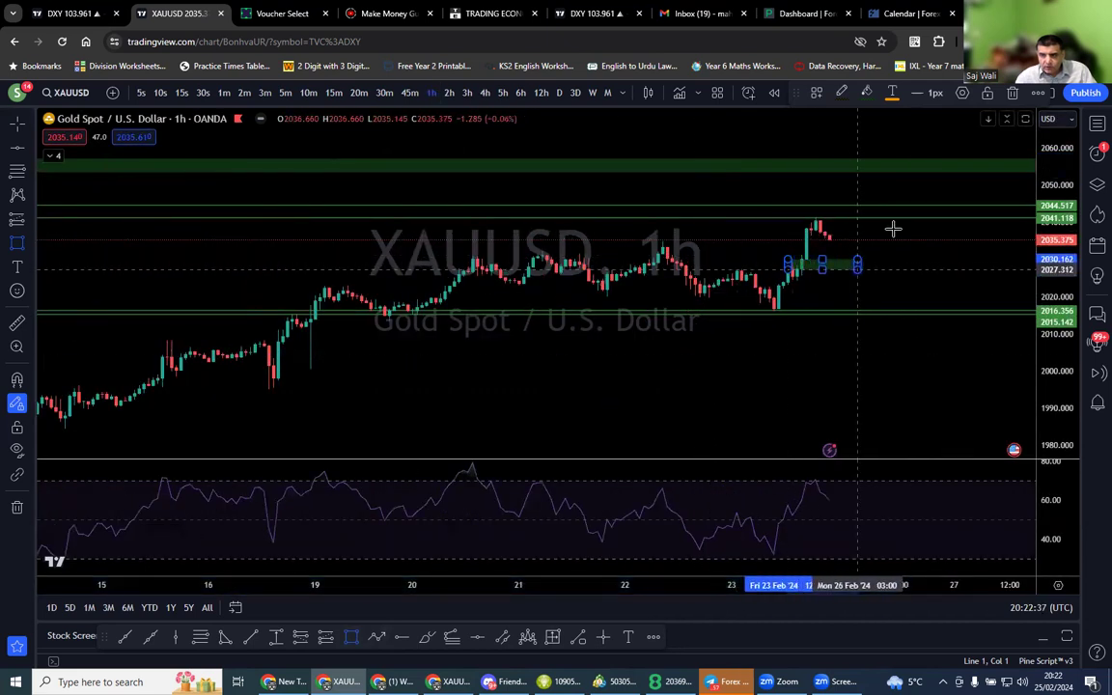
scroll(715, 335, "down", 3)
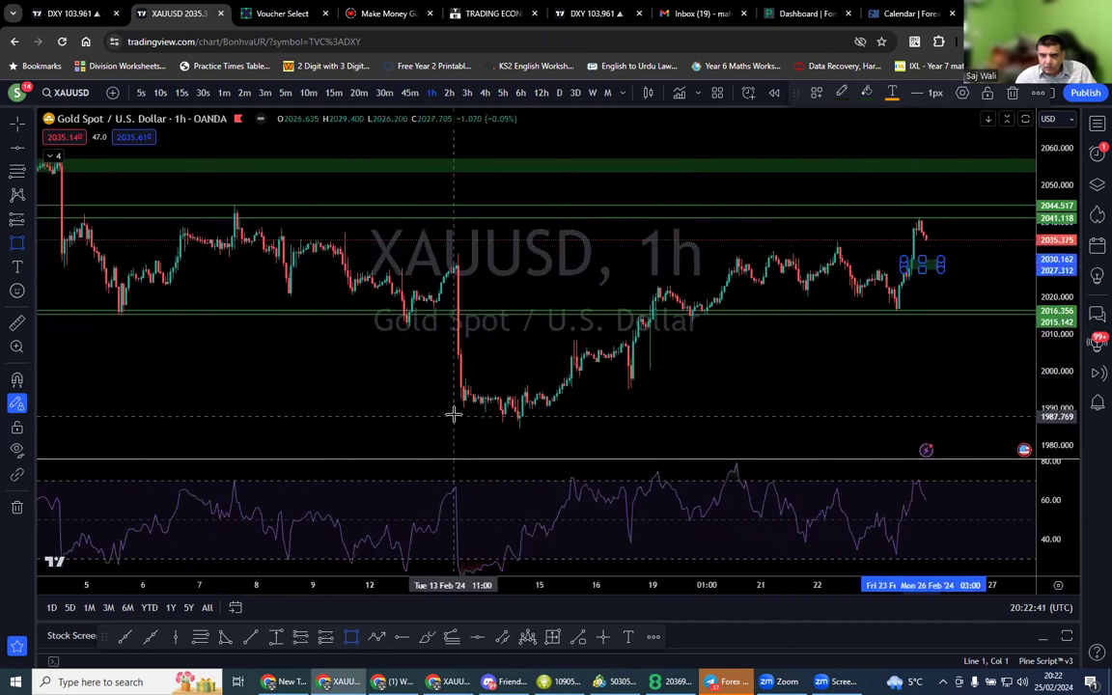
Step: Compare both rectangle zones and the horizontal levels with gold's swings since January on the 4h and 1h timeframes
left_click(483, 93)
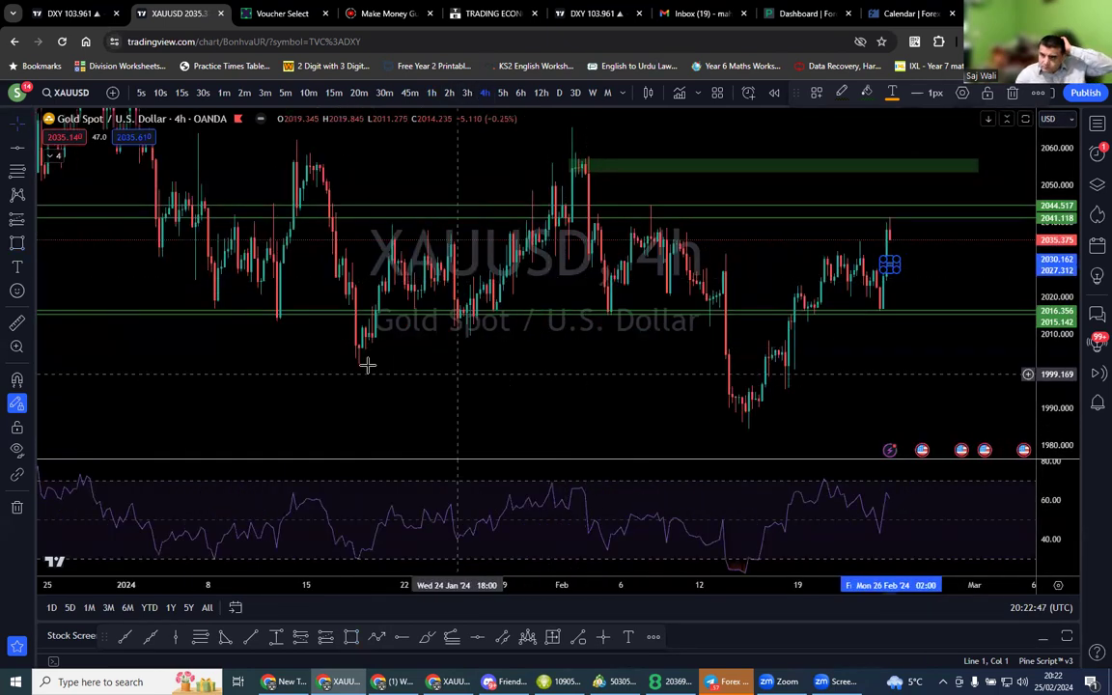
scroll(360, 369, "up", 2)
left_click(431, 93)
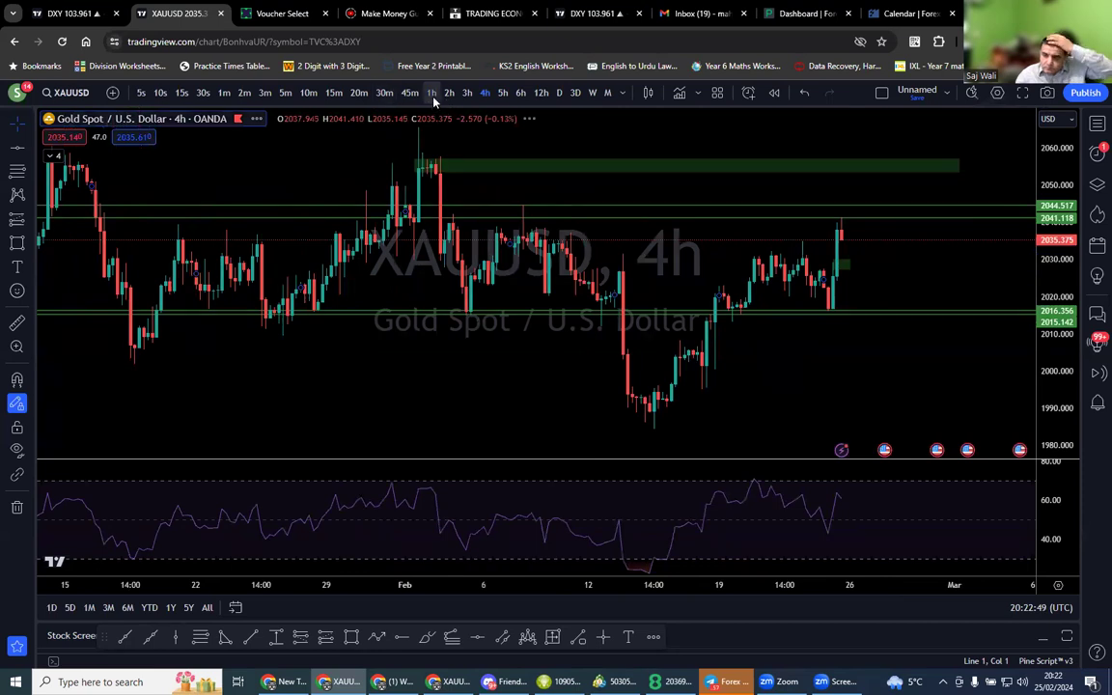
scroll(638, 328, "down", 3)
scroll(599, 320, "down", 3)
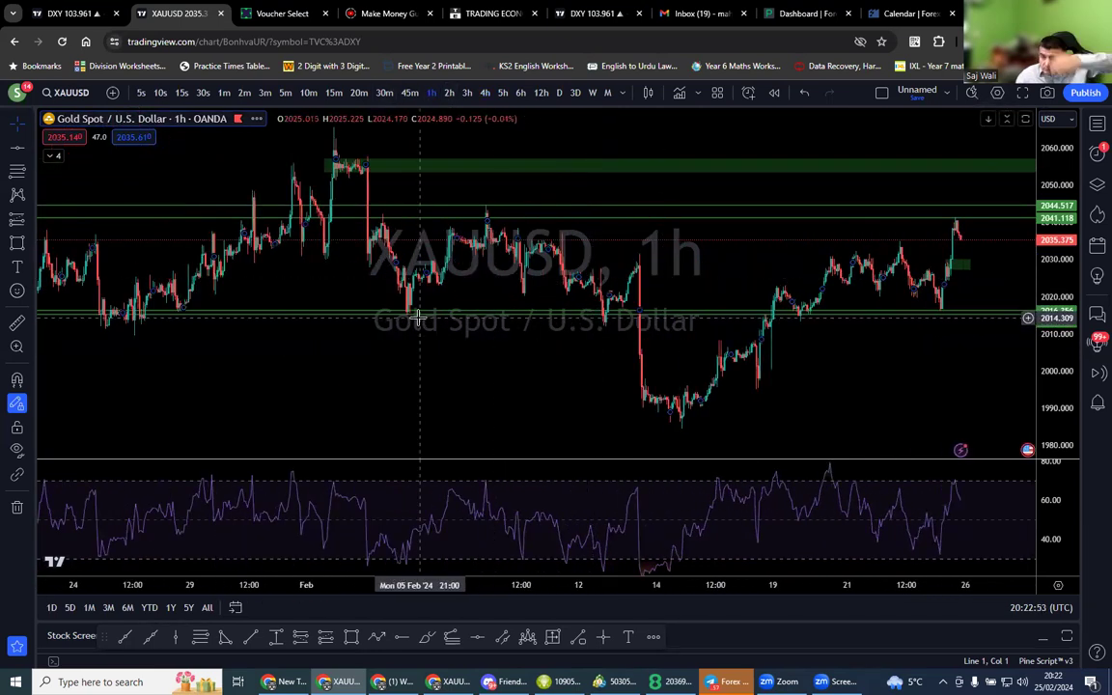
scroll(420, 321, "up", 2)
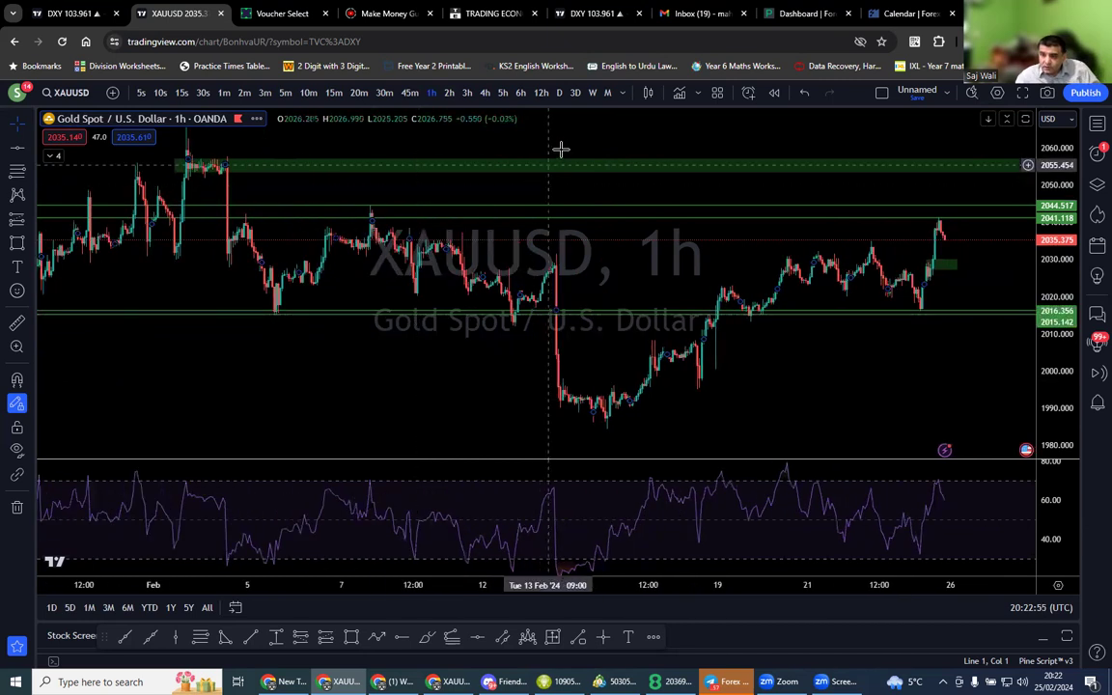
right_click(475, 393)
key("Escape")
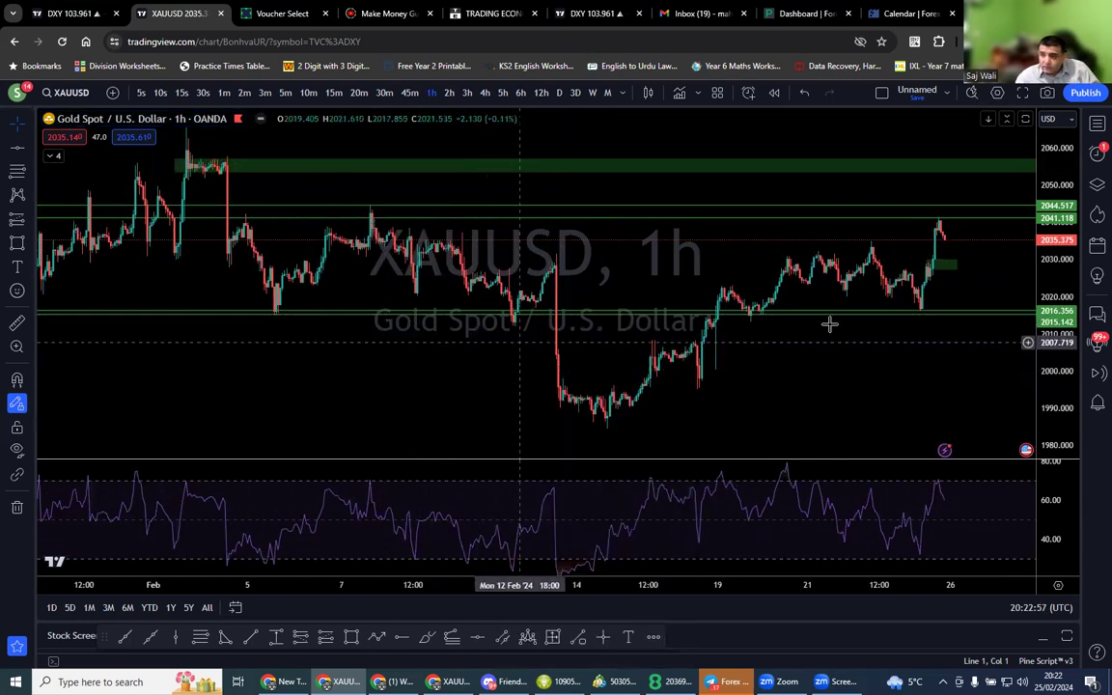
scroll(772, 251, "up", 2)
scroll(645, 361, "down", 1)
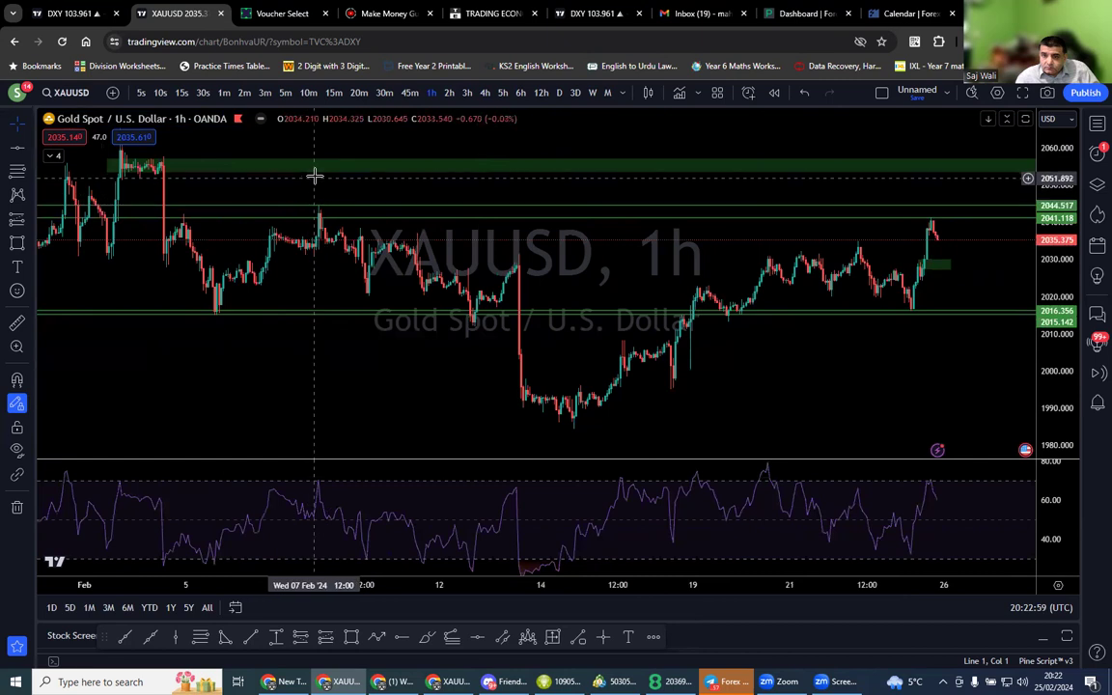
scroll(759, 377, "up", 1)
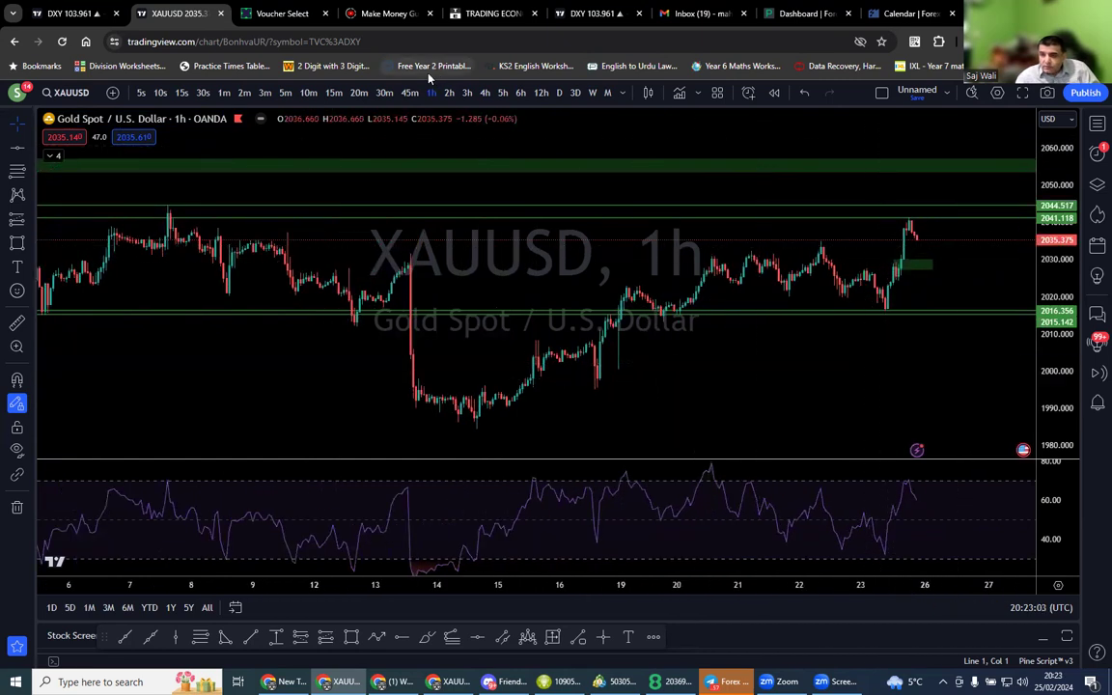
Step: Switch to the 15m timeframe and draw a thin rectangle between 2033.349 and 2034.132, from 23 February 16:00 to 26 February 02:30
left_click(334, 89)
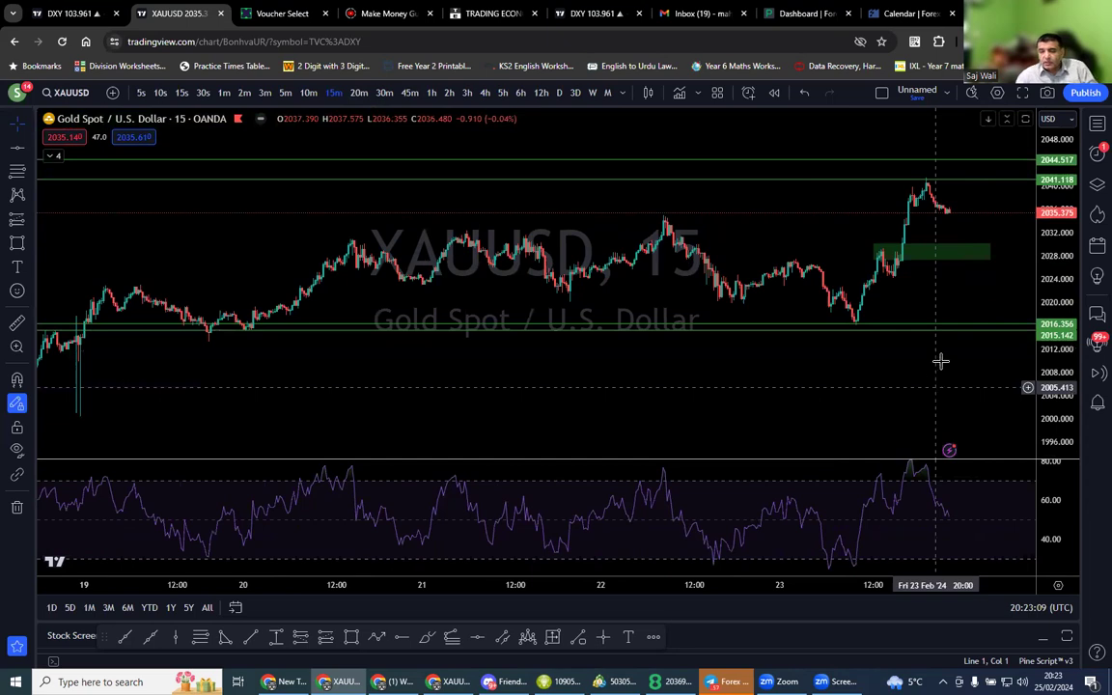
scroll(812, 417, "up", 2)
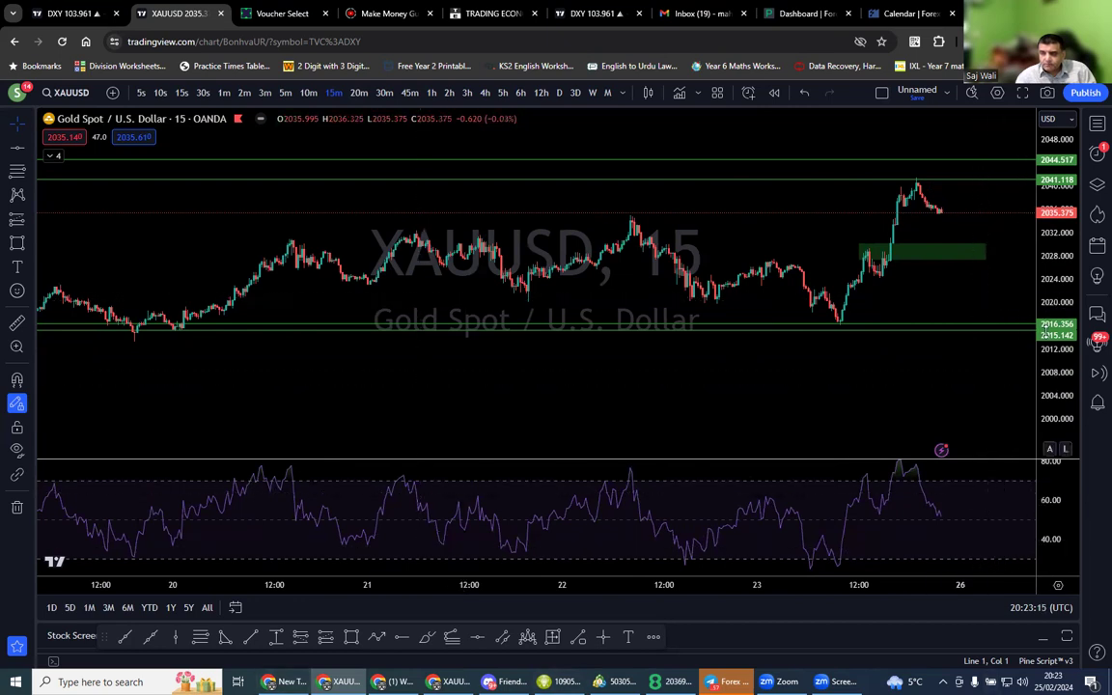
scroll(736, 450, "up", 5)
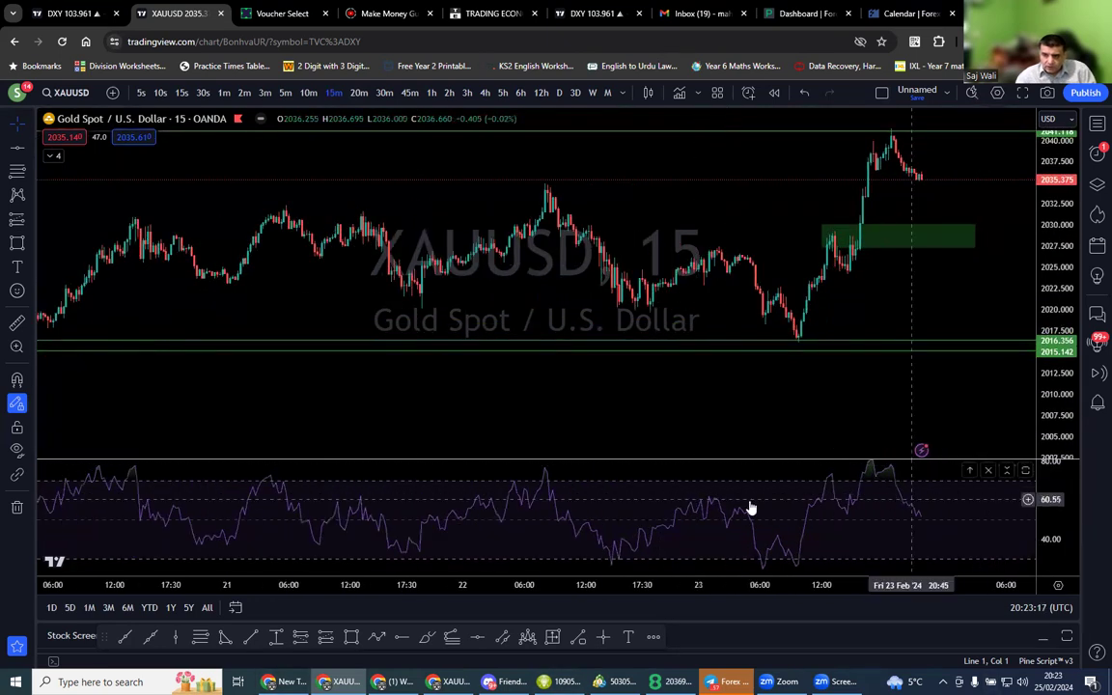
scroll(743, 456, "up", 2)
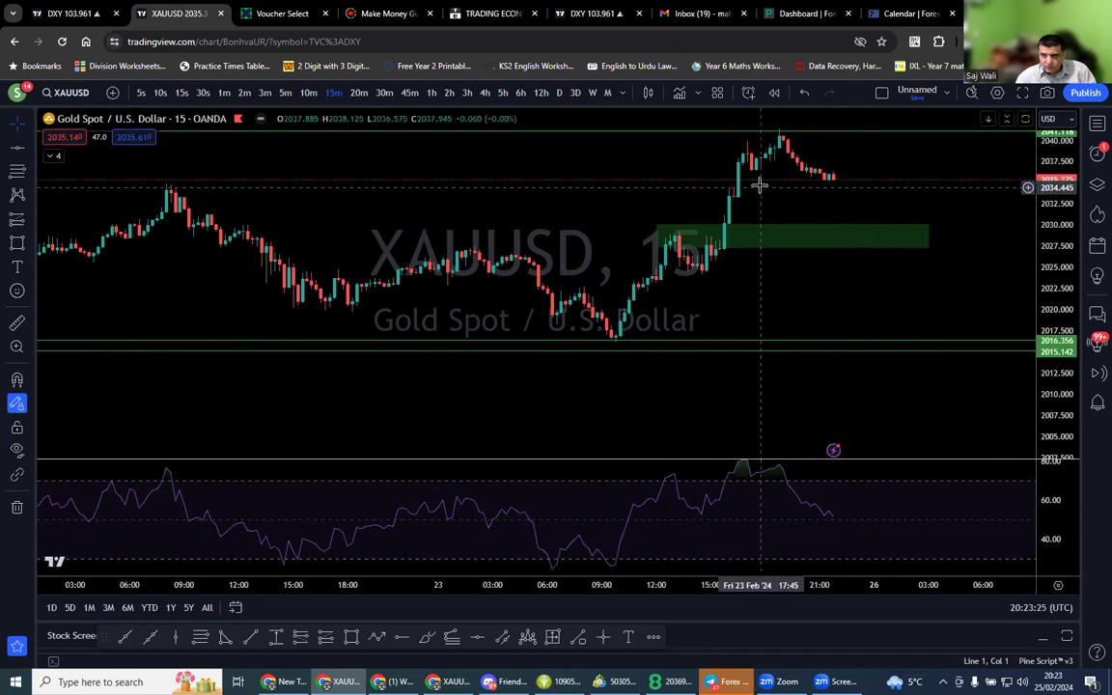
scroll(759, 184, "down", 2)
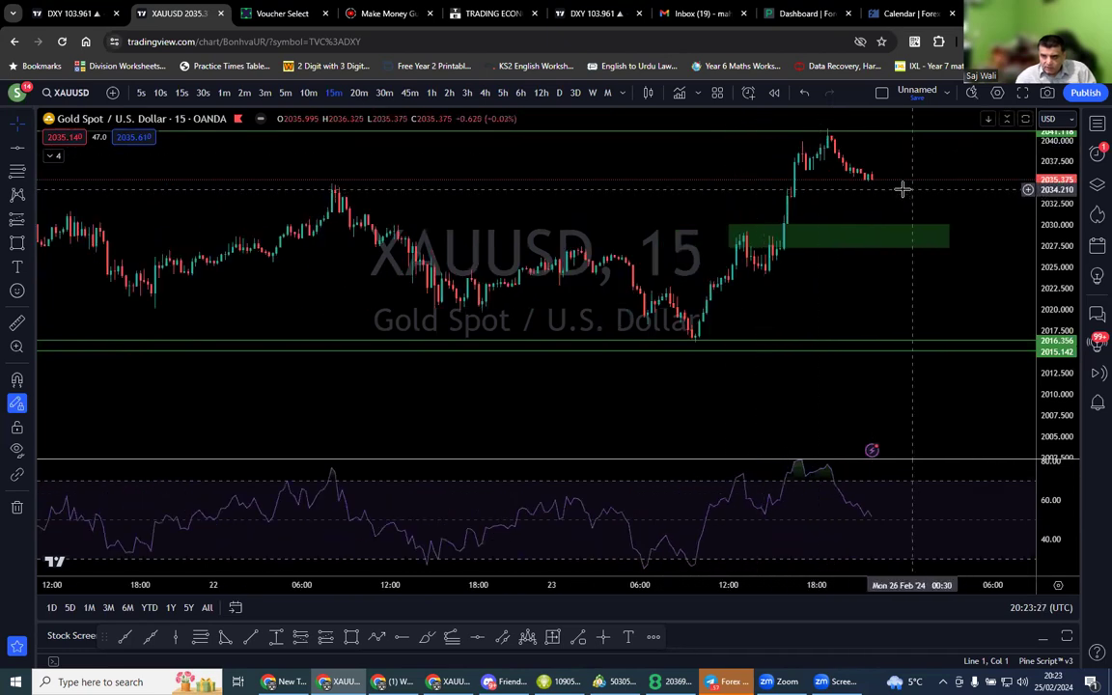
left_click(350, 638)
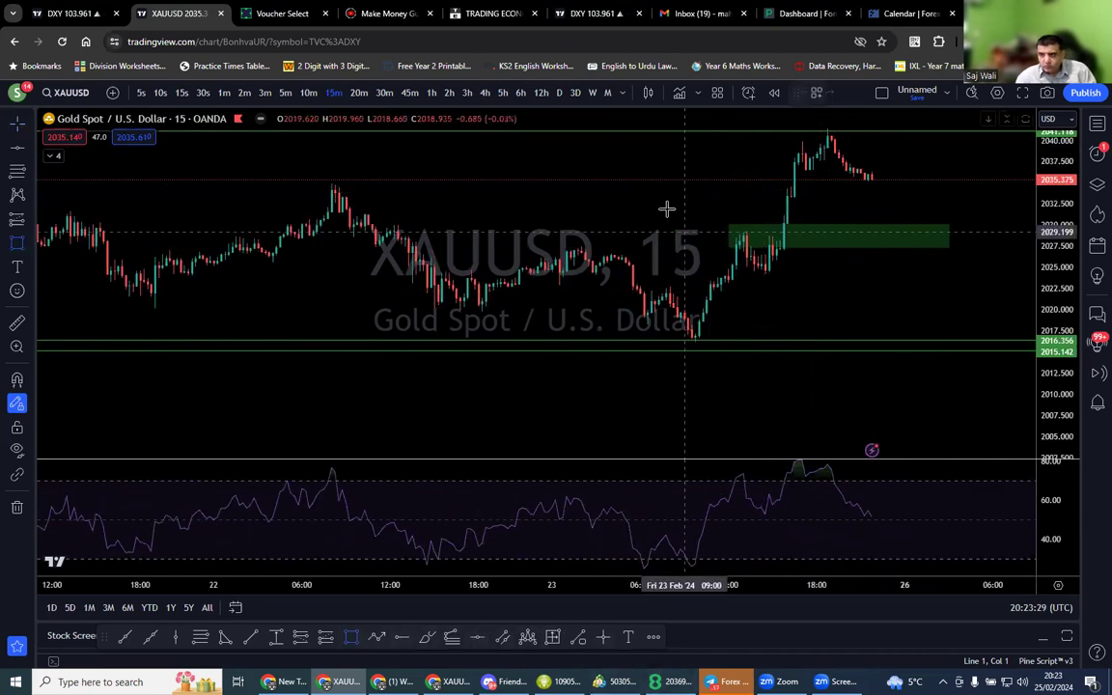
left_click(788, 193)
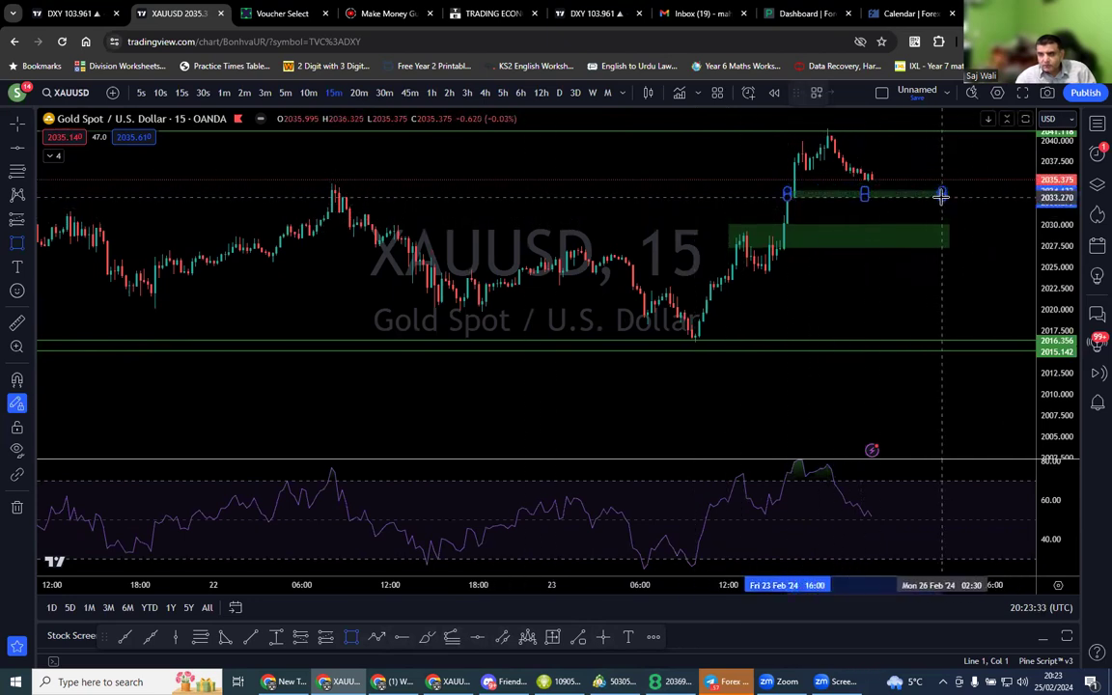
left_click(940, 193)
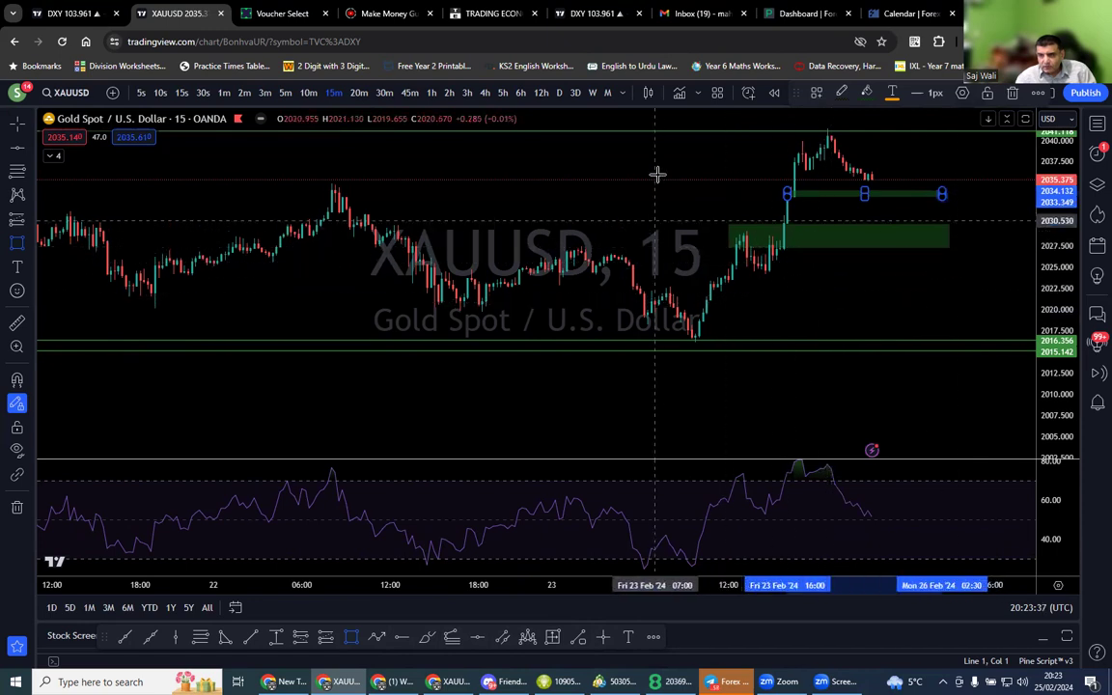
Step: Switch to the 4h timeframe and review price against the rectangle zones and the four horizontal levels
left_click(486, 93)
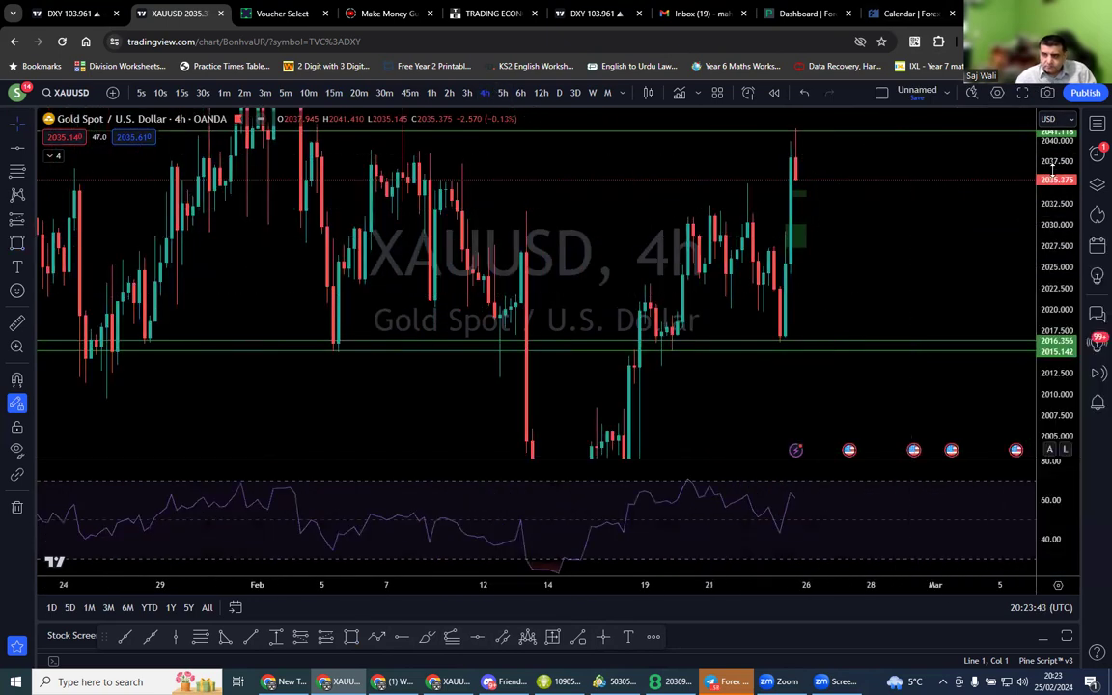
scroll(614, 404, "up", 2)
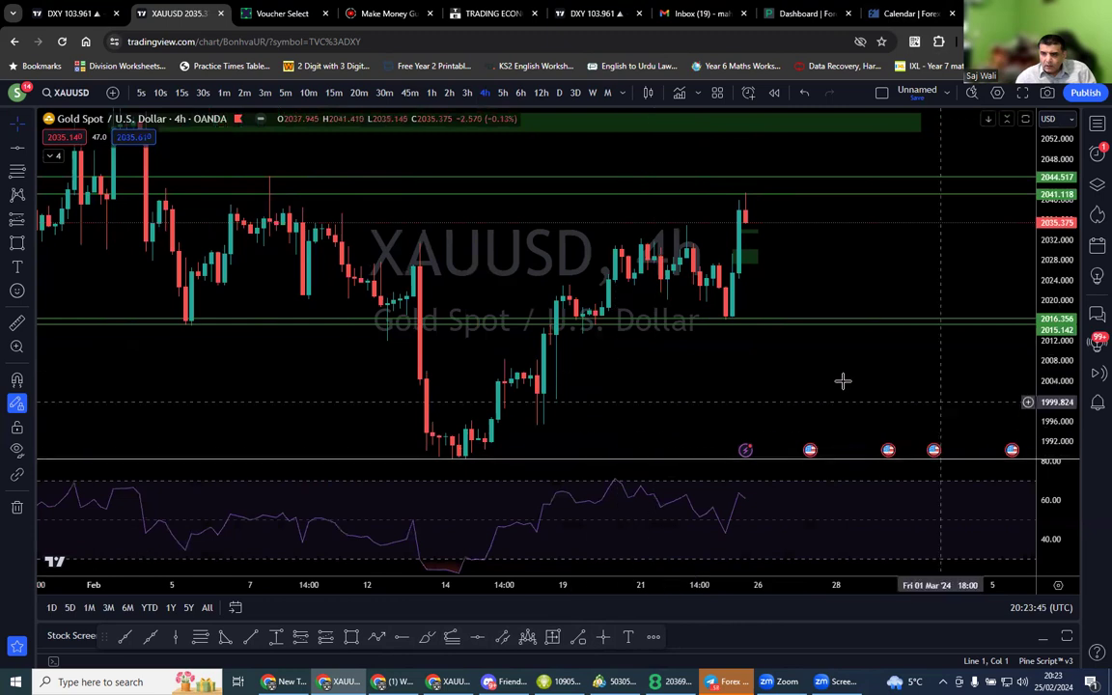
left_click_drag(1045, 381, 1046, 390)
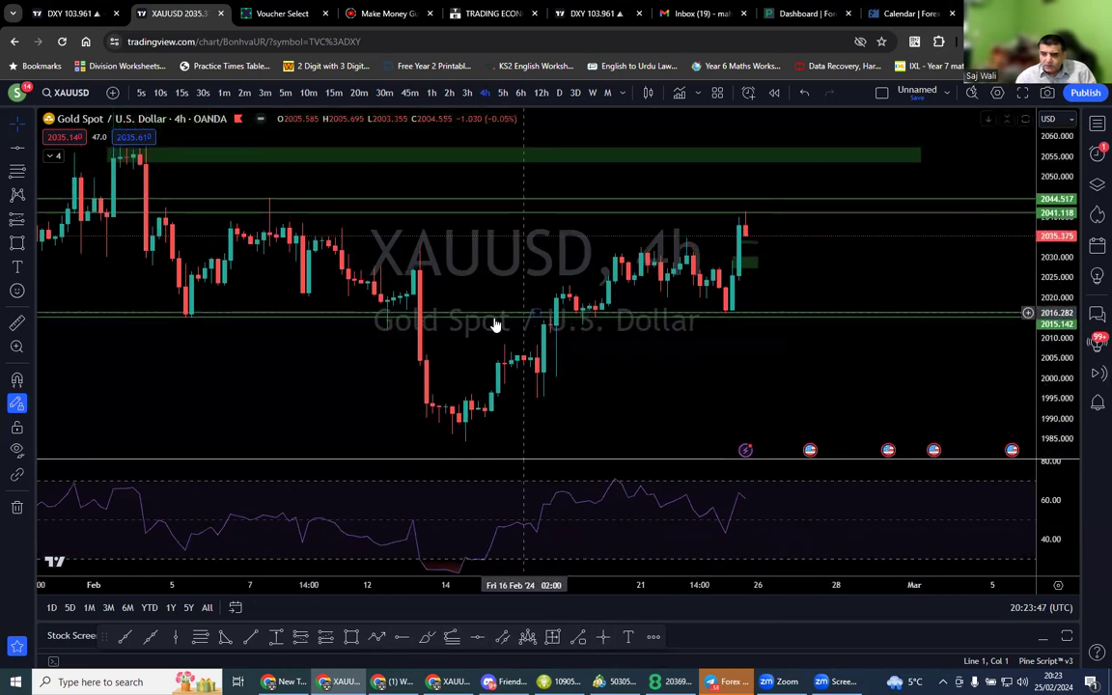
scroll(504, 326, "down", 2)
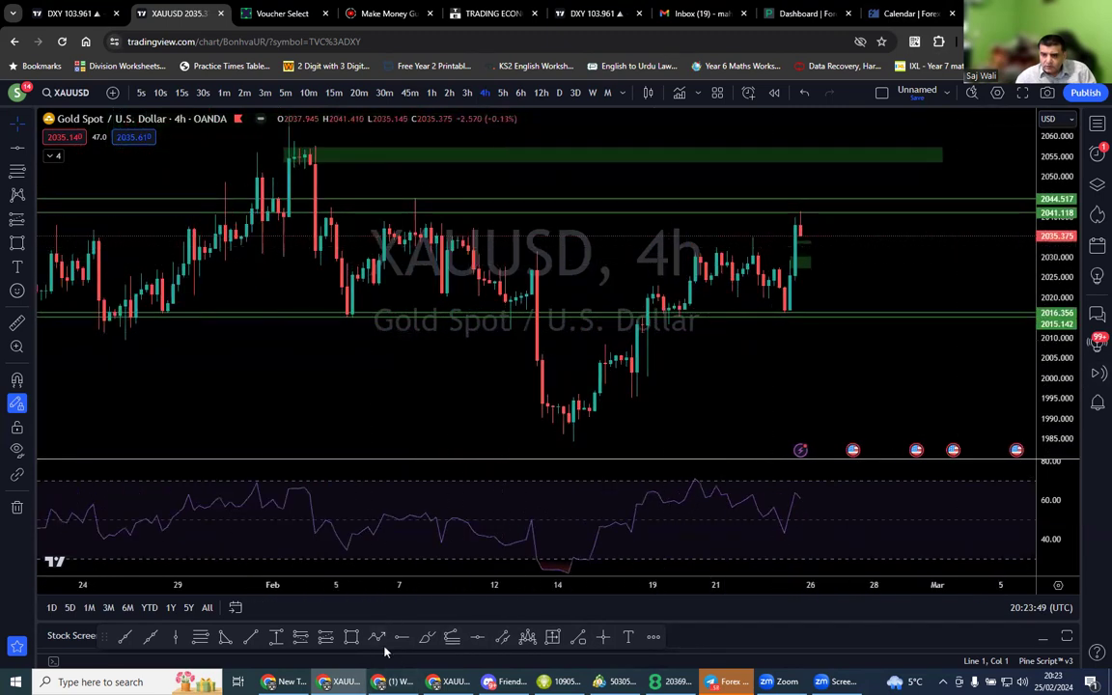
left_click(422, 639)
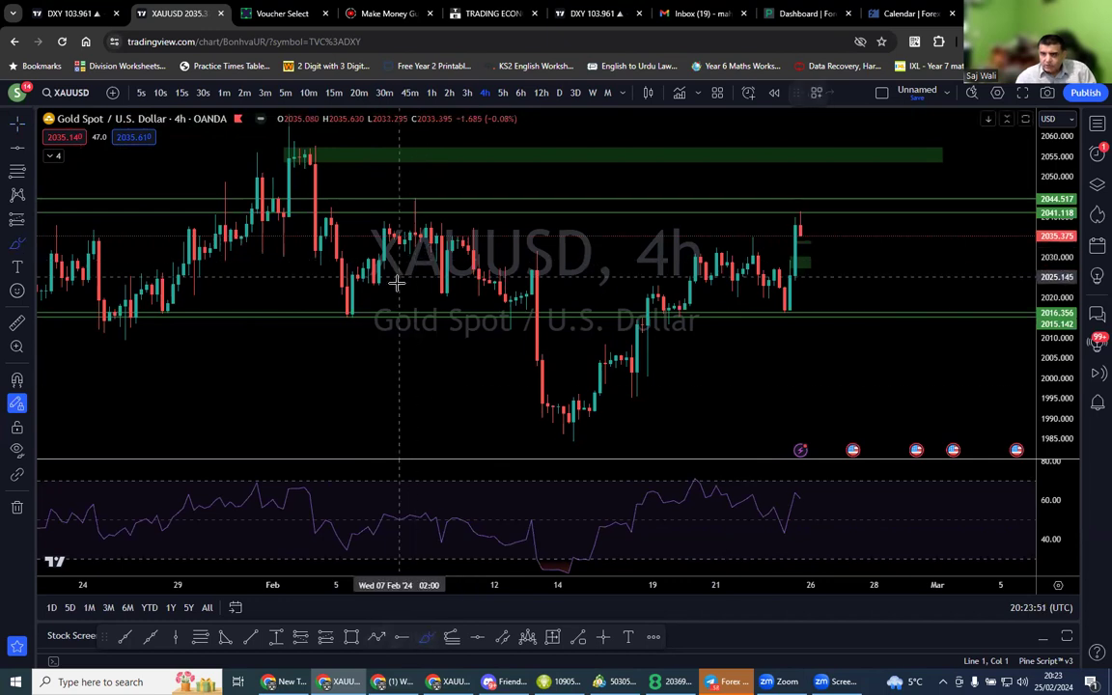
scroll(496, 166, "up", 1)
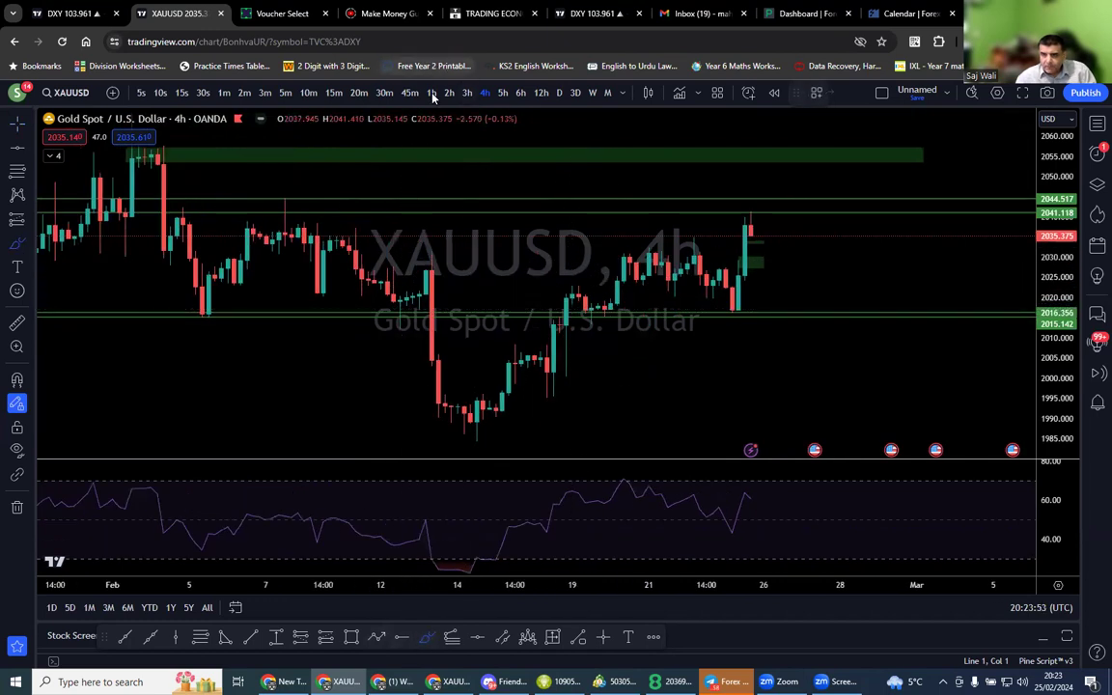
scroll(502, 236, "down", 1)
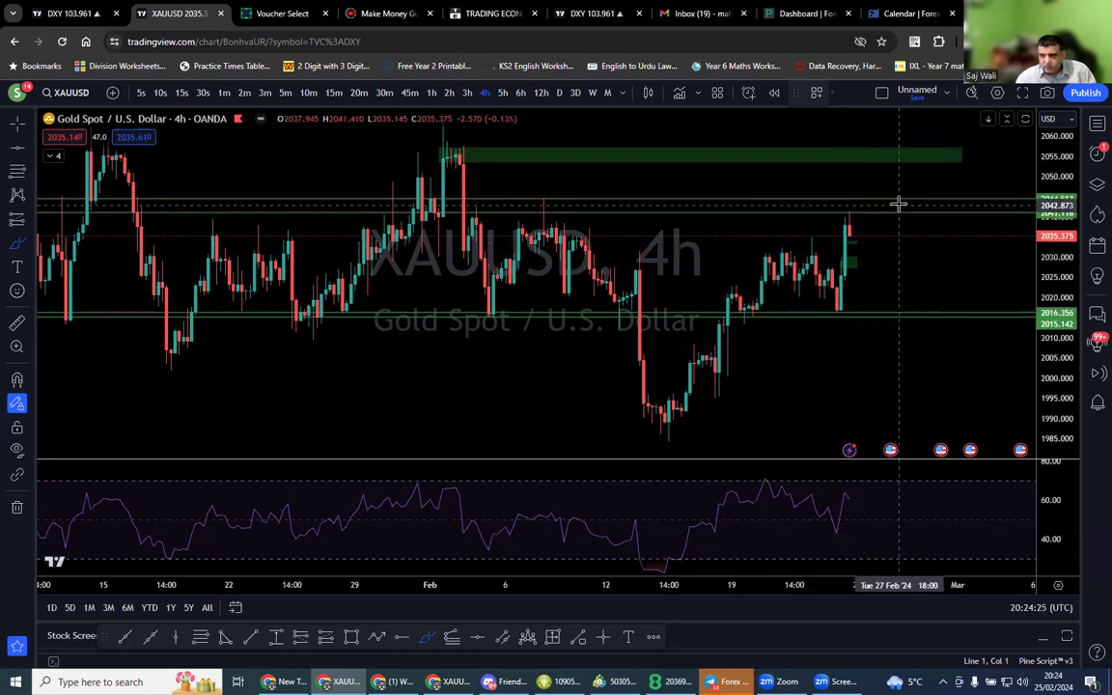
scroll(744, 193, "up", 3)
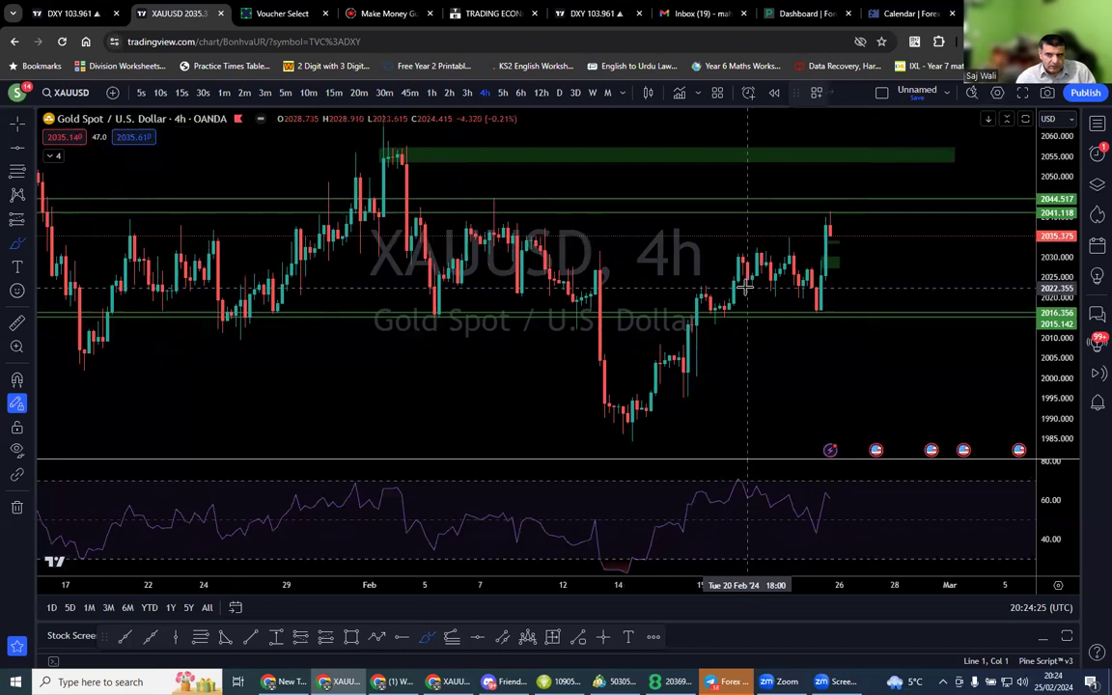
Step: Switch to the 1h timeframe and brush the zigzag of rising swings from the 13 February drop to the 22 February high
left_click(433, 93)
scroll(819, 383, "up", 2)
scroll(818, 384, "down", 5)
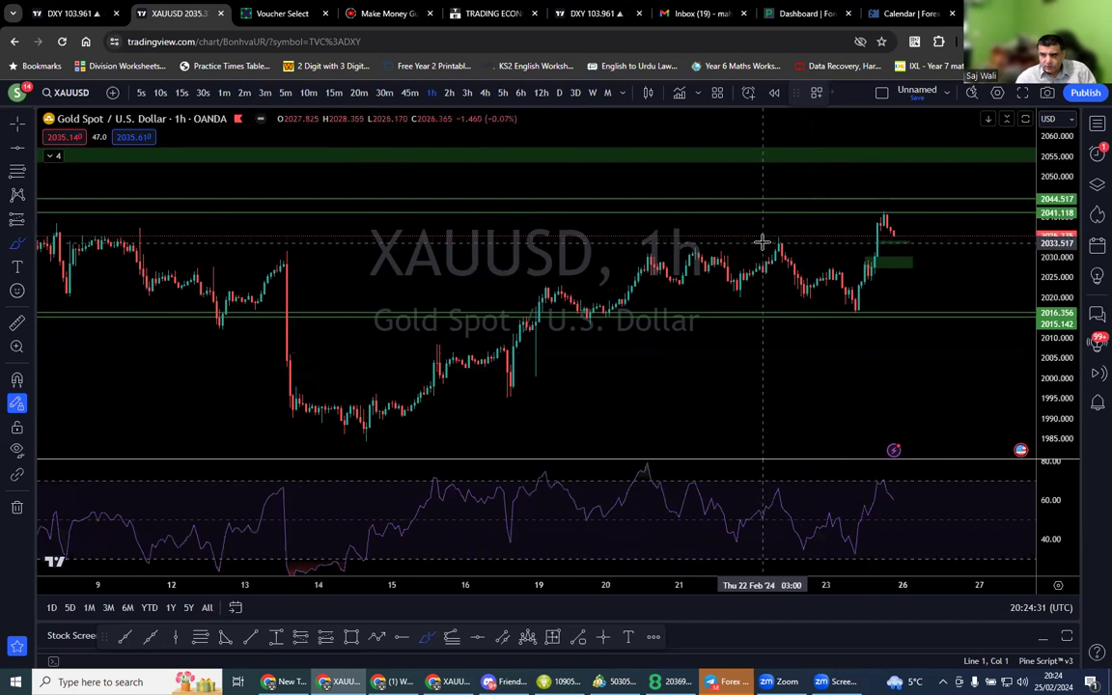
scroll(447, 471, "down", 2)
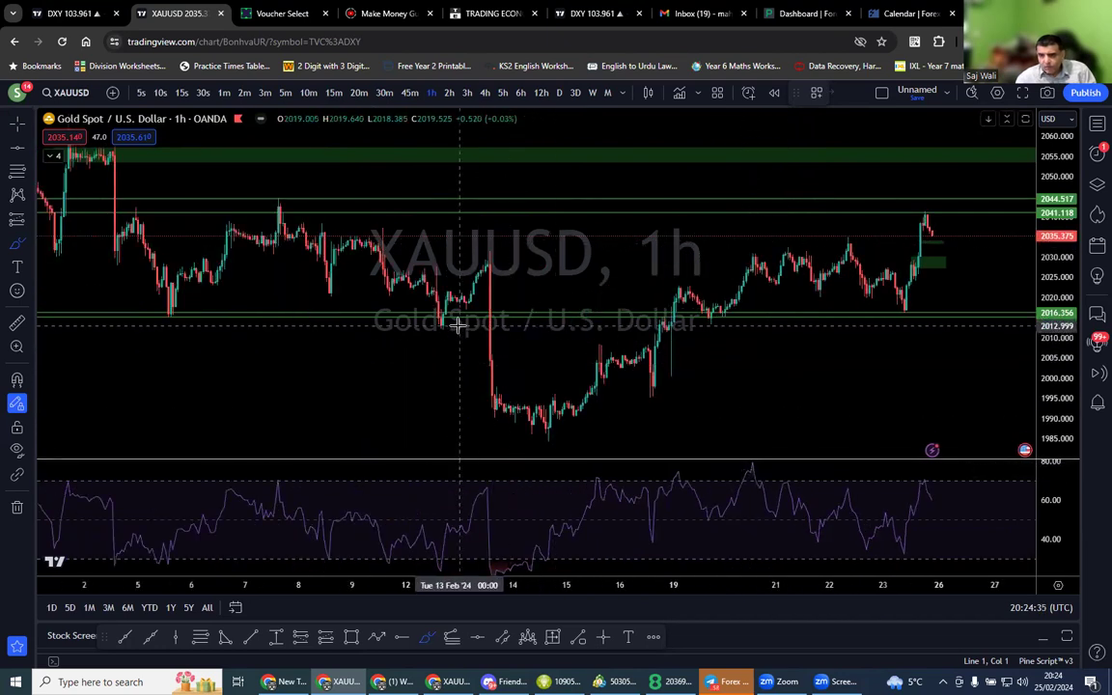
scroll(727, 397, "up", 1)
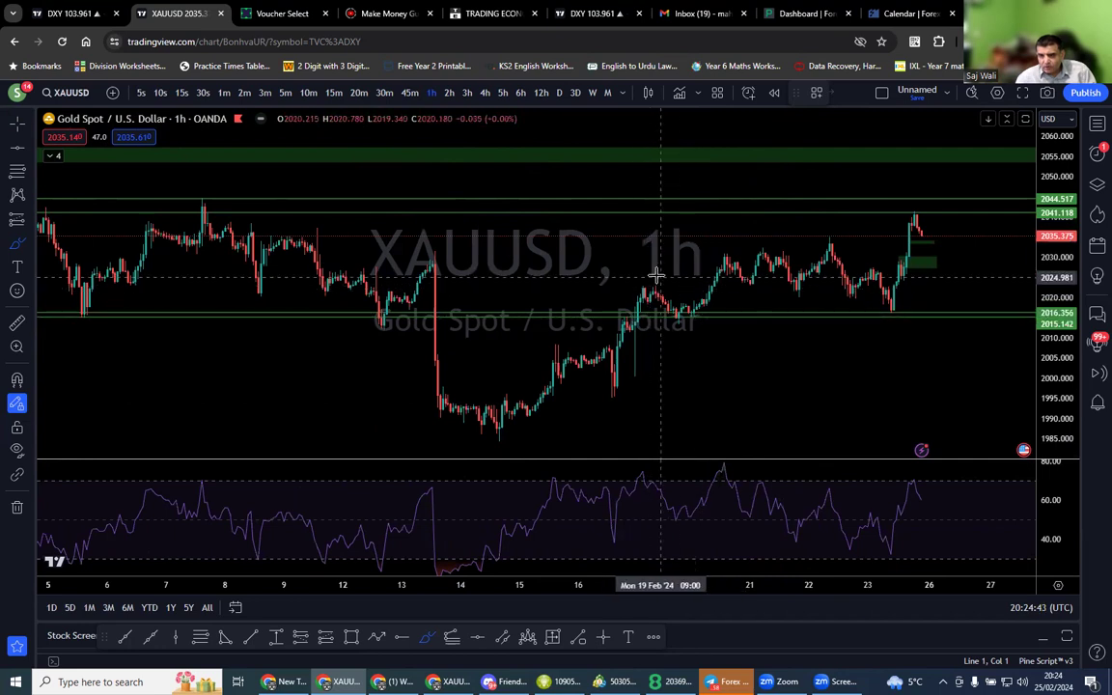
left_click(427, 638)
mouse_move(439, 399)
left_mouse_down()
mouse_move(486, 435)
mouse_move(502, 433)
mouse_move(505, 408)
mouse_move(572, 351)
mouse_move(615, 388)
mouse_move(644, 281)
mouse_move(692, 343)
mouse_move(721, 259)
mouse_move(746, 283)
mouse_move(762, 254)
mouse_move(786, 260)
mouse_move(813, 316)
left_mouse_up()
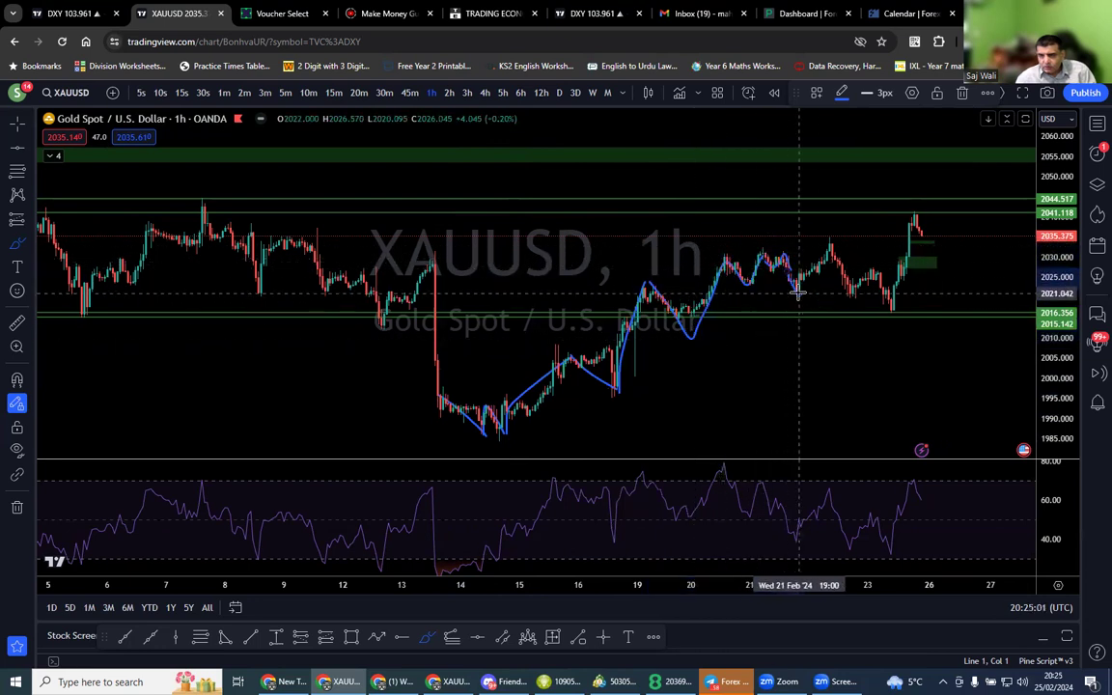
Step: Brush near-horizontal lines across the rising swings at about 1997, 2008, 2025 and 2032, extending the highest one past the latest candle
mouse_move(821, 249)
left_mouse_down()
mouse_move(757, 251)
mouse_move(845, 247)
left_mouse_up()
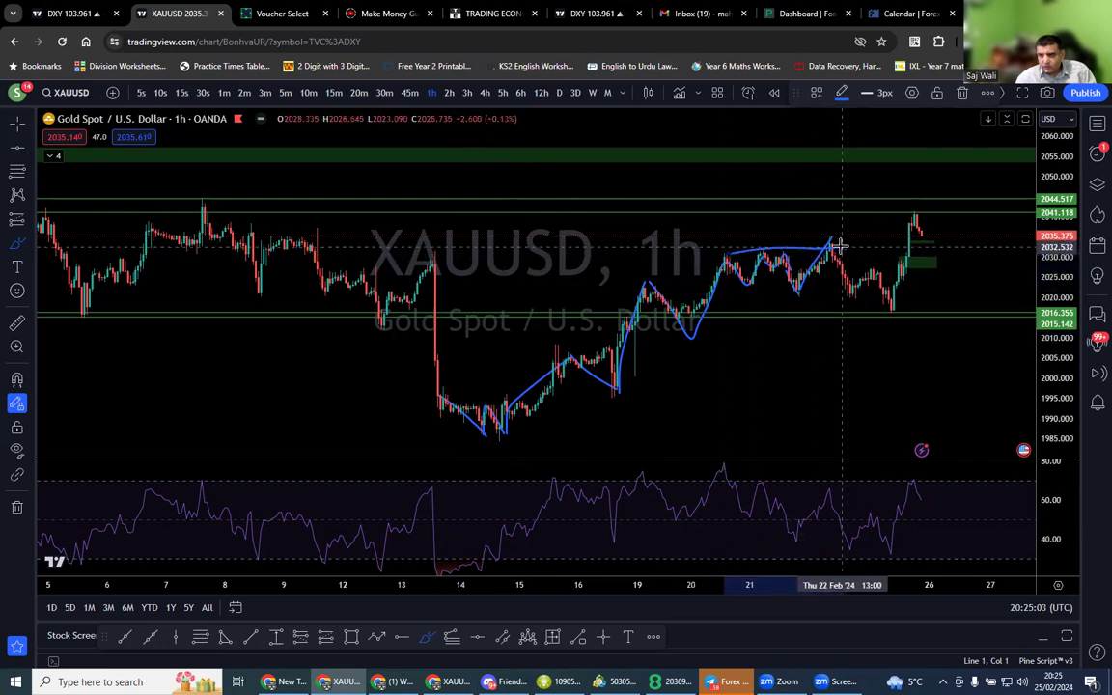
left_click_drag(439, 397, 615, 388)
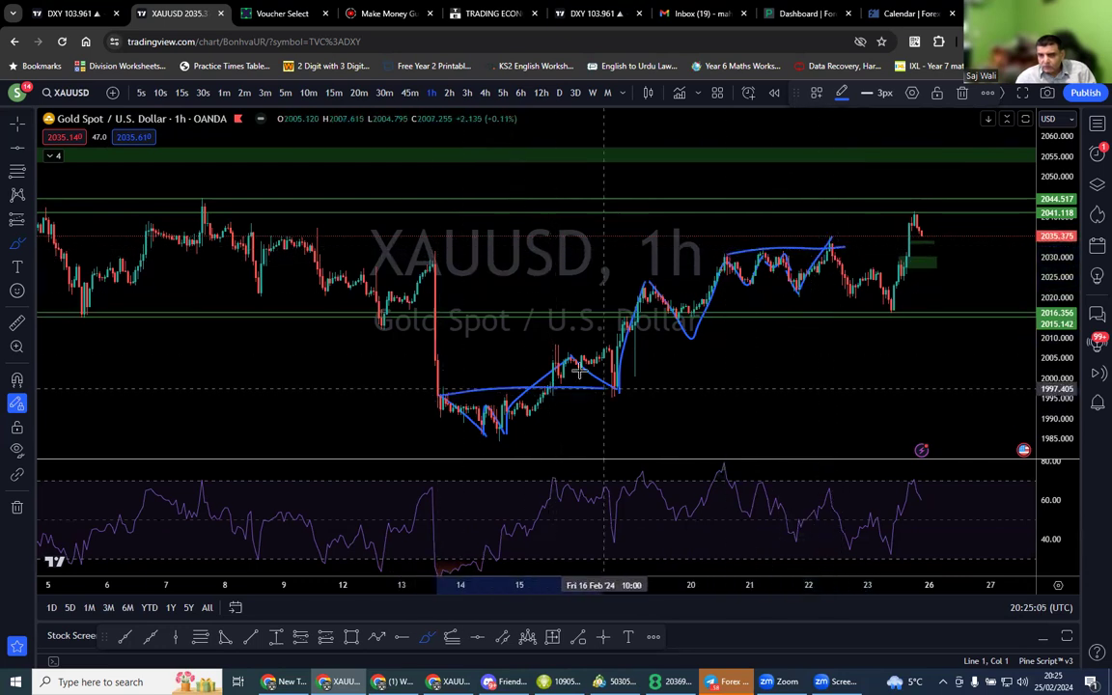
left_click_drag(558, 356, 695, 345)
left_click_drag(635, 281, 722, 276)
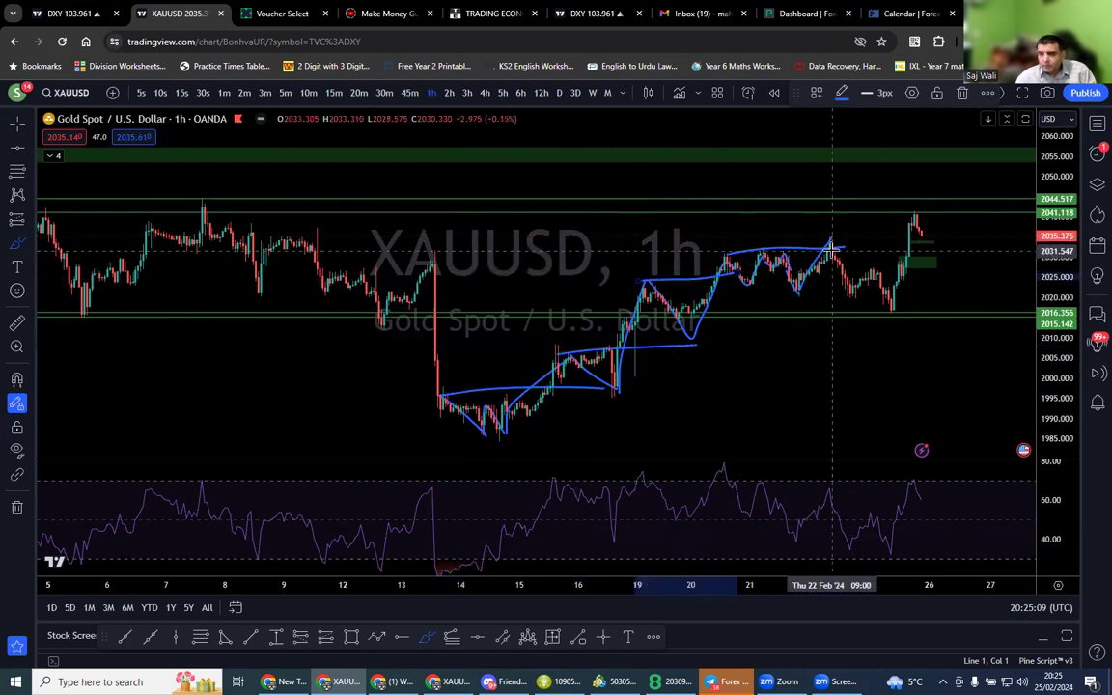
left_click_drag(833, 248, 974, 246)
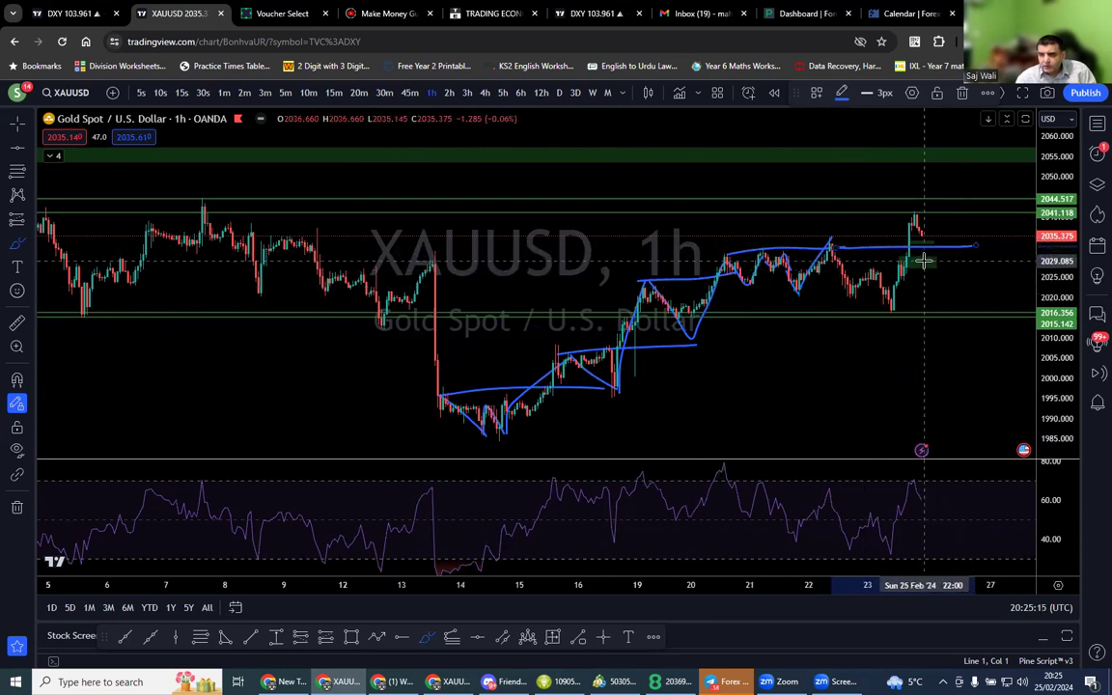
Step: Brush circles around the two small zones just beneath the latest price on the 1h chart
left_click_drag(921, 254, 927, 257)
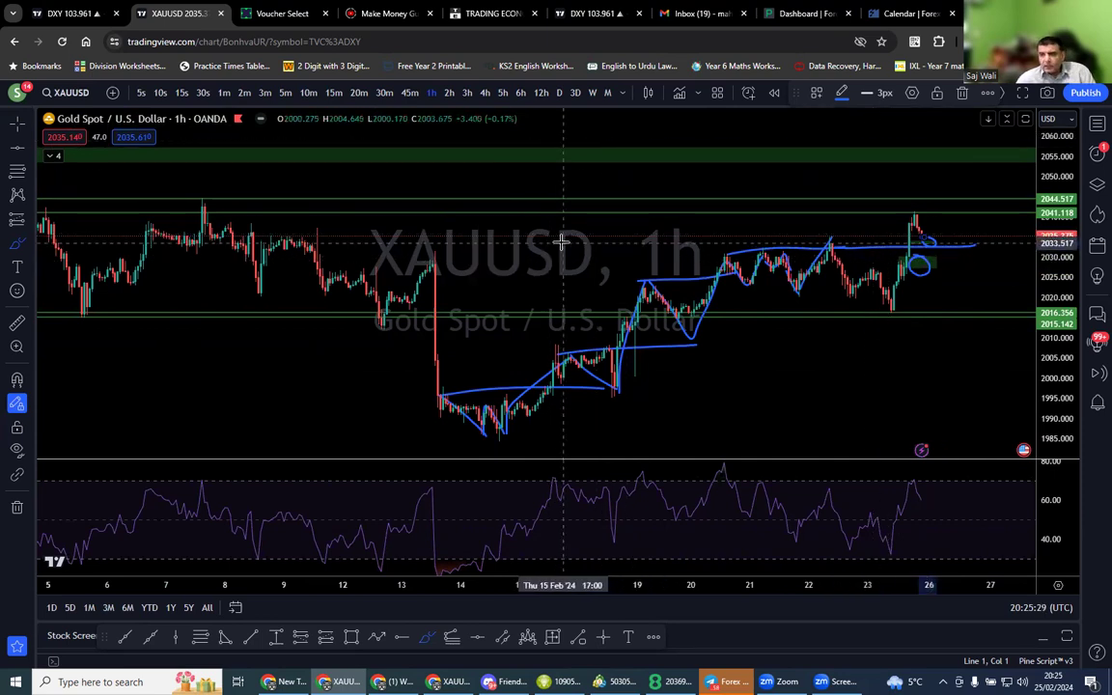
scroll(550, 225, "down", 3)
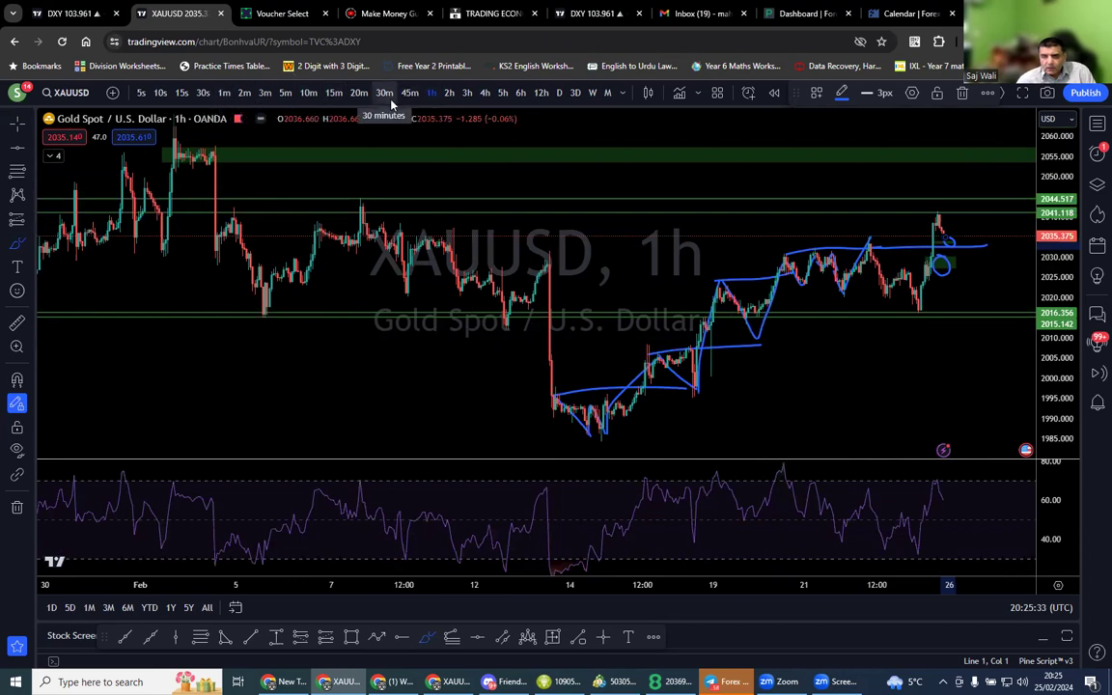
Step: Switch to the 4h timeframe and remove all drawings from the chart
left_click(483, 95)
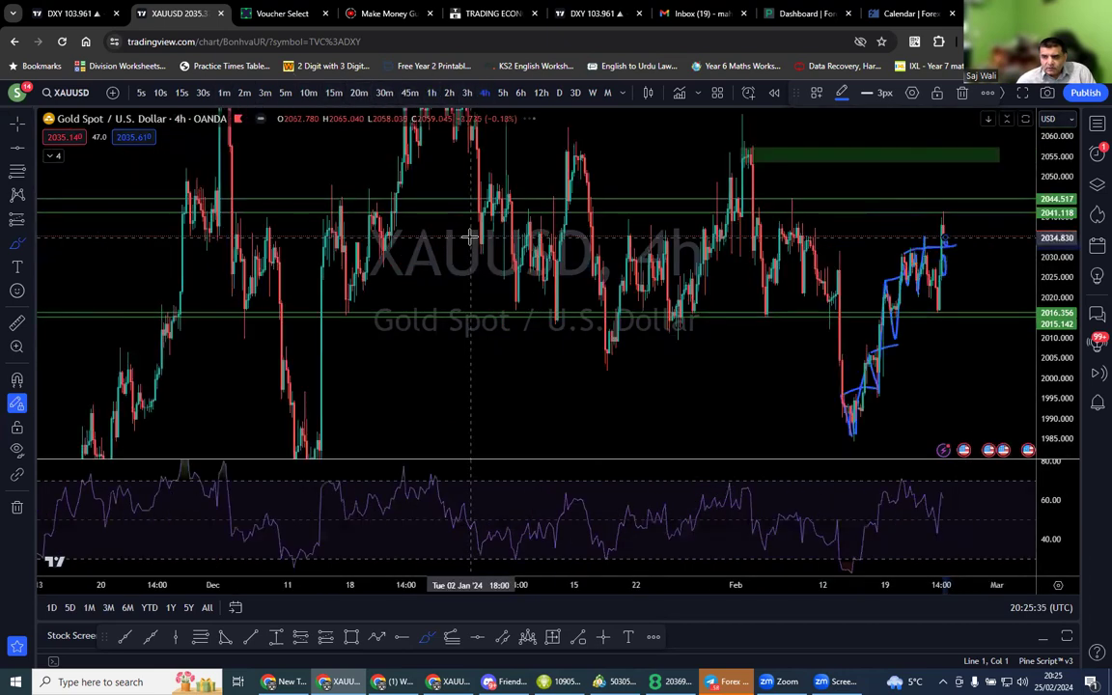
left_click(16, 509)
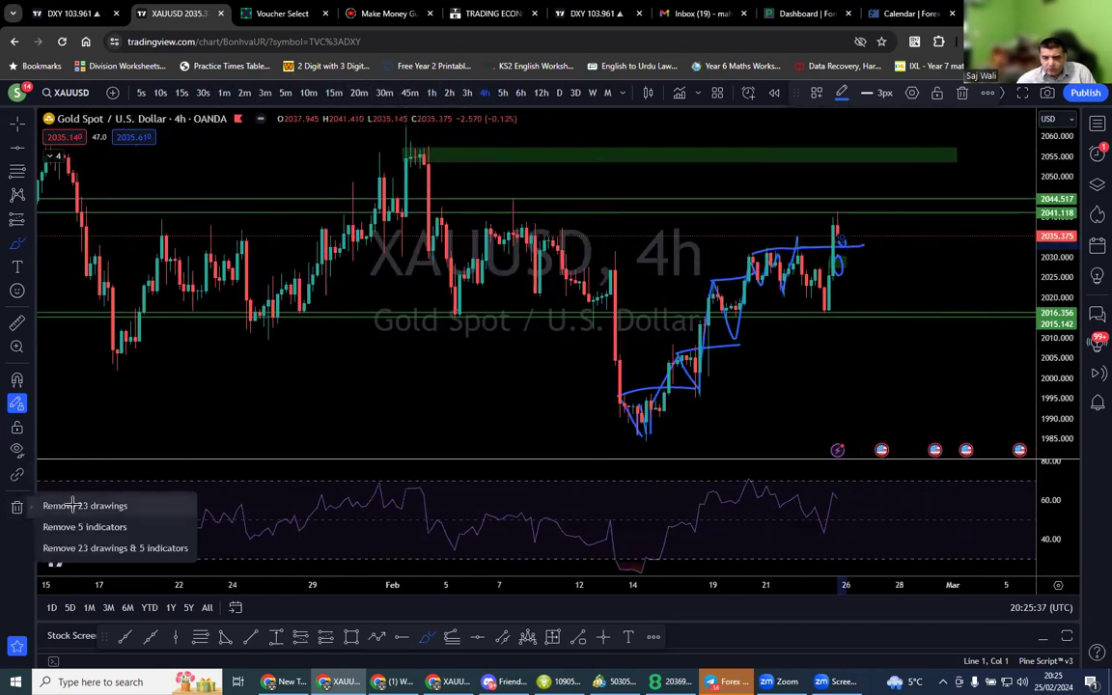
left_click(72, 453)
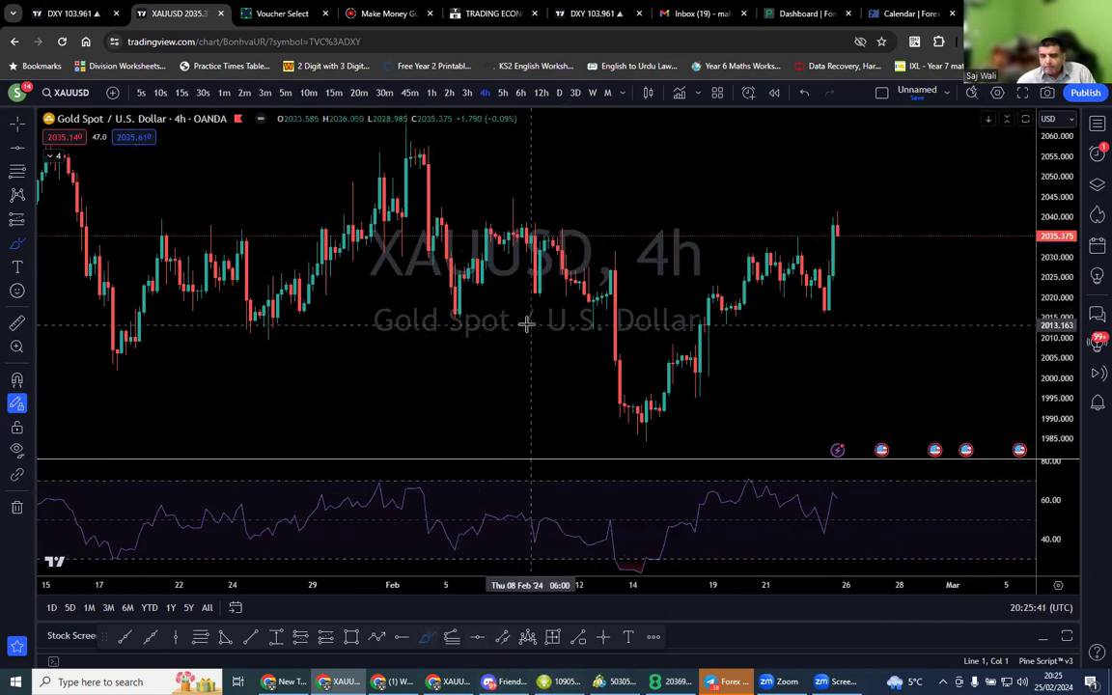
Step: Brush a near-horizontal line at about 2018 and the mid-February drop and recovery beneath it, and remove these drawings
left_click_drag(449, 315, 690, 304)
mouse_move(577, 294)
left_mouse_down()
mouse_move(626, 425)
mouse_move(707, 325)
left_mouse_up()
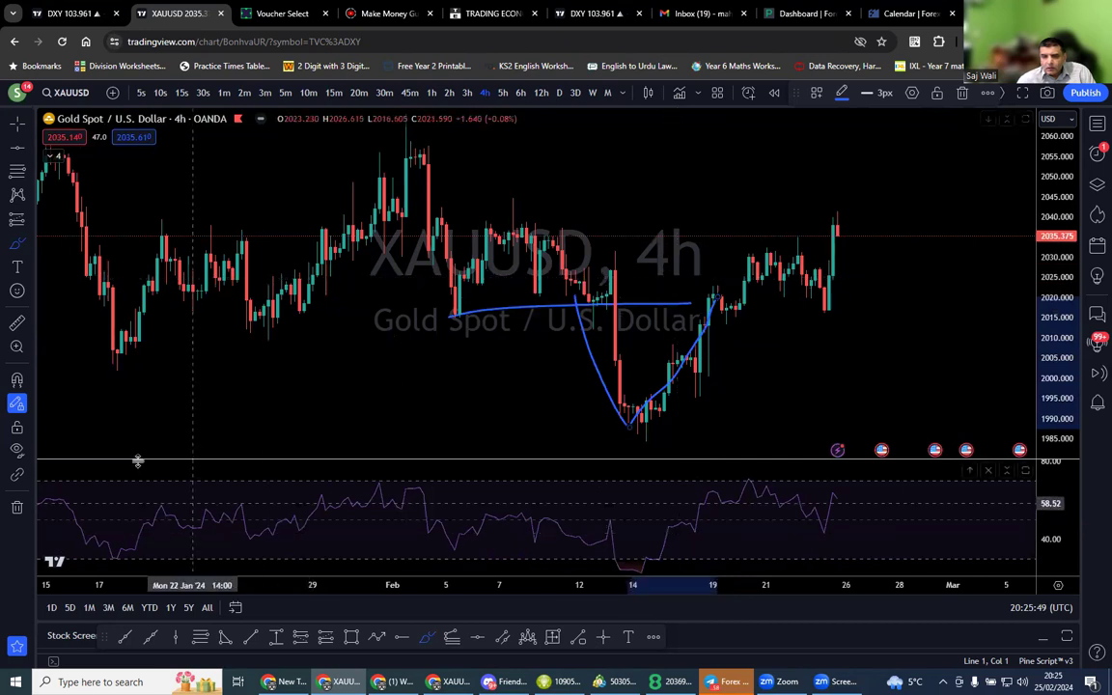
left_click(17, 507)
left_click(68, 460)
Step: Brush the rising swings from the mid-February low with lines at about 2017 and 2029 across them, and remove these drawings
mouse_move(456, 311)
left_mouse_down()
mouse_move(665, 308)
mouse_move(621, 360)
mouse_move(656, 410)
mouse_move(682, 355)
mouse_move(709, 402)
mouse_move(717, 283)
mouse_move(745, 259)
mouse_move(572, 264)
mouse_move(799, 256)
mouse_move(826, 309)
mouse_move(832, 183)
mouse_move(869, 251)
left_mouse_up()
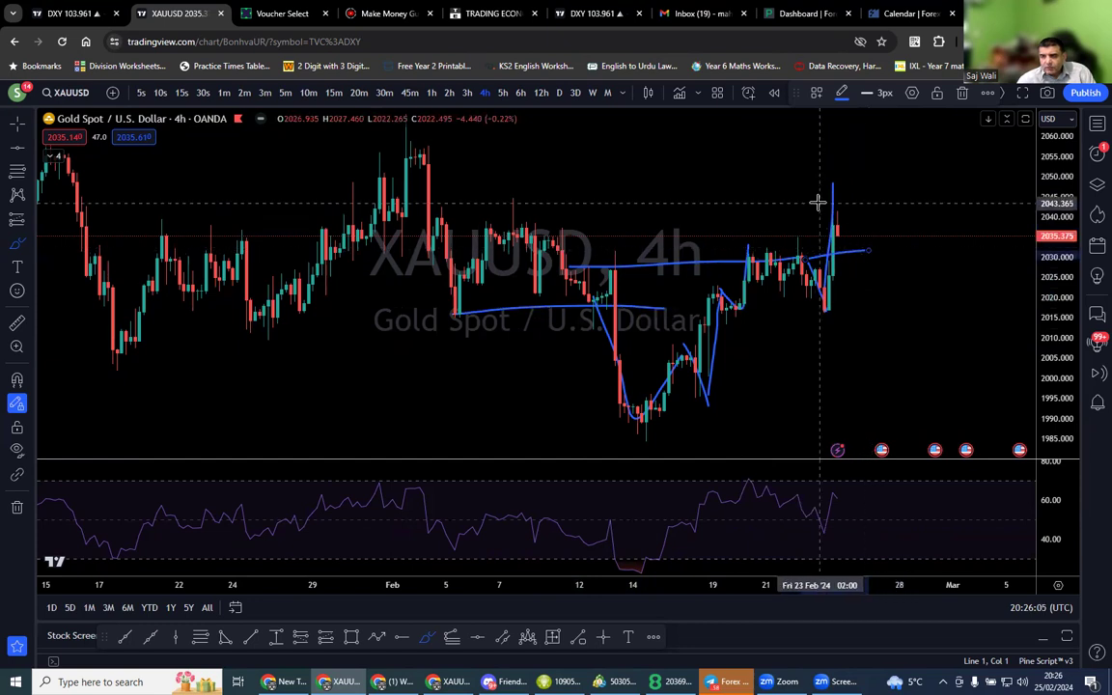
left_click(17, 505)
left_click(70, 456)
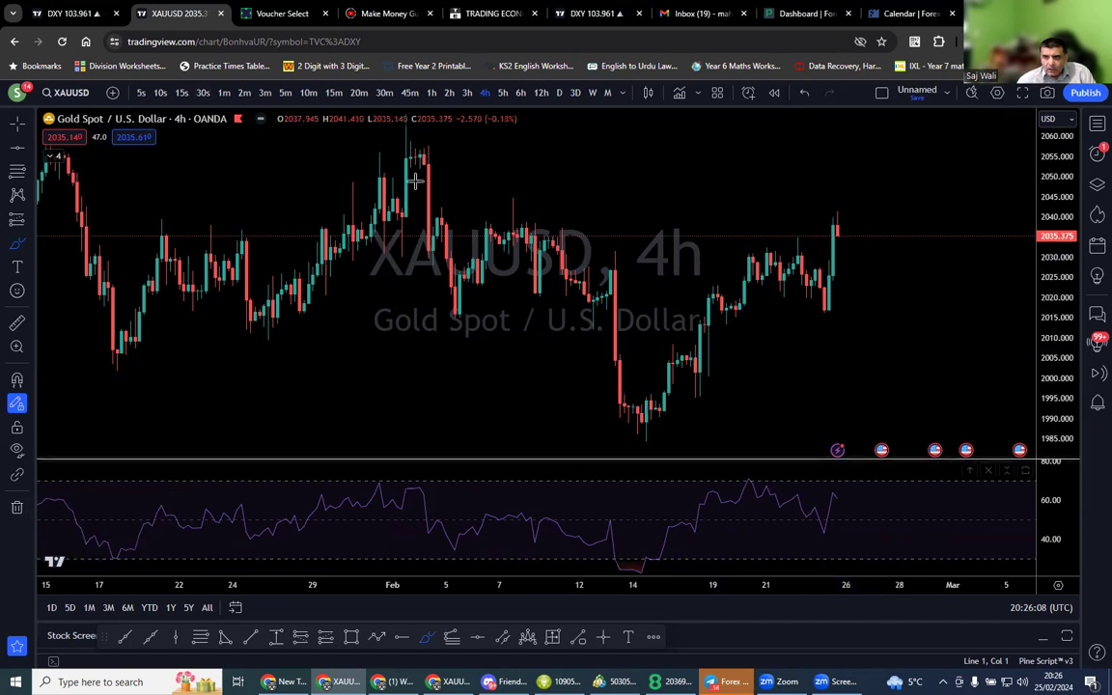
Step: Switch to the daily timeframe and frame the latest candles with a wider price range
left_click(559, 92)
scroll(498, 285, "up", 4)
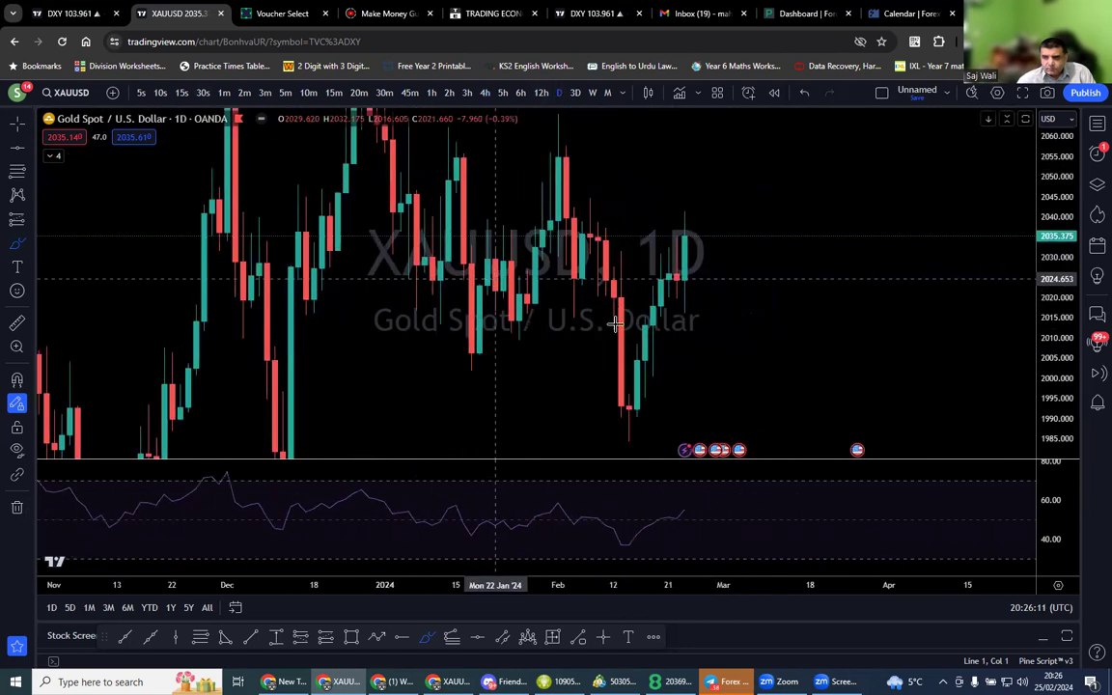
scroll(899, 241, "up", 2)
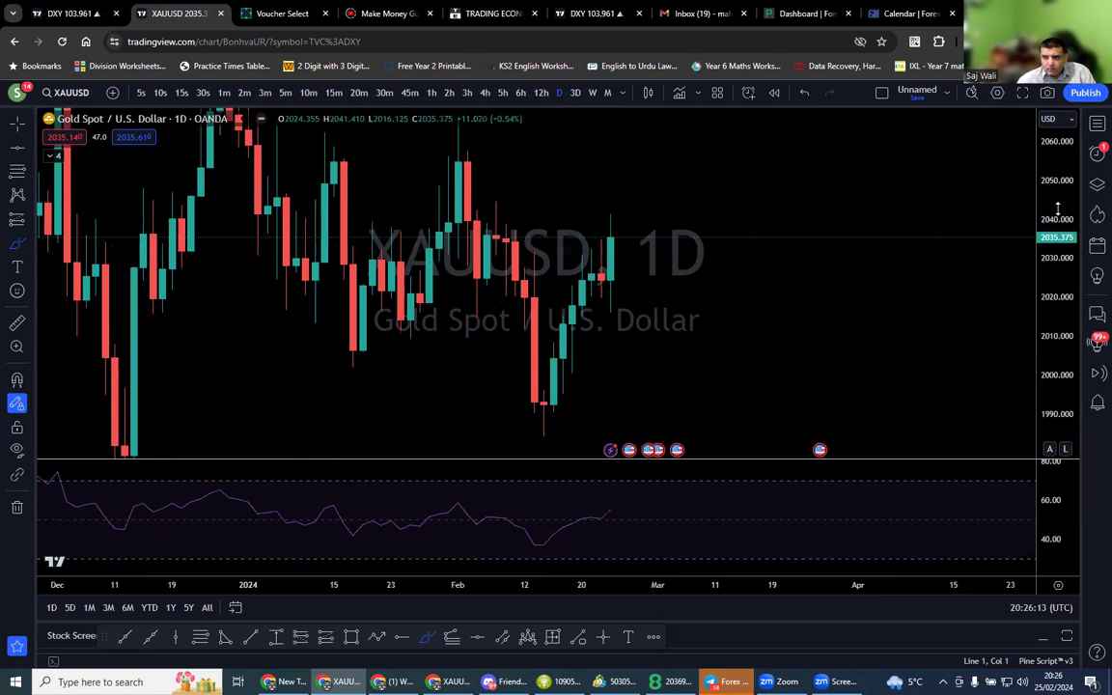
left_click_drag(1058, 208, 1056, 232)
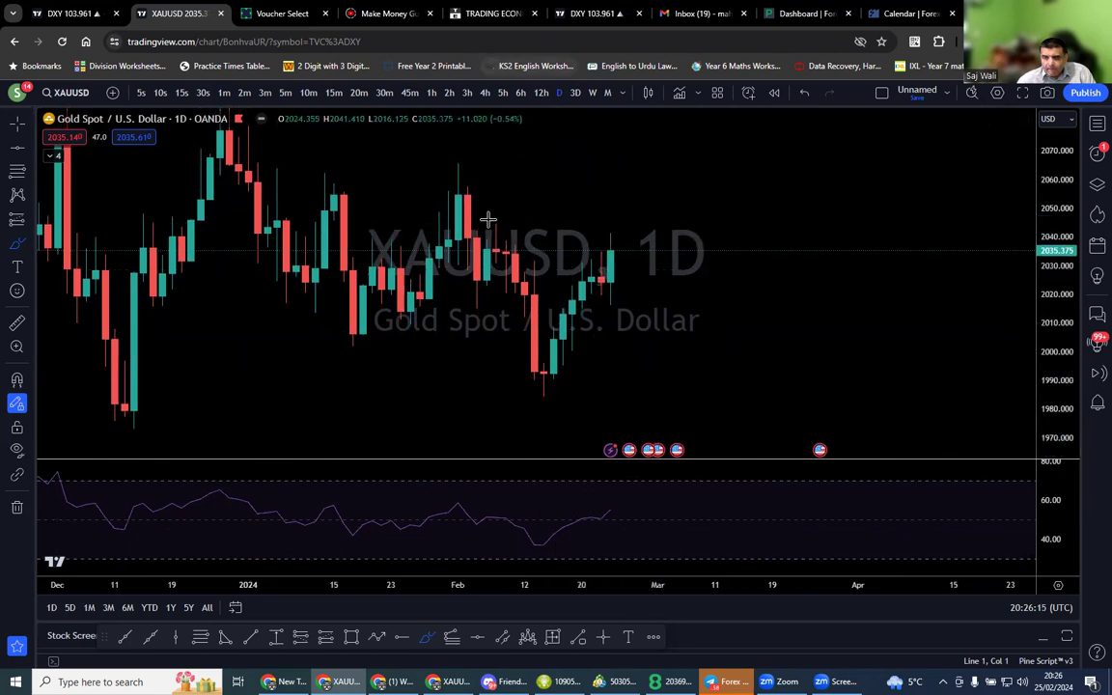
scroll(463, 232, "up", 1)
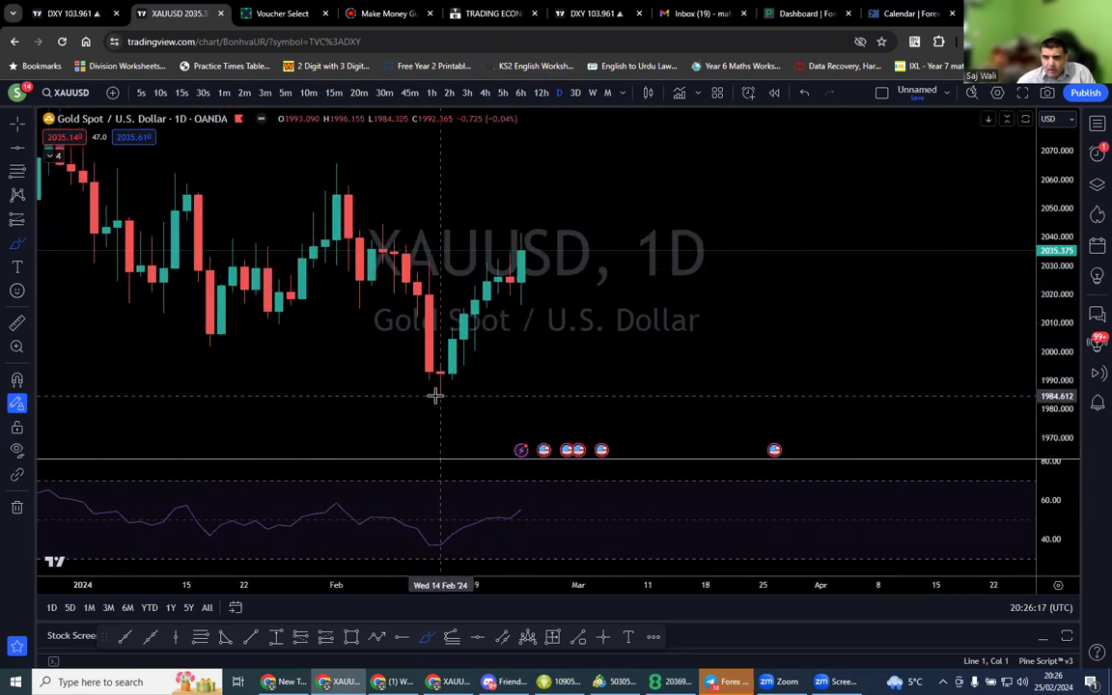
Step: Brush the stepped rise from the 14 February low to the 23 February candle, and remove the drawing
mouse_move(436, 396)
left_mouse_down()
mouse_move(450, 333)
mouse_move(521, 279)
left_mouse_up()
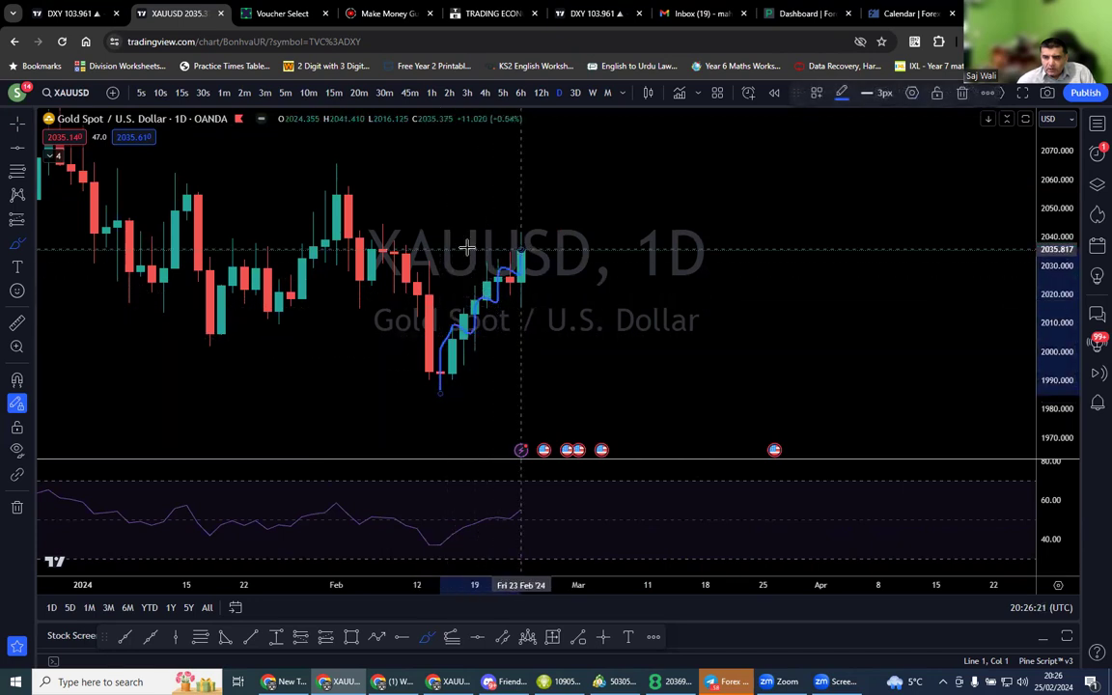
left_click(16, 507)
left_click(75, 506)
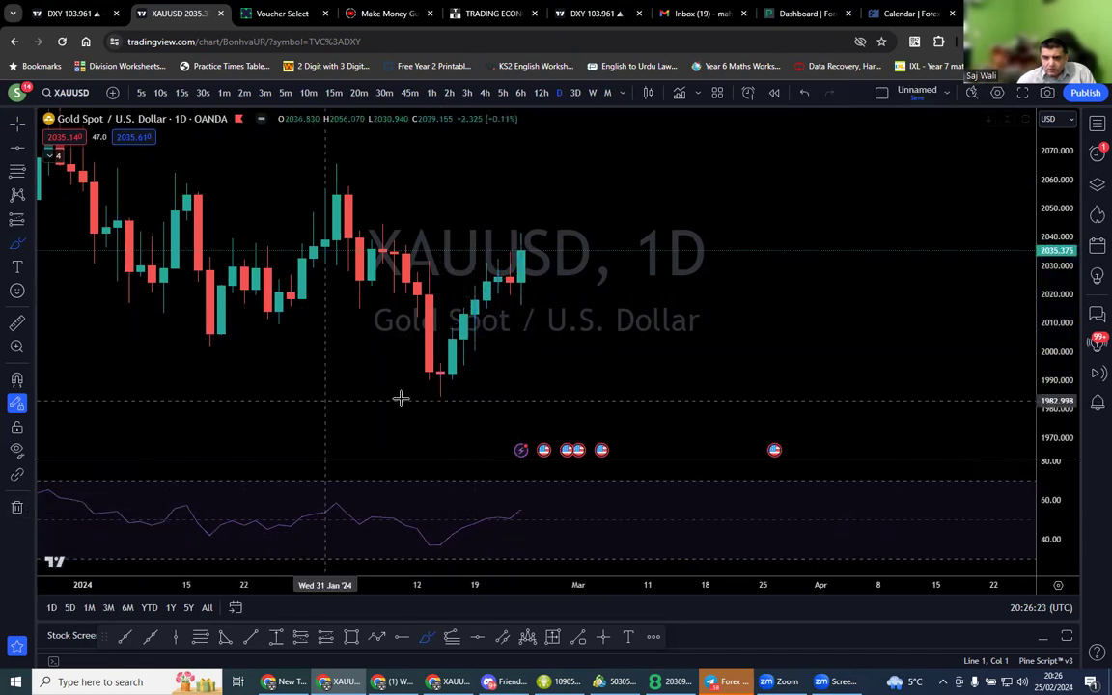
Step: Brush the falling swings from the late-December high with a projected March drop to about 1969, plus lines at about 2034 and 2039
scroll(401, 399, "down", 3)
left_click_drag(1059, 172, 1059, 207)
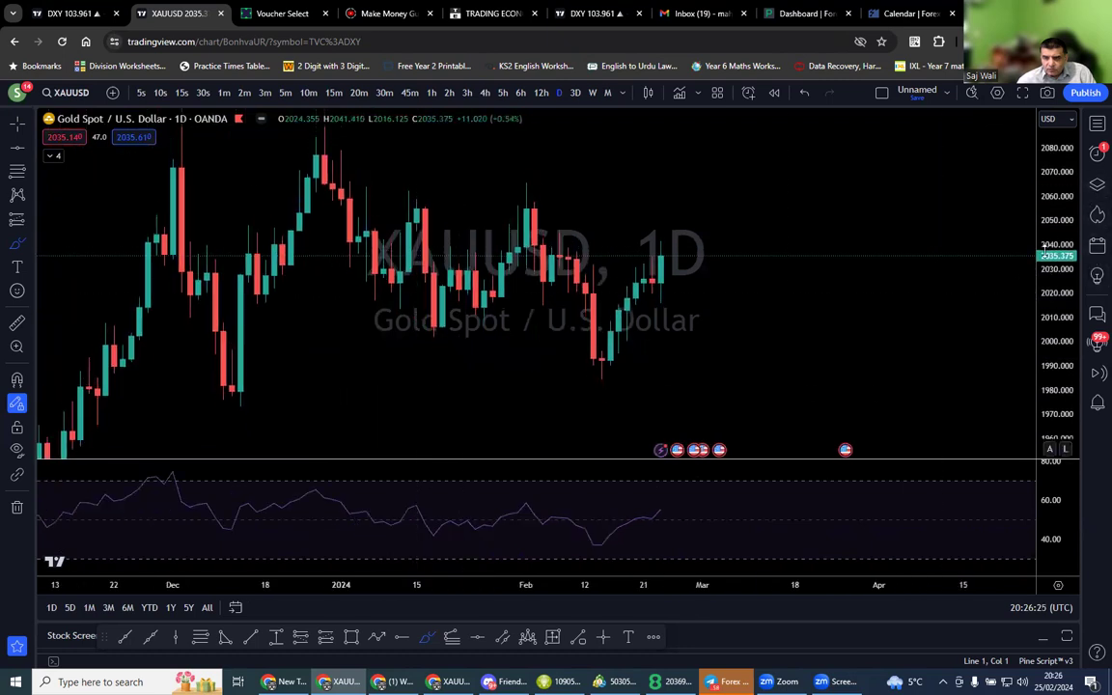
scroll(386, 227, "down", 2)
mouse_move(440, 155)
left_mouse_down()
mouse_move(546, 331)
mouse_move(637, 222)
mouse_move(687, 368)
mouse_move(737, 259)
mouse_move(799, 406)
left_mouse_up()
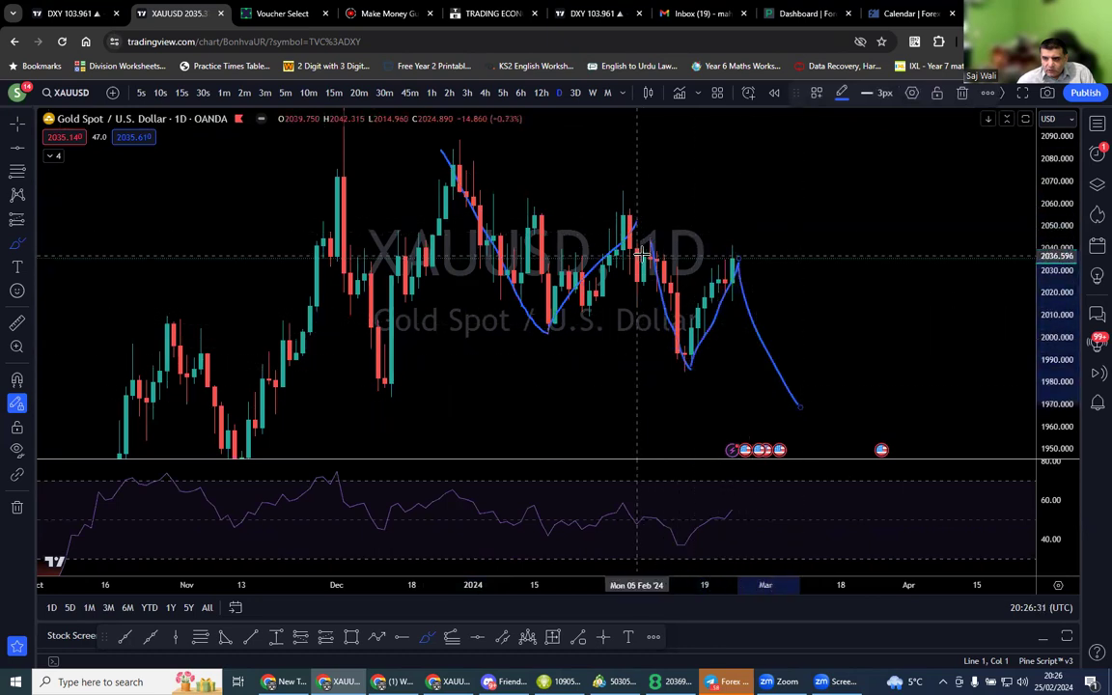
left_click_drag(649, 252, 780, 250)
mouse_move(626, 260)
left_mouse_down()
mouse_move(740, 258)
mouse_move(767, 288)
mouse_move(740, 278)
mouse_move(734, 260)
mouse_move(794, 384)
left_mouse_up()
Step: Brush a circle around the mid-February low and a rising stroke to about 2057, and remove all drawings
left_click_drag(656, 367, 715, 346)
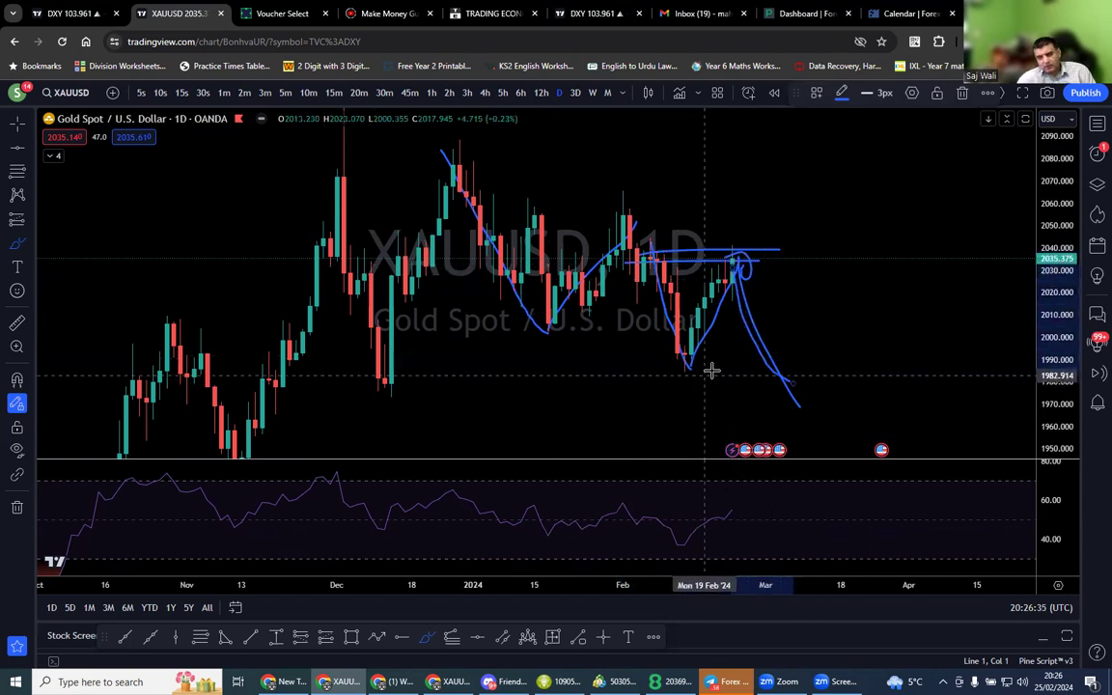
left_click_drag(680, 390, 775, 204)
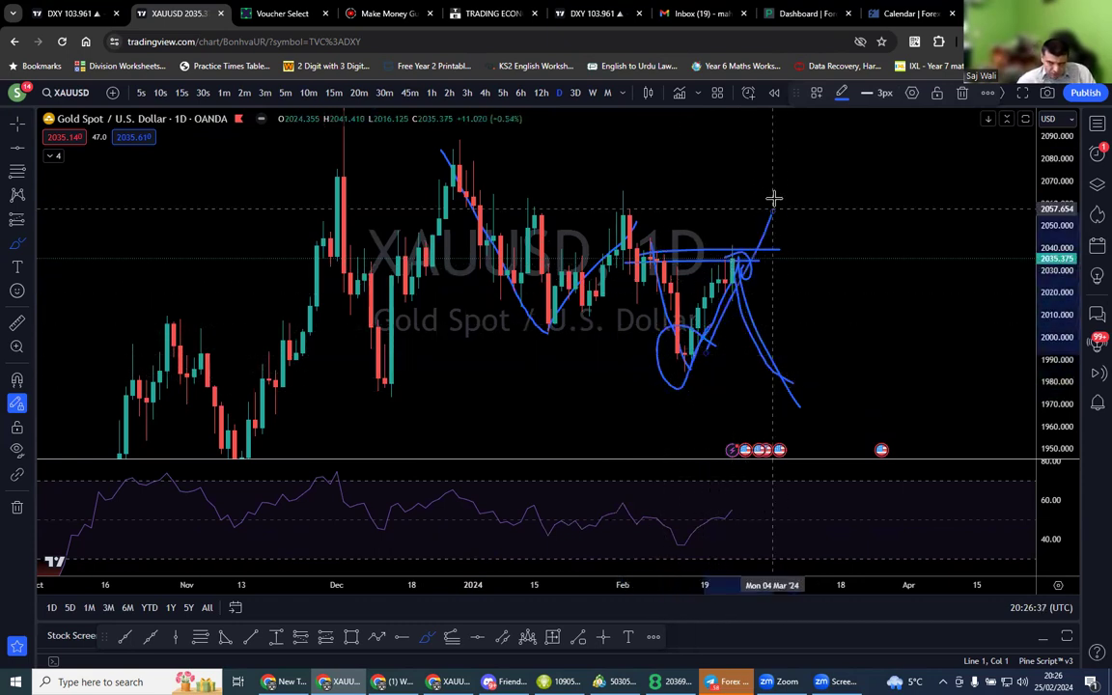
left_click(18, 507)
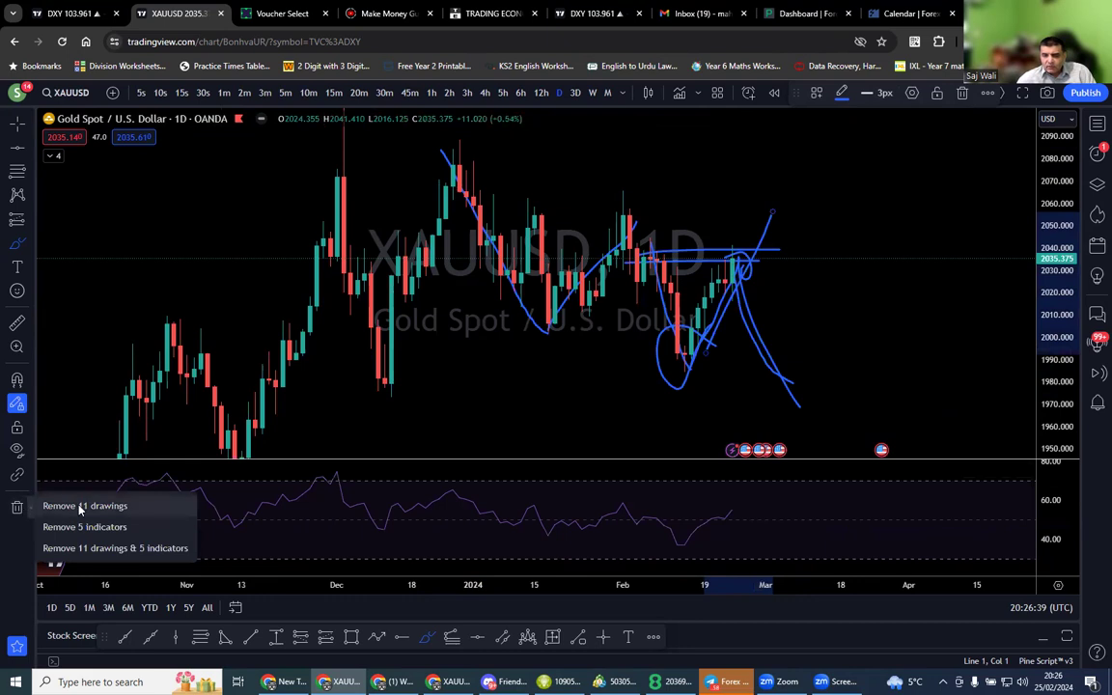
left_click(58, 504)
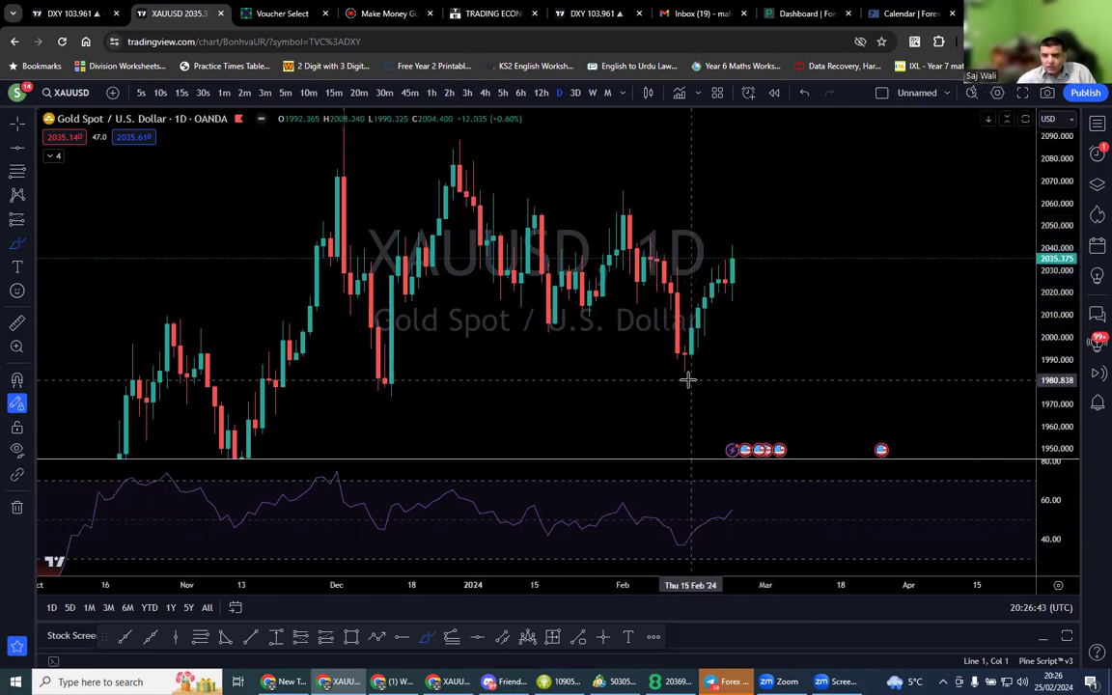
Step: Brush rising strokes along the rally from the mid-February low and several near-horizontal lines above it between about 2038 and 2067
left_click_drag(687, 379, 745, 255)
mouse_move(692, 341)
left_mouse_down()
mouse_move(736, 232)
mouse_move(734, 272)
left_mouse_up()
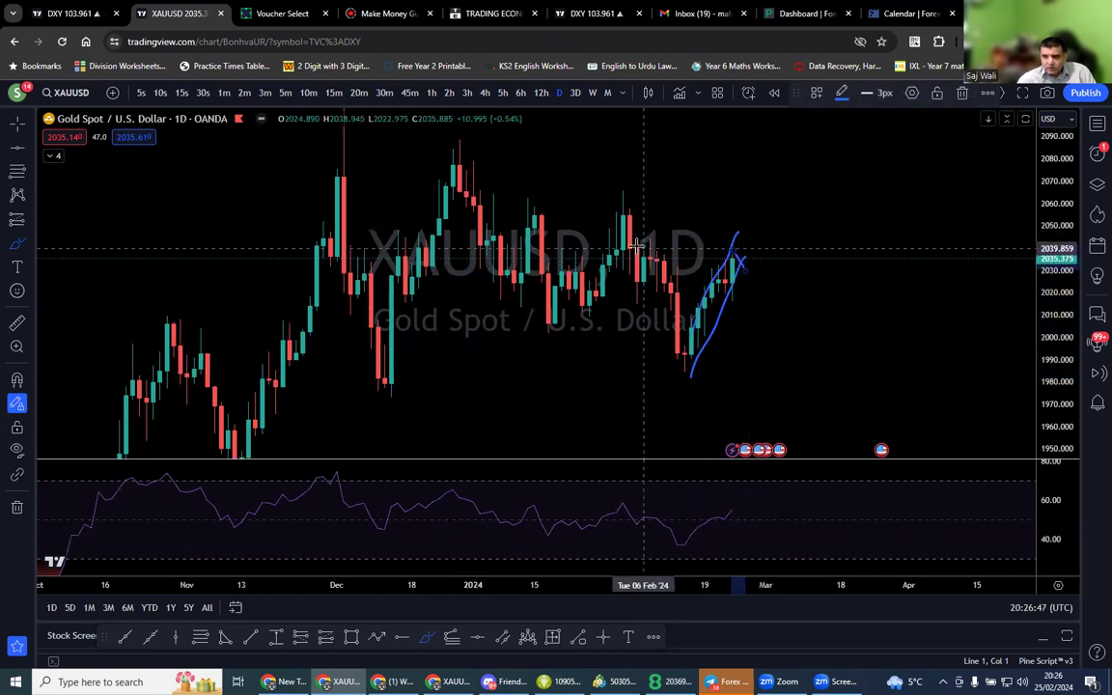
mouse_move(625, 240)
left_mouse_down()
mouse_move(775, 226)
mouse_move(585, 237)
mouse_move(780, 253)
left_mouse_up()
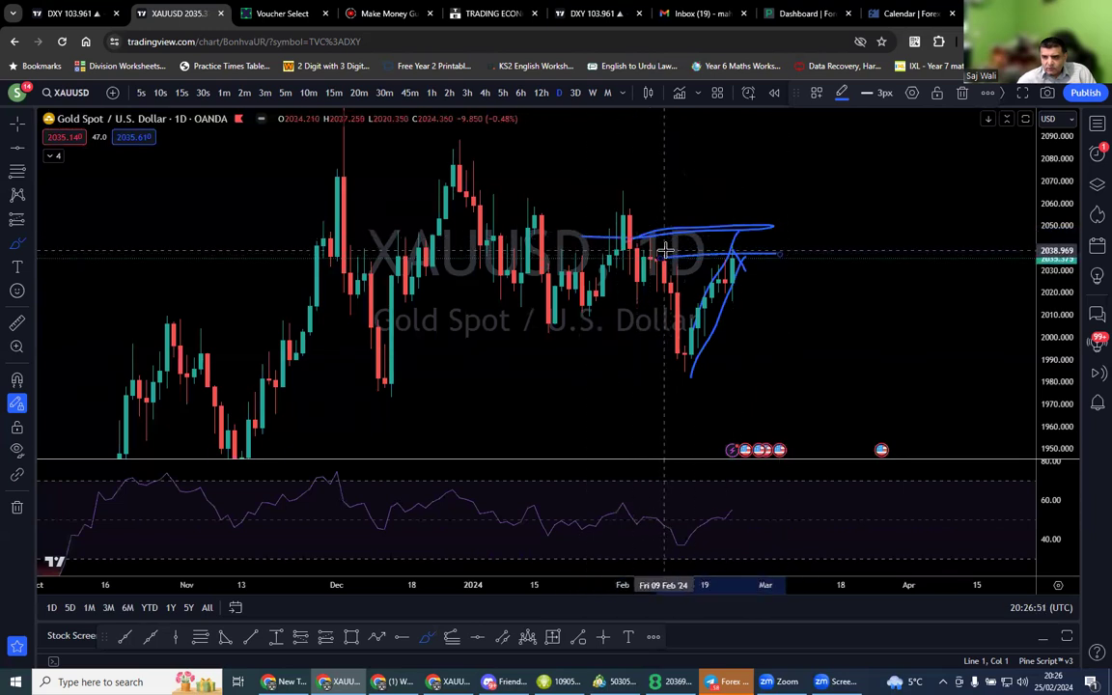
left_click_drag(632, 209, 913, 187)
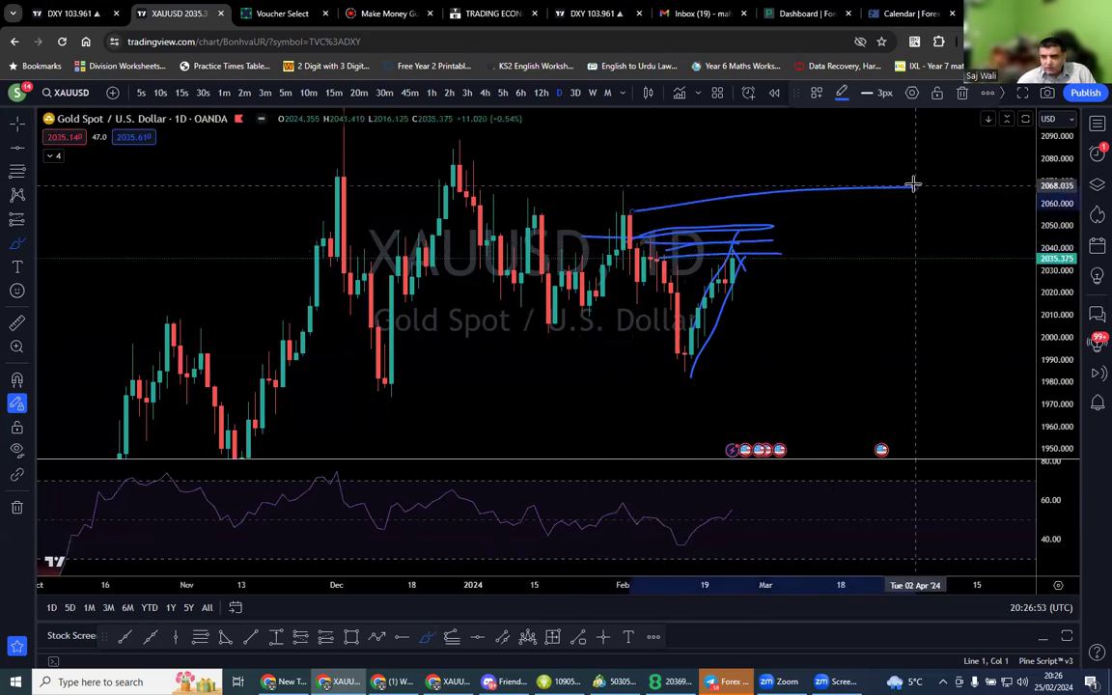
Step: Brush another rising stroke beside the February rally and remove all drawings
mouse_move(704, 370)
left_mouse_down()
mouse_move(690, 377)
mouse_move(778, 198)
left_mouse_up()
left_click(16, 507)
left_click(77, 504)
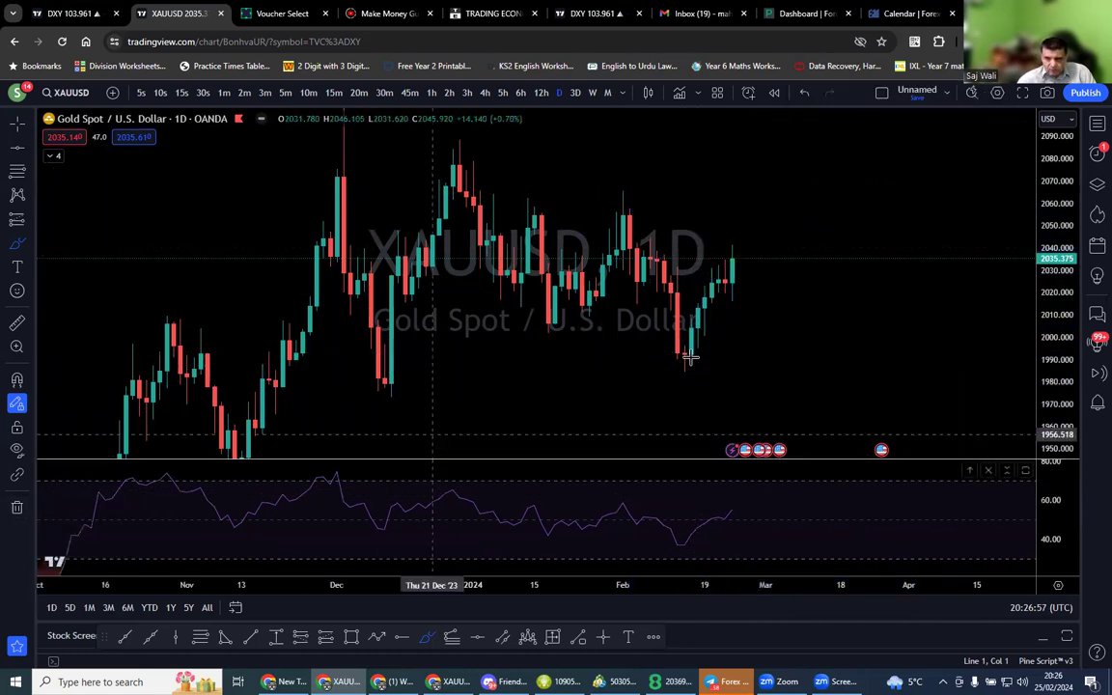
Step: Brush a circle around the 14 February low and remove the drawing
mouse_move(714, 381)
left_mouse_down()
mouse_move(657, 352)
mouse_move(700, 384)
left_mouse_up()
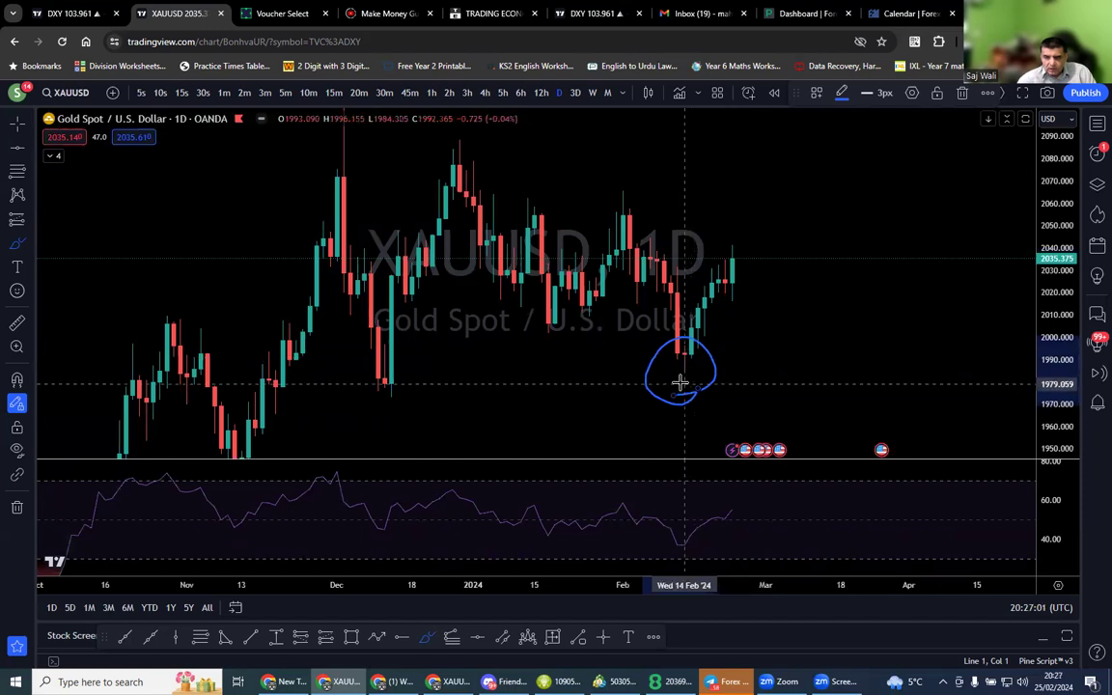
left_click(17, 507)
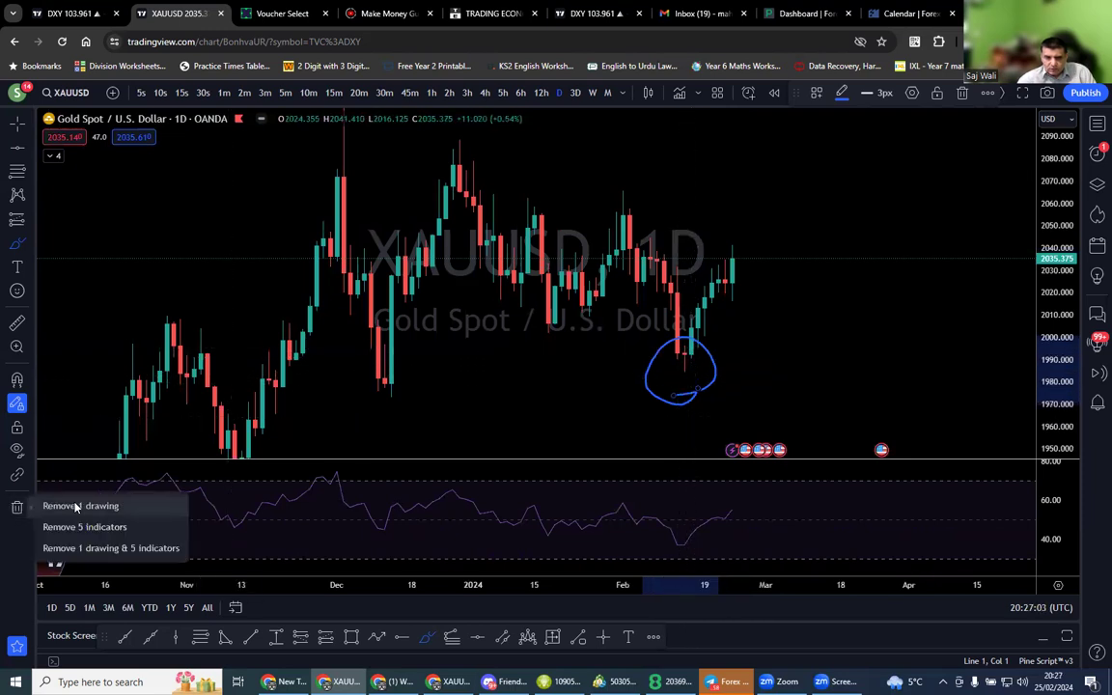
left_click(77, 504)
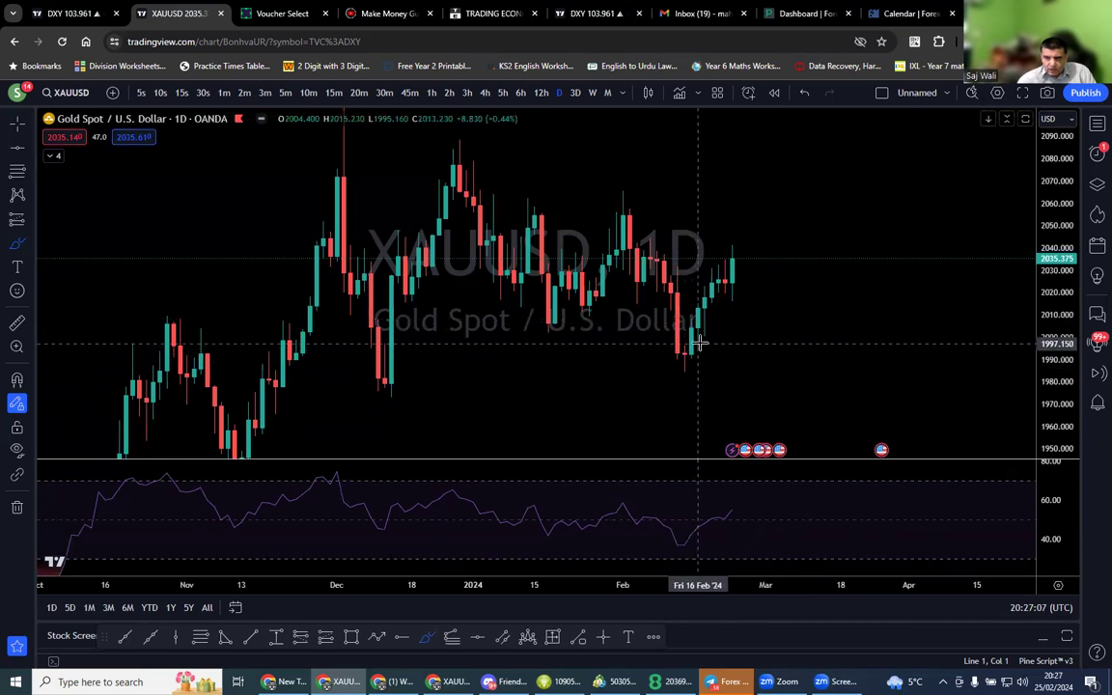
Step: Brush short level marks at about 1997 and 2003 with a rising stroke to about 2044, and remove these drawings
left_click_drag(686, 343, 723, 344)
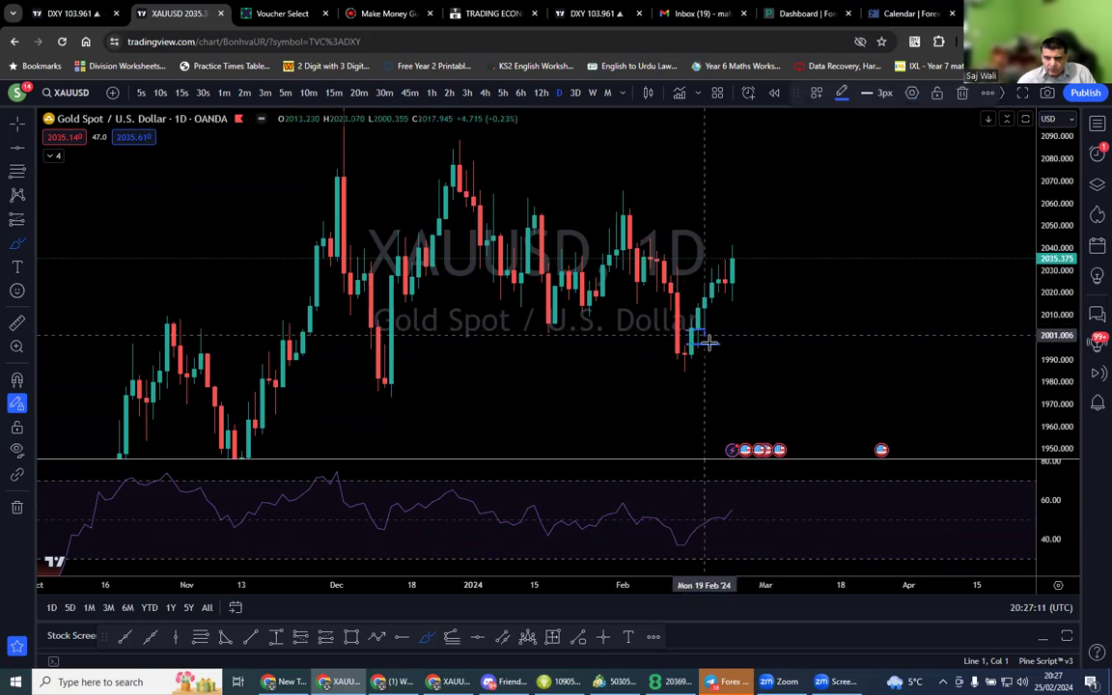
left_click_drag(698, 340, 757, 236)
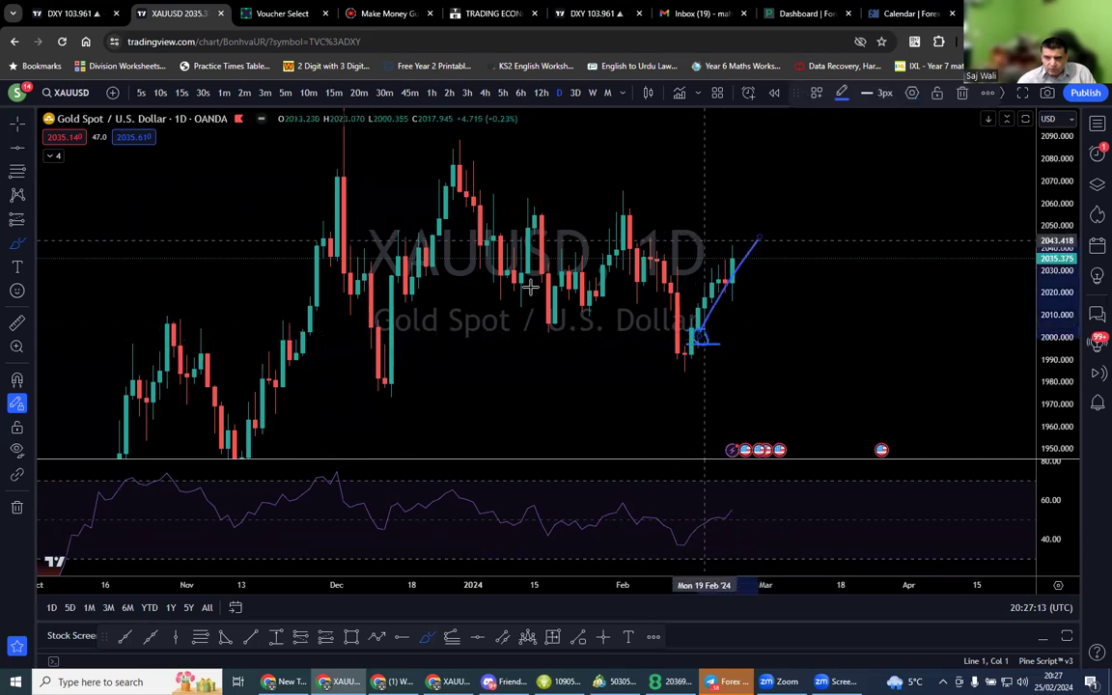
left_click(16, 507)
left_click(68, 503)
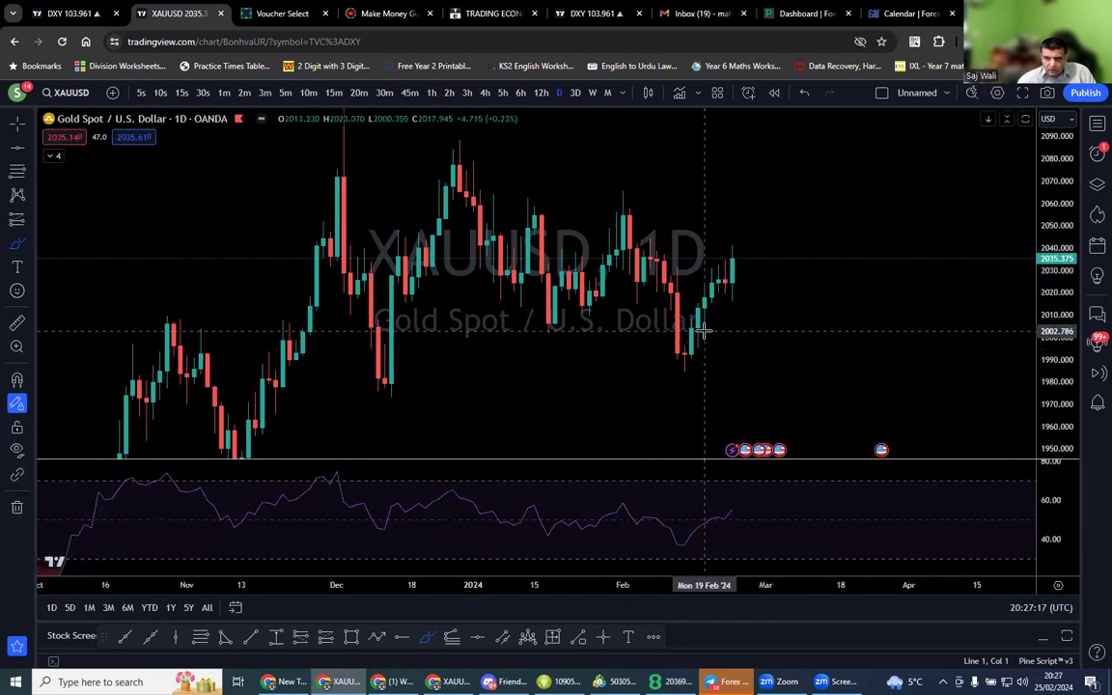
Step: Brush a short horizontal line at about 1996 beginning under the 16 February candle, and remove it
left_click_drag(699, 346, 745, 346)
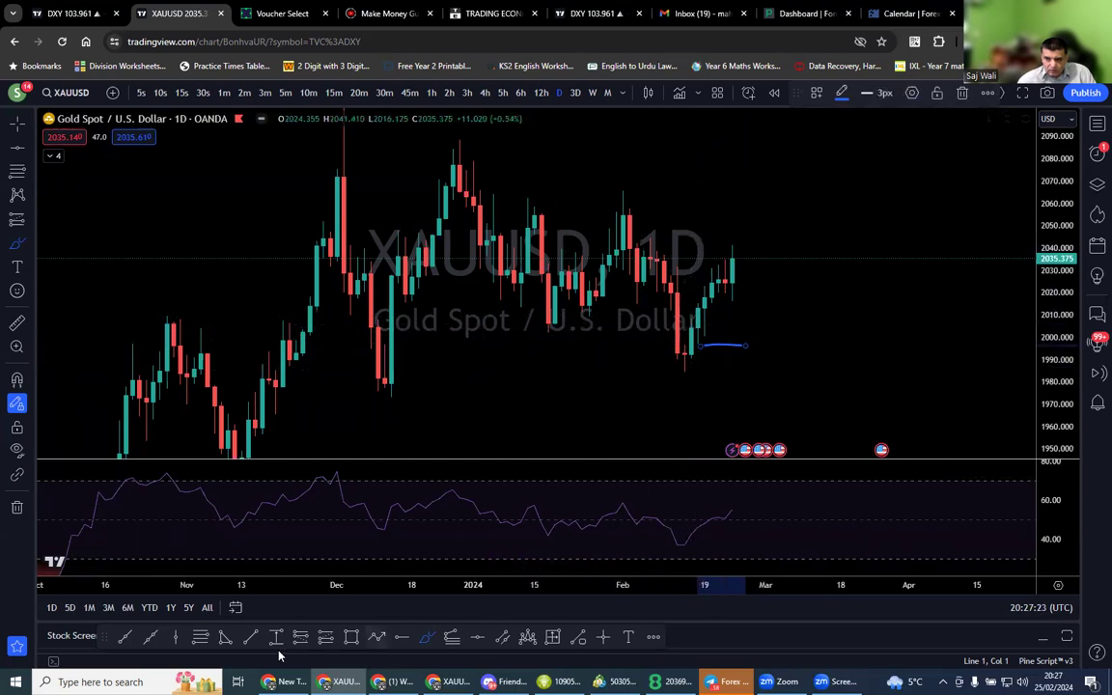
left_click(16, 507)
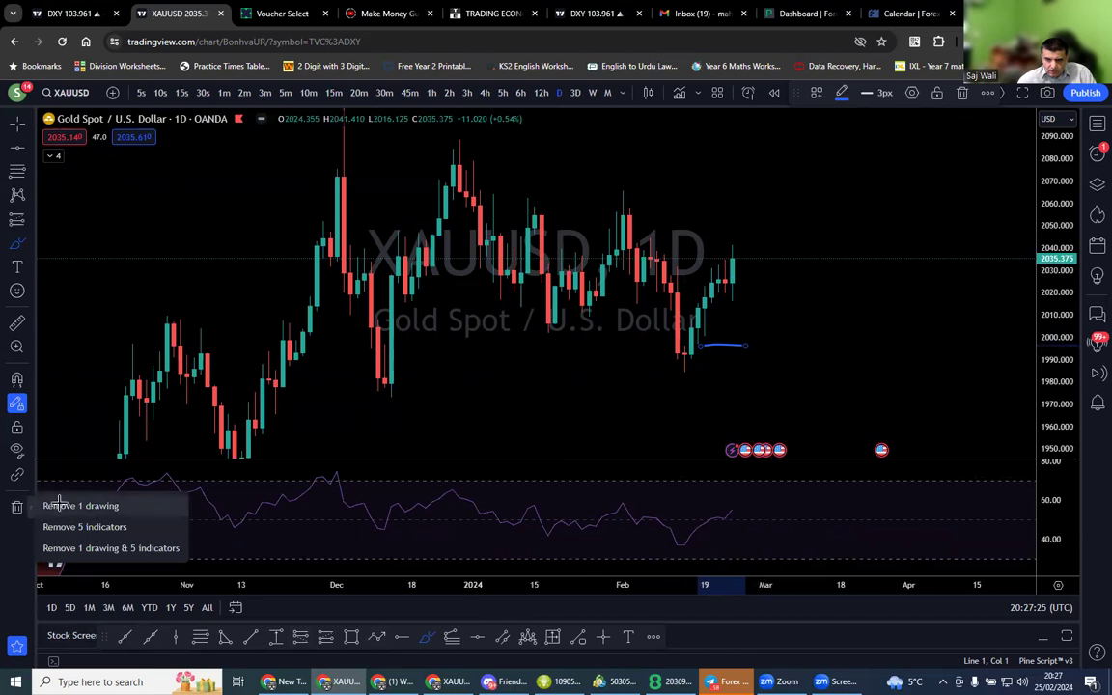
left_click(59, 505)
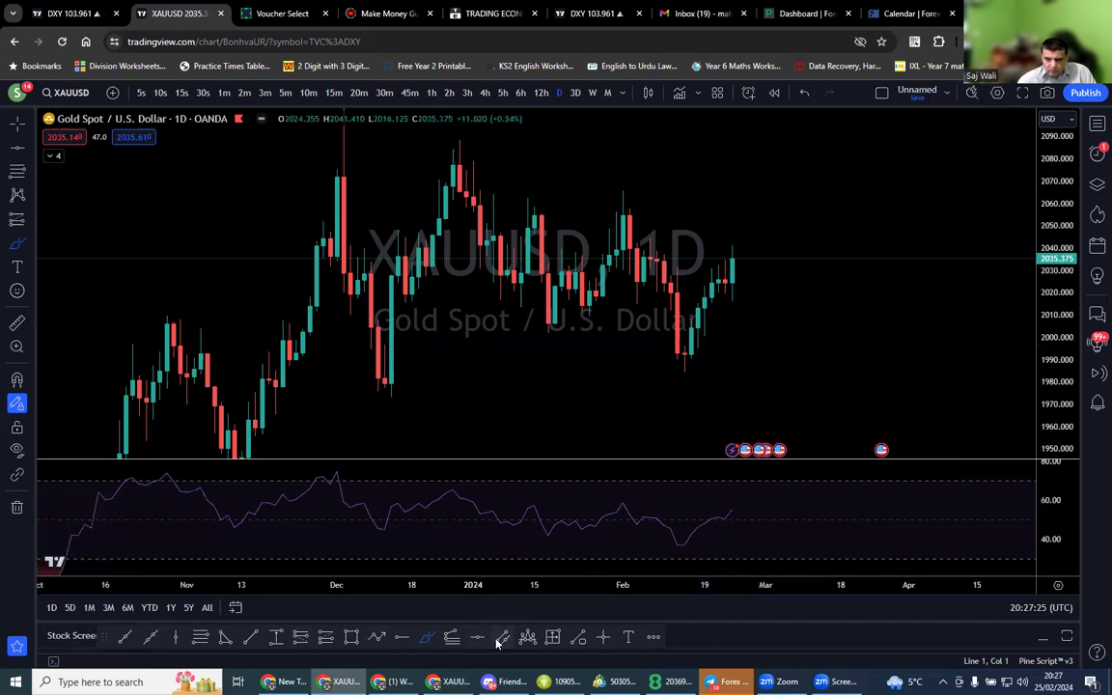
Step: Place four horizontal rays starting at 7 February, at about 1985, 1990, 1995 and 2004
left_click(752, 346)
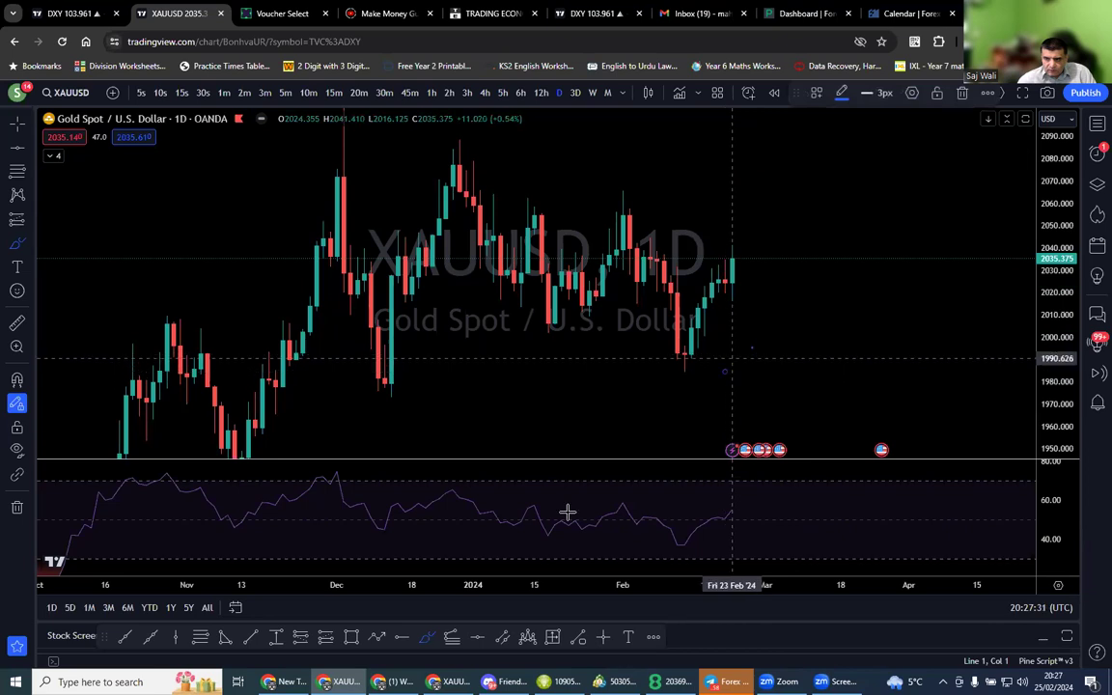
left_click(404, 638)
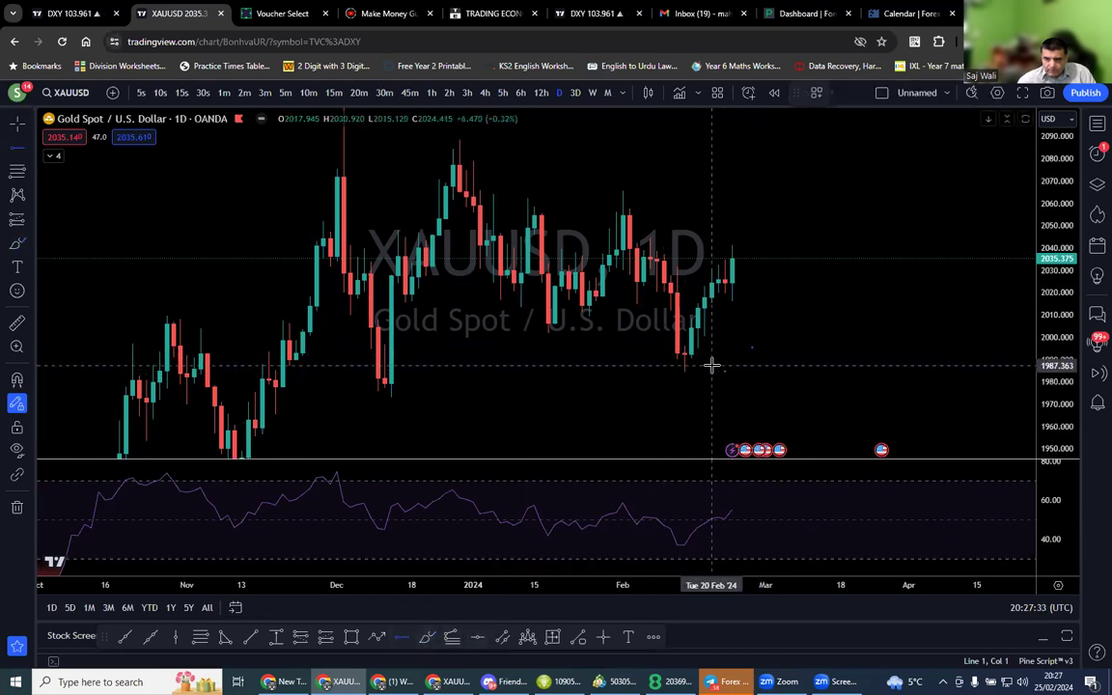
left_click(650, 370)
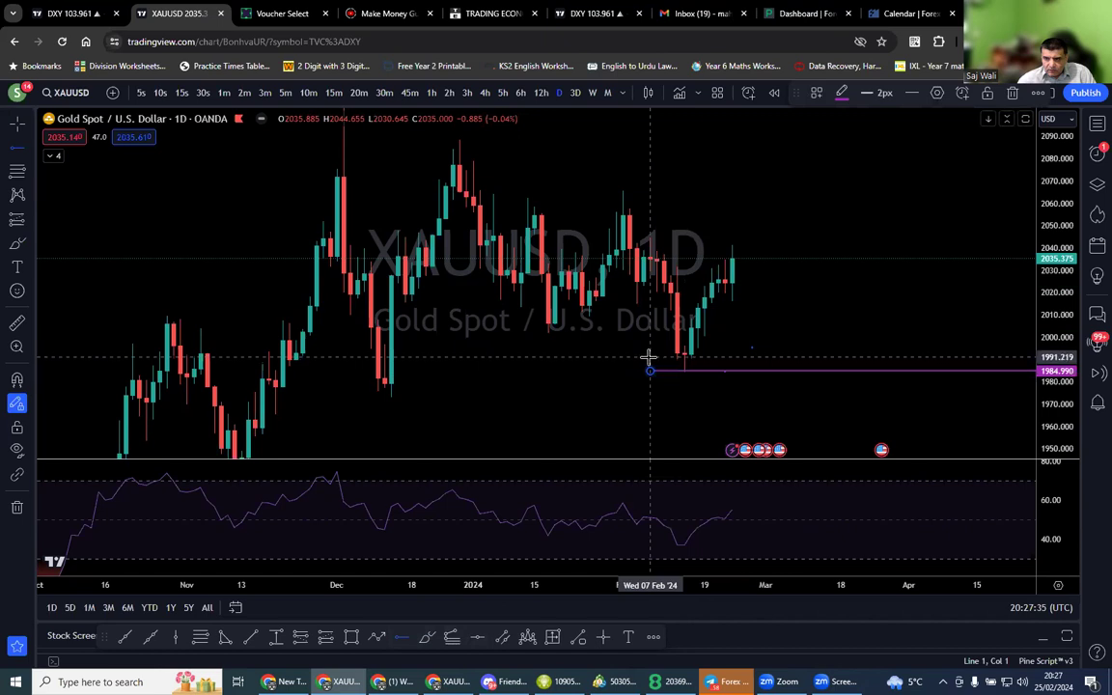
left_click(649, 360)
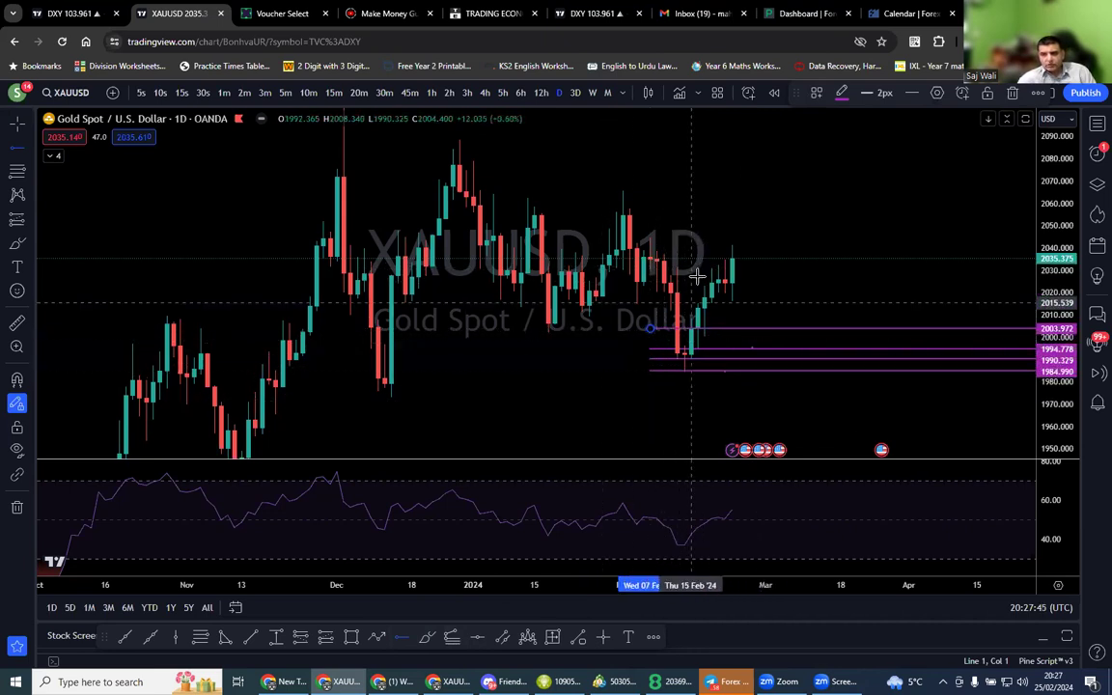
Step: Compare the rays with mid-February price action on the 1-hour and 15-minute timeframes, ending on 15 minutes
left_click(335, 93)
left_click(431, 93)
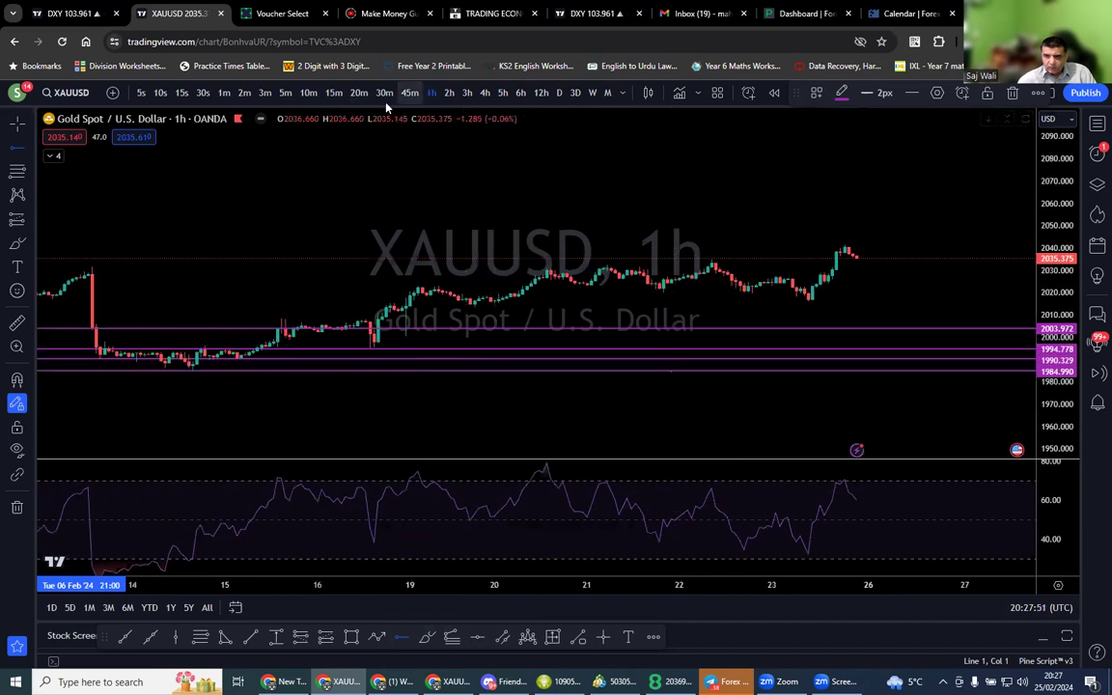
left_click(336, 94)
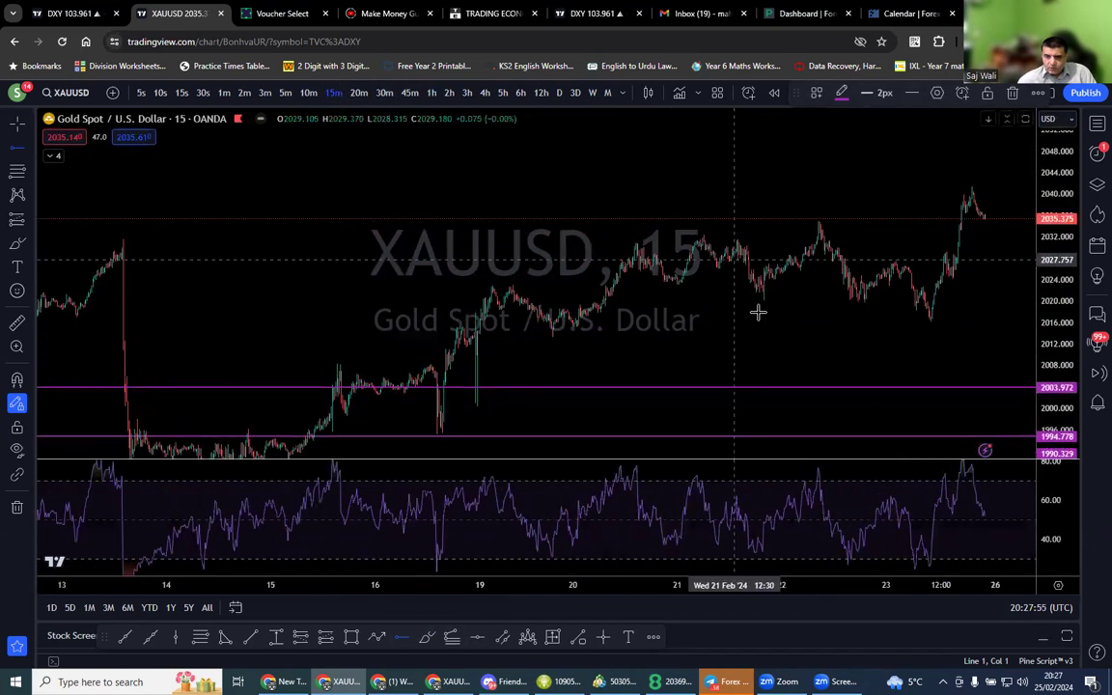
left_click_drag(549, 220, 676, 114)
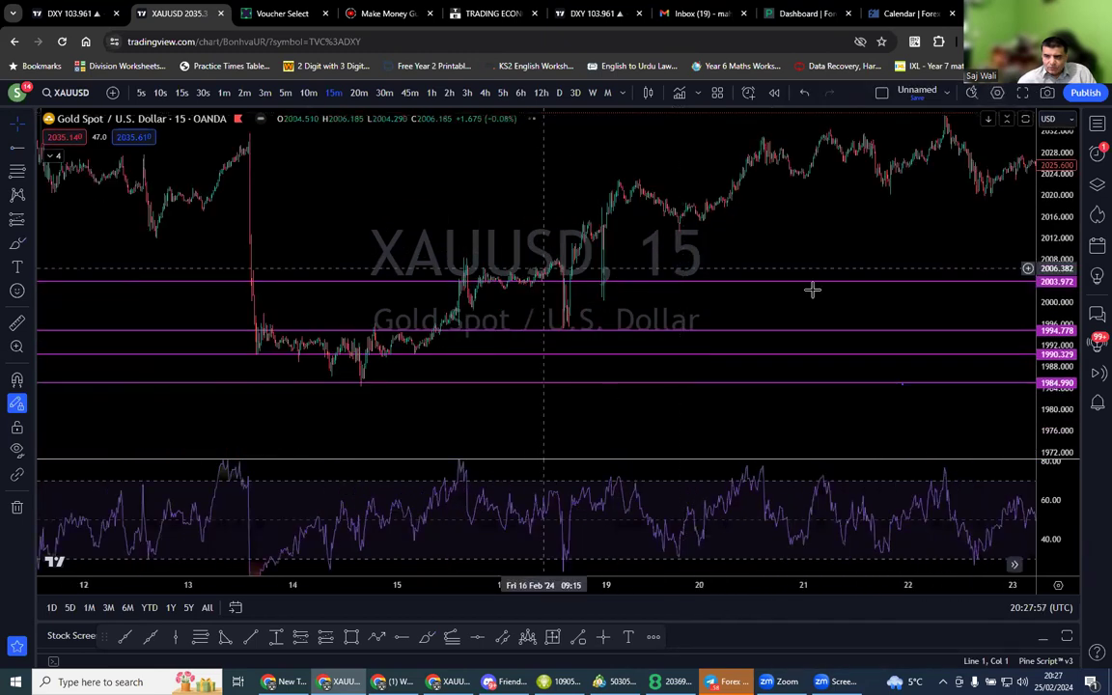
left_click_drag(851, 251, 894, 281)
scroll(482, 584, "up", 2)
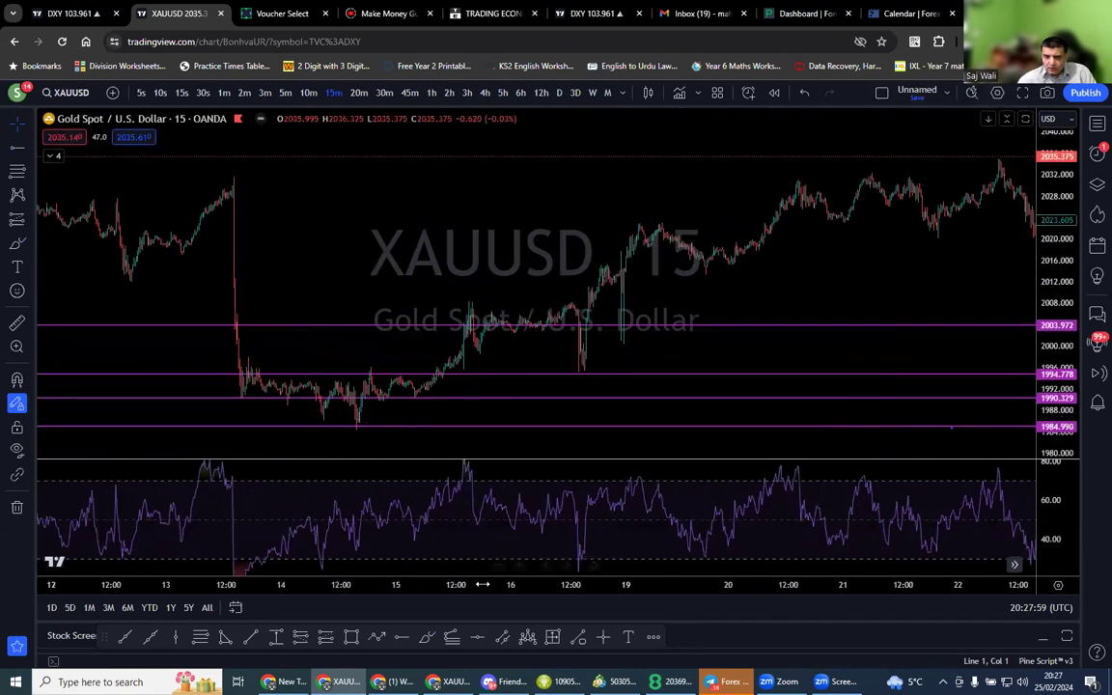
left_click_drag(581, 403, 666, 453)
Step: Brush circles around the 16 and 19 February wick lows and the 15 February price area near 1996
left_click(425, 639)
mouse_move(615, 402)
left_mouse_down()
mouse_move(622, 427)
mouse_move(604, 413)
left_mouse_up()
mouse_move(667, 378)
left_mouse_down()
mouse_move(650, 392)
mouse_move(675, 376)
left_mouse_up()
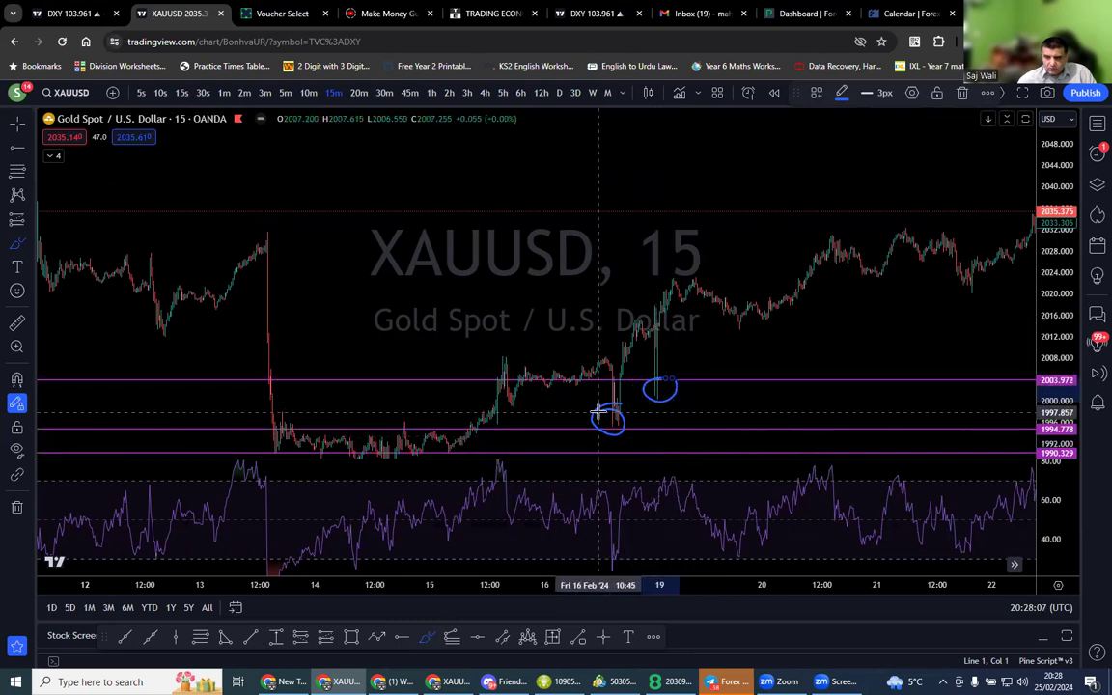
scroll(968, 308, "down", 2)
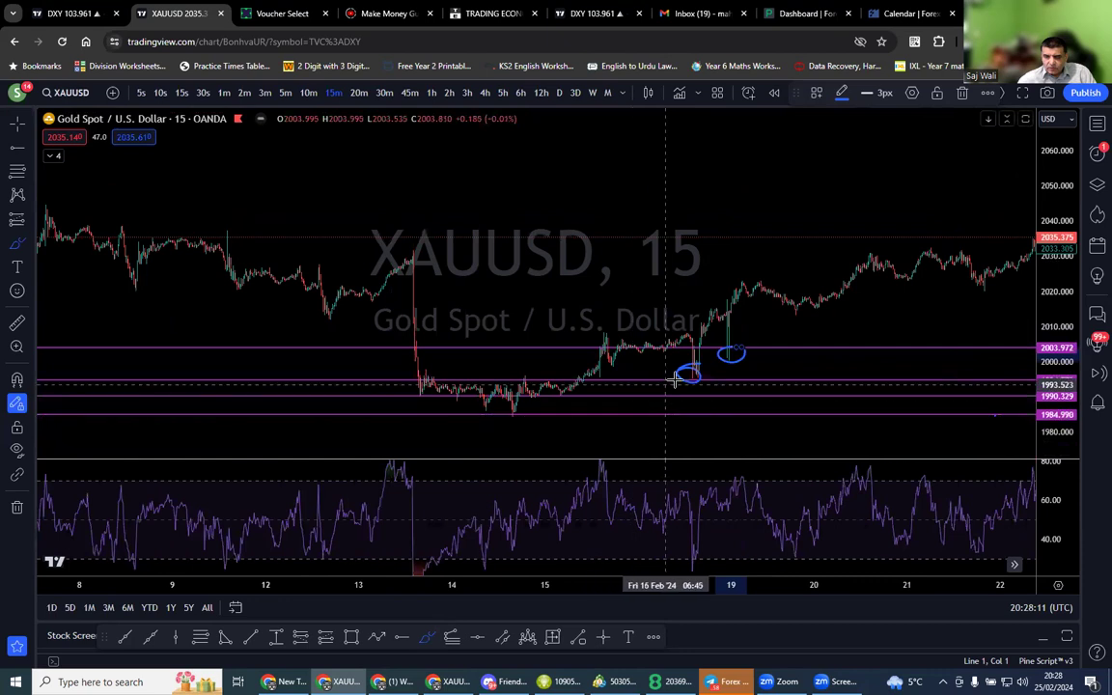
left_click_drag(614, 372, 599, 371)
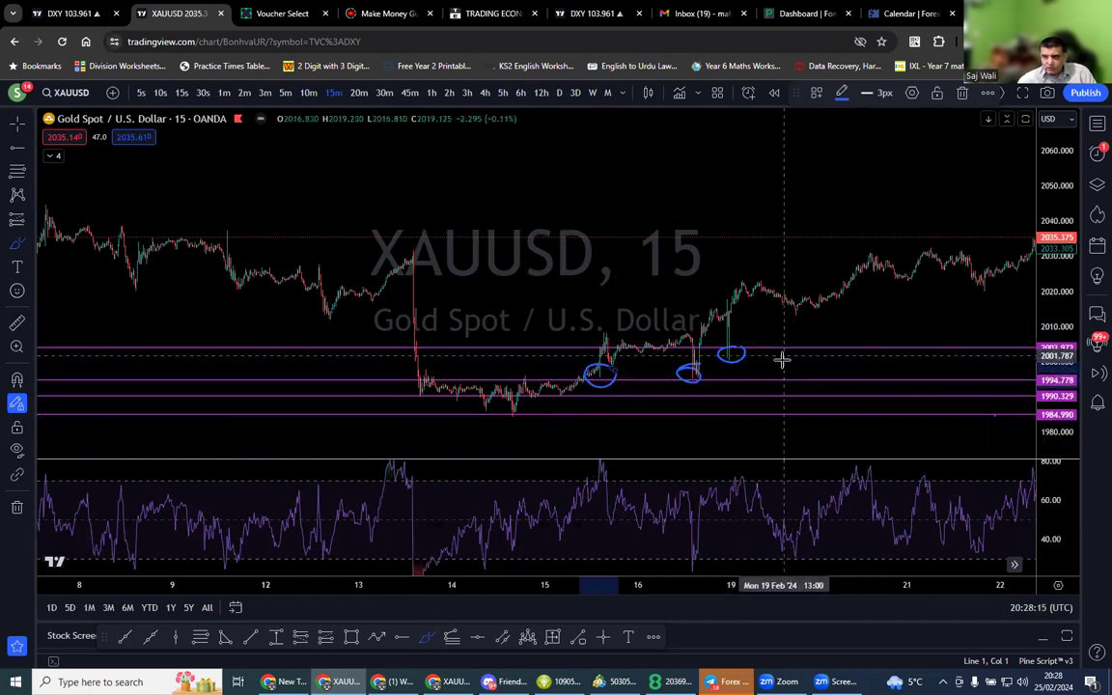
Step: Remove all rays and brushed circles from the gold chart
scroll(782, 359, "up", 2)
left_click_drag(684, 231, 625, 305)
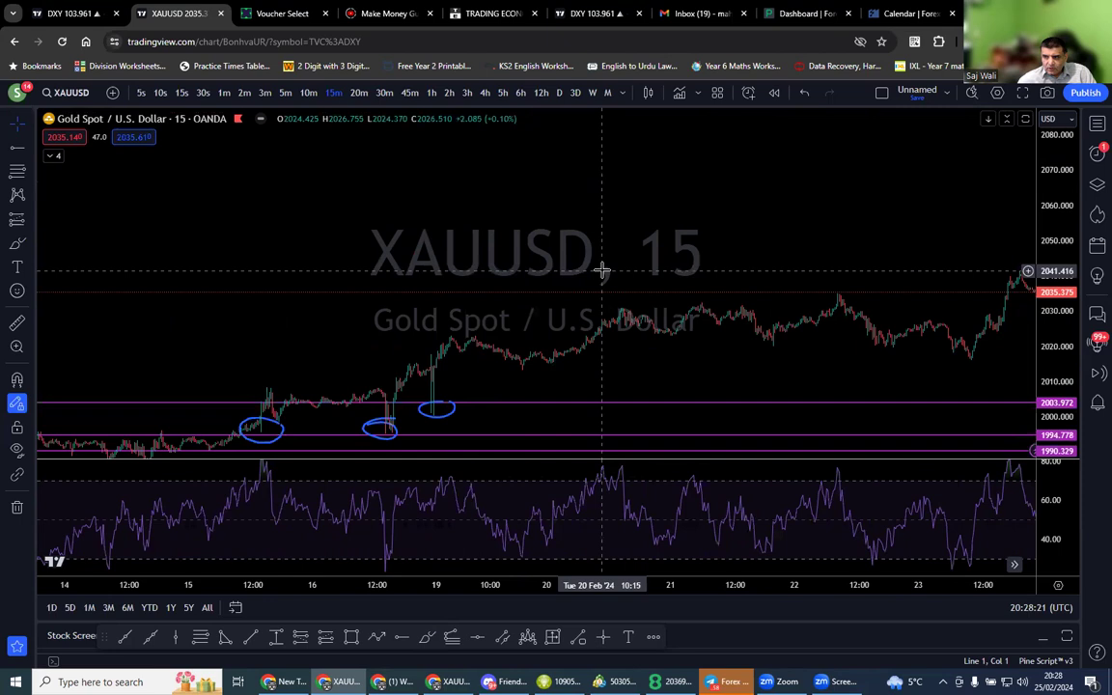
scroll(591, 288, "down", 5)
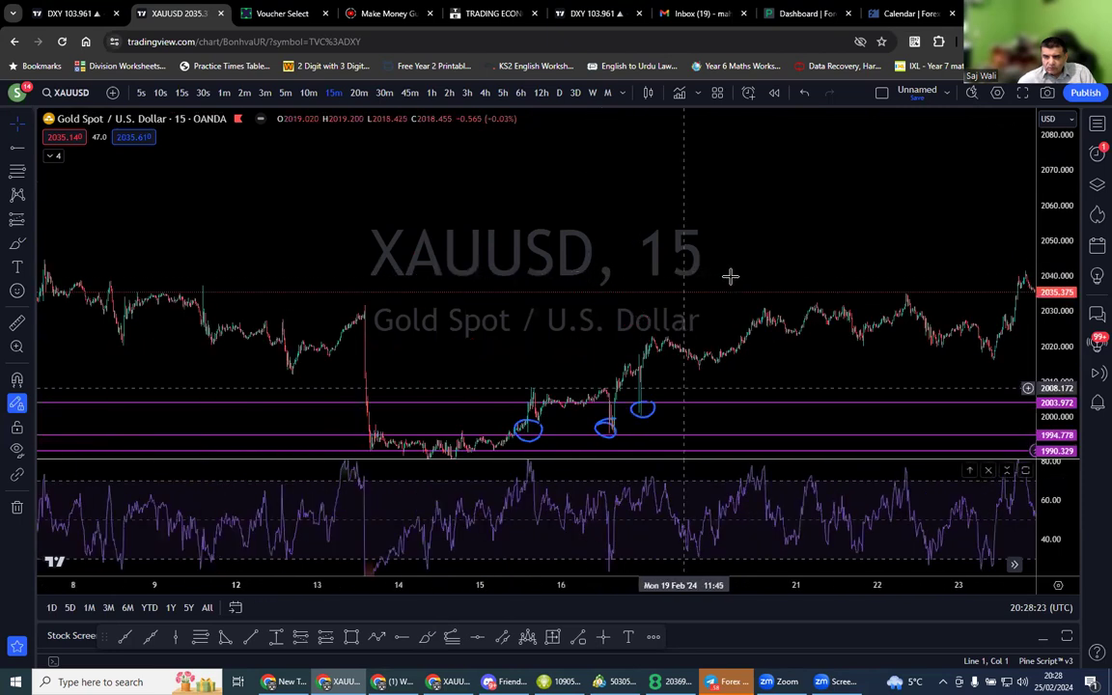
left_click(17, 509)
left_click(67, 504)
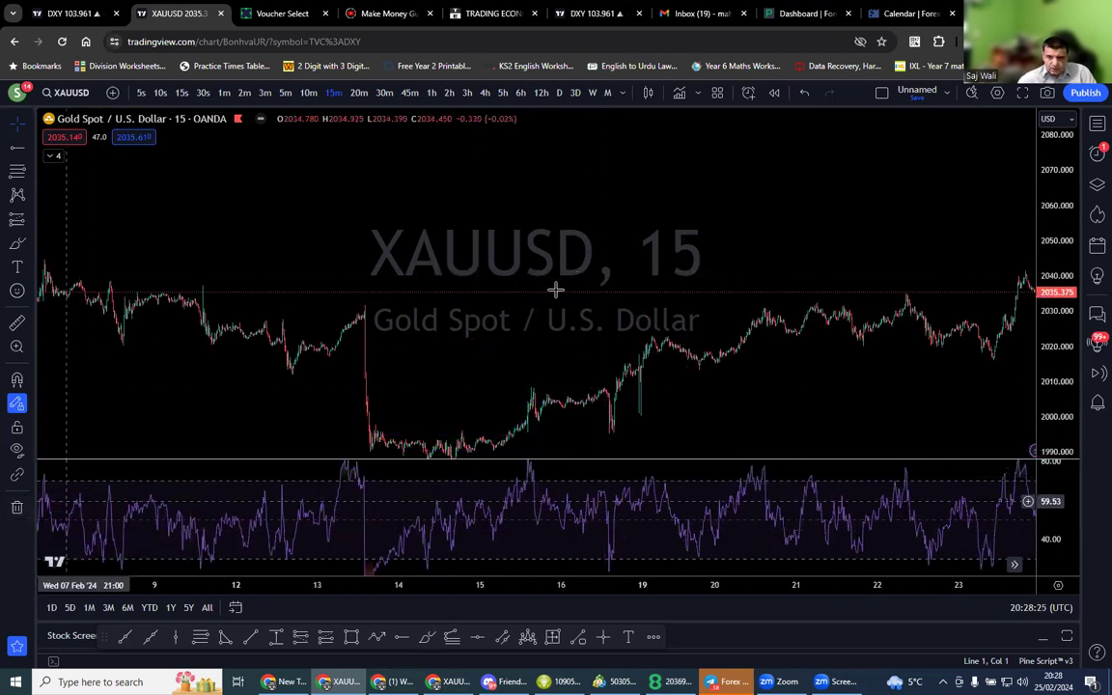
Step: Switch the gold chart to the 1-hour timeframe with the latest candles in view
scroll(628, 280, "down", 3)
left_click(433, 93)
scroll(847, 277, "up", 5)
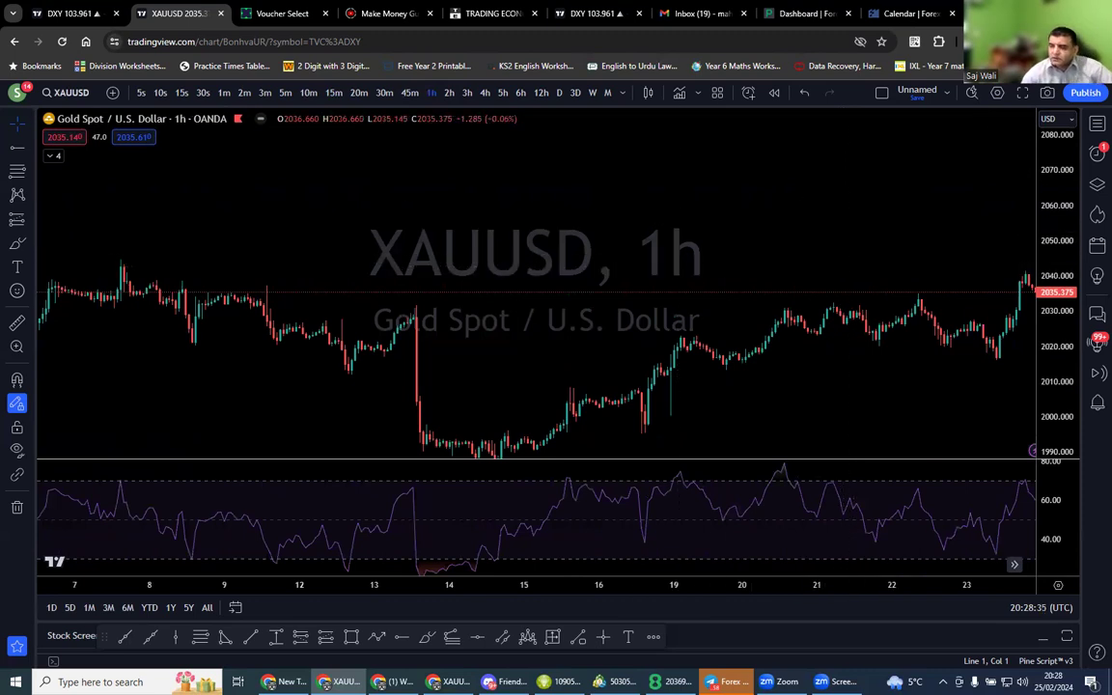
right_click(920, 274)
left_click_drag(918, 213, 703, 154)
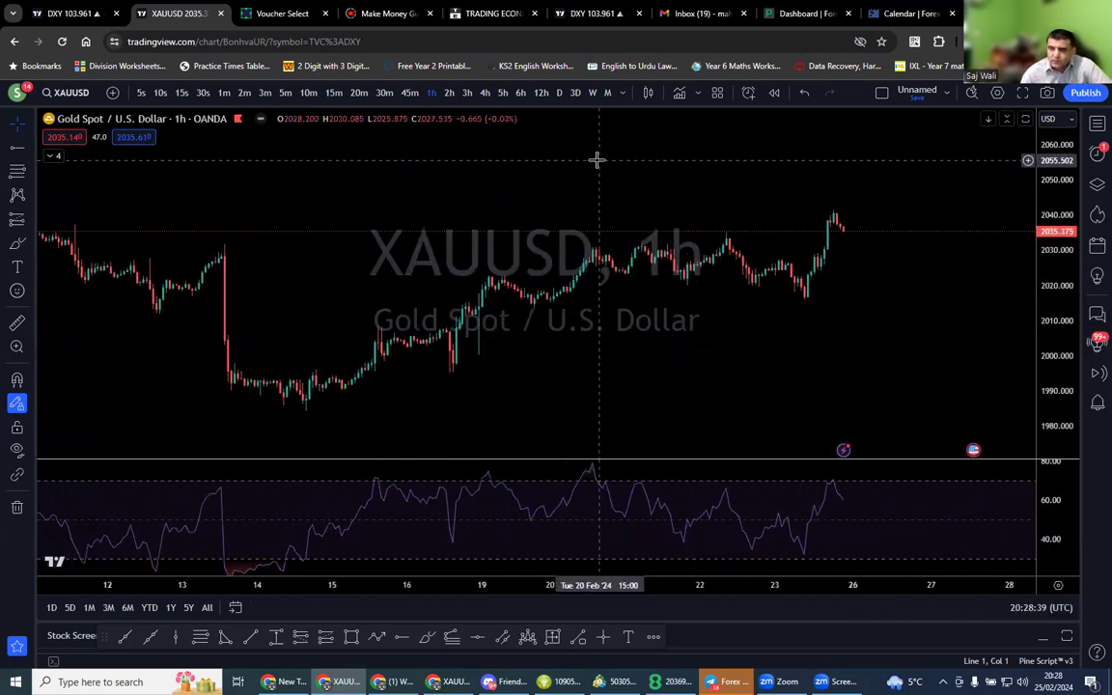
left_click_drag(597, 160, 670, 174)
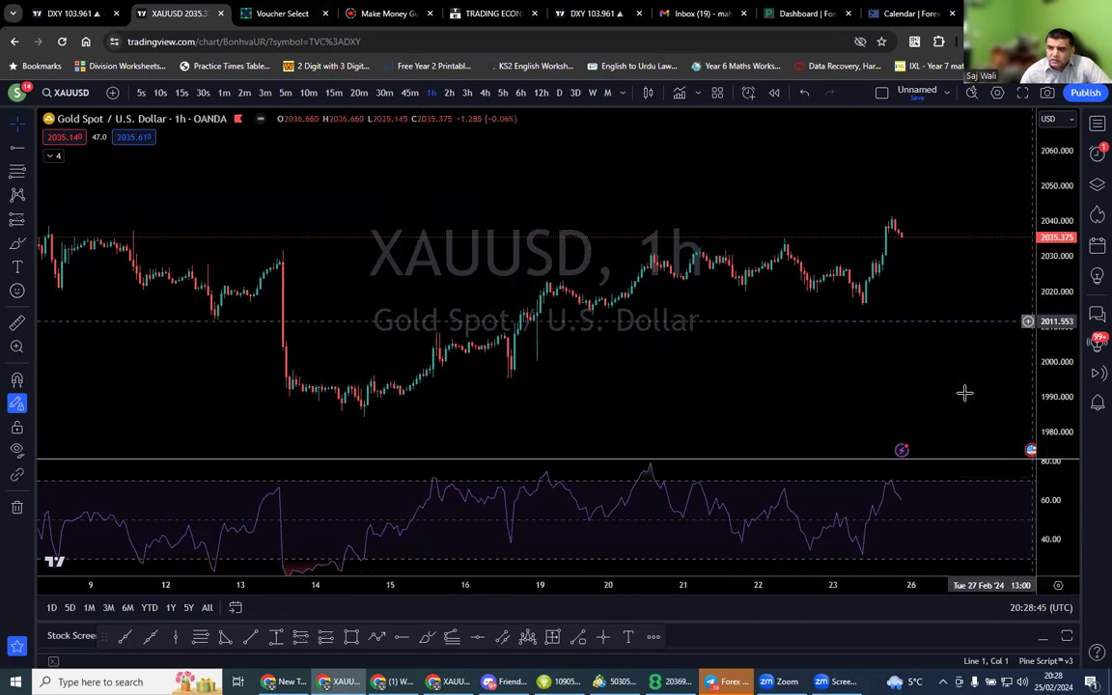
Step: Draw a Fibonacci retracement from the 23 February low at about 2016 up to about 2041, and remove it
scroll(1027, 370, "up", 3)
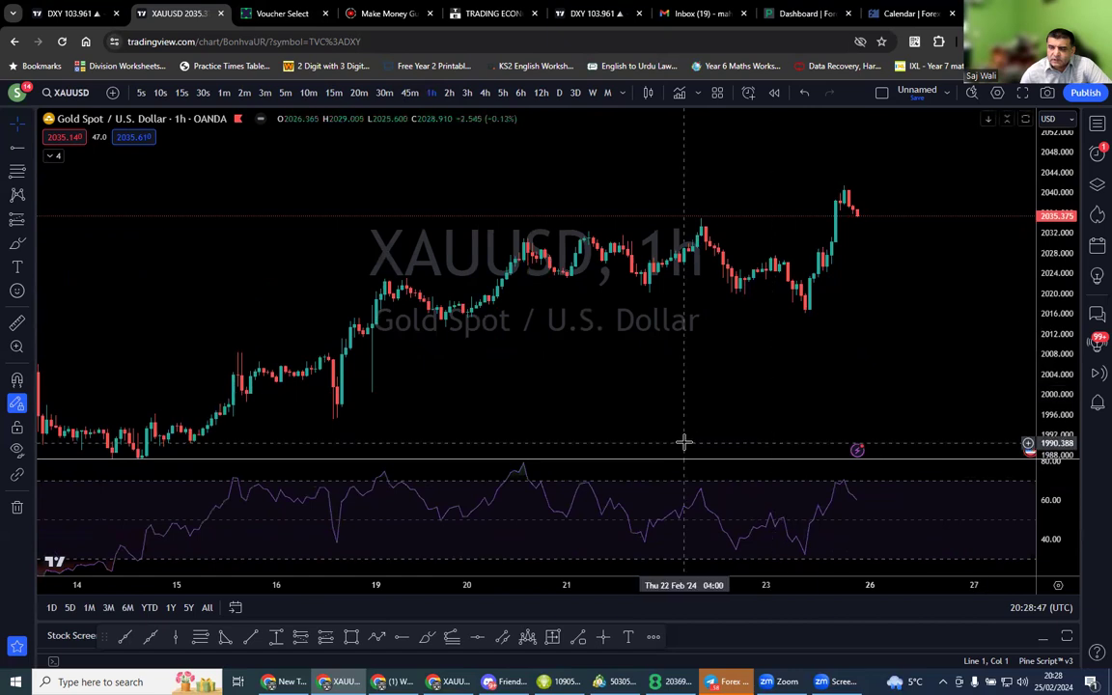
left_click_drag(817, 322, 752, 350)
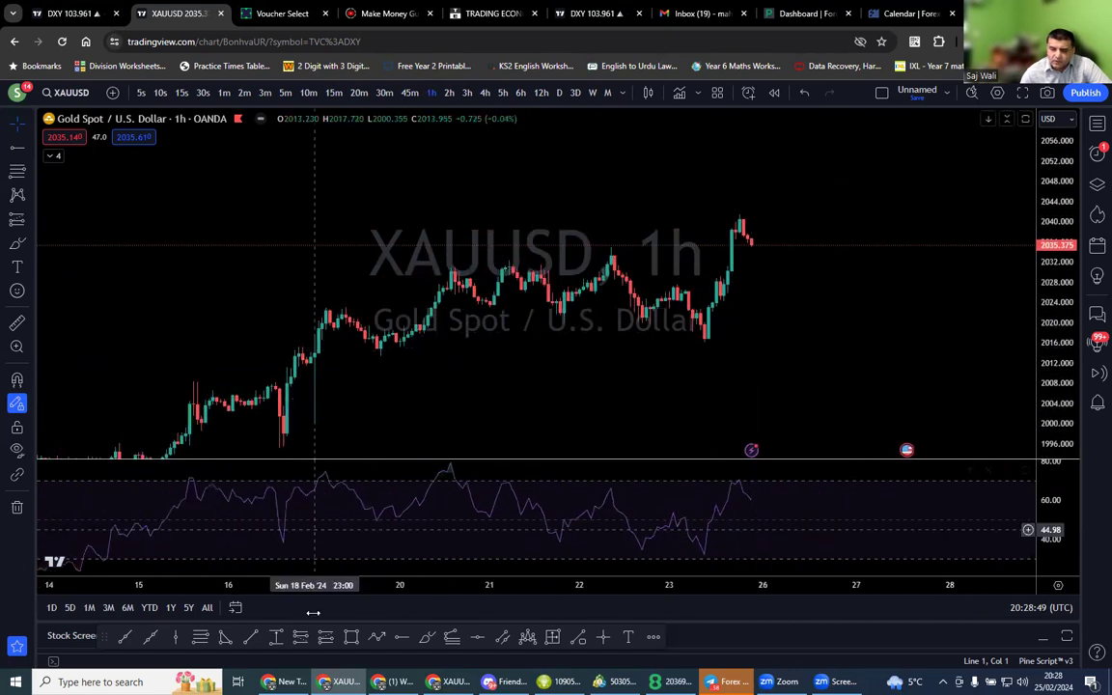
key("alt+f")
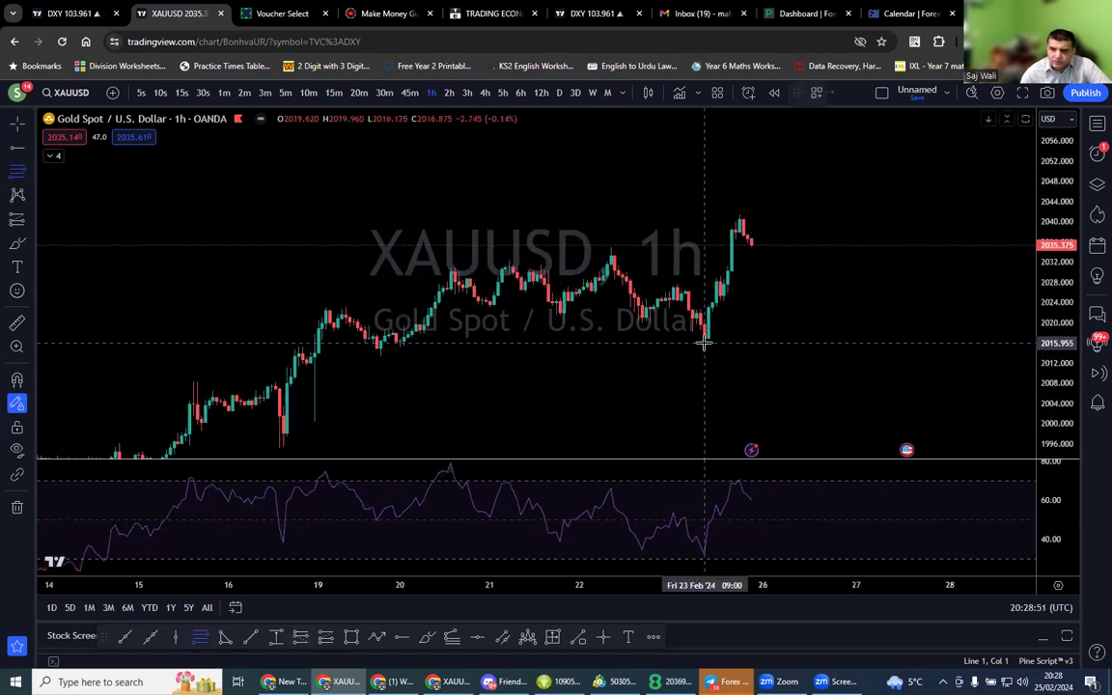
left_click(704, 342)
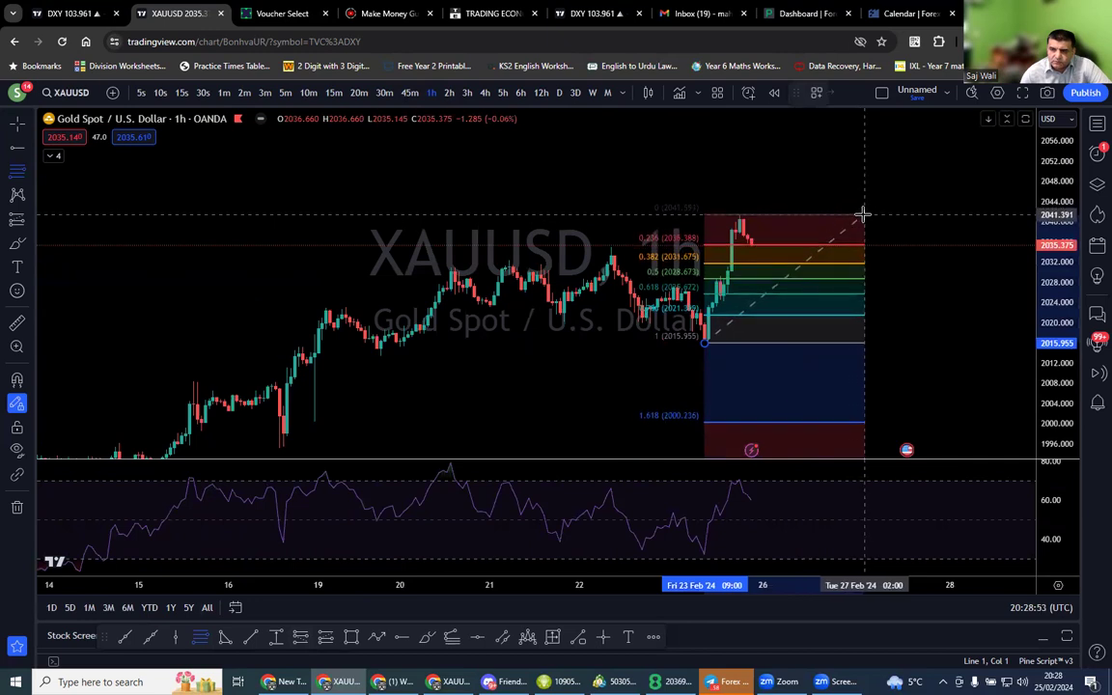
left_click(862, 214)
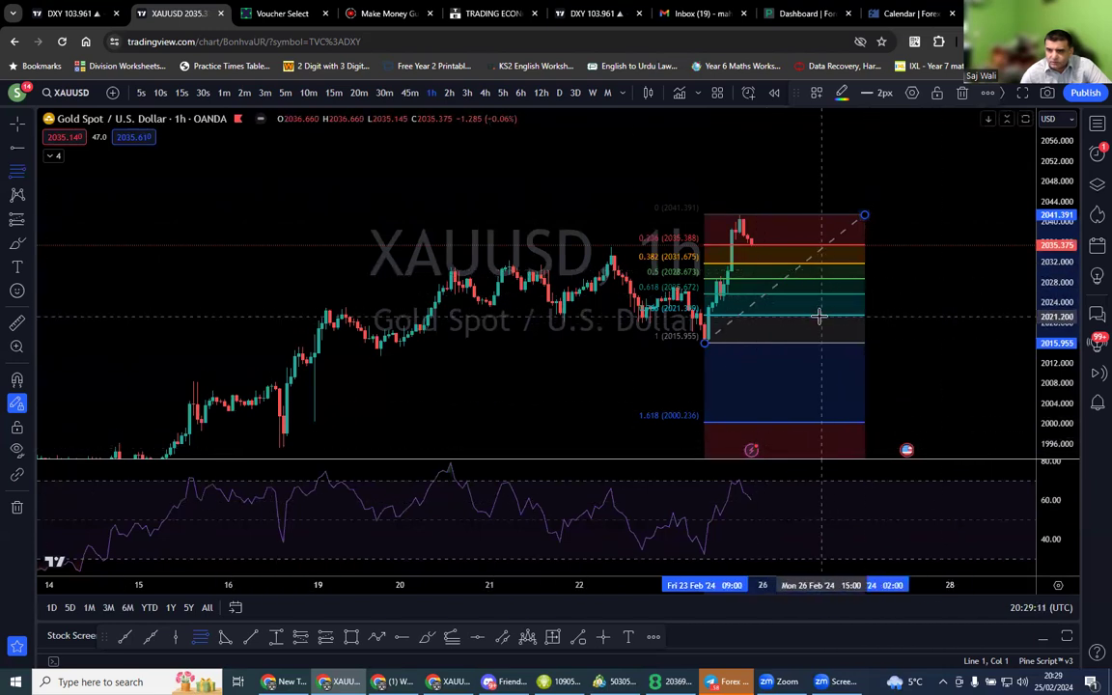
left_click(17, 506)
left_click(58, 507)
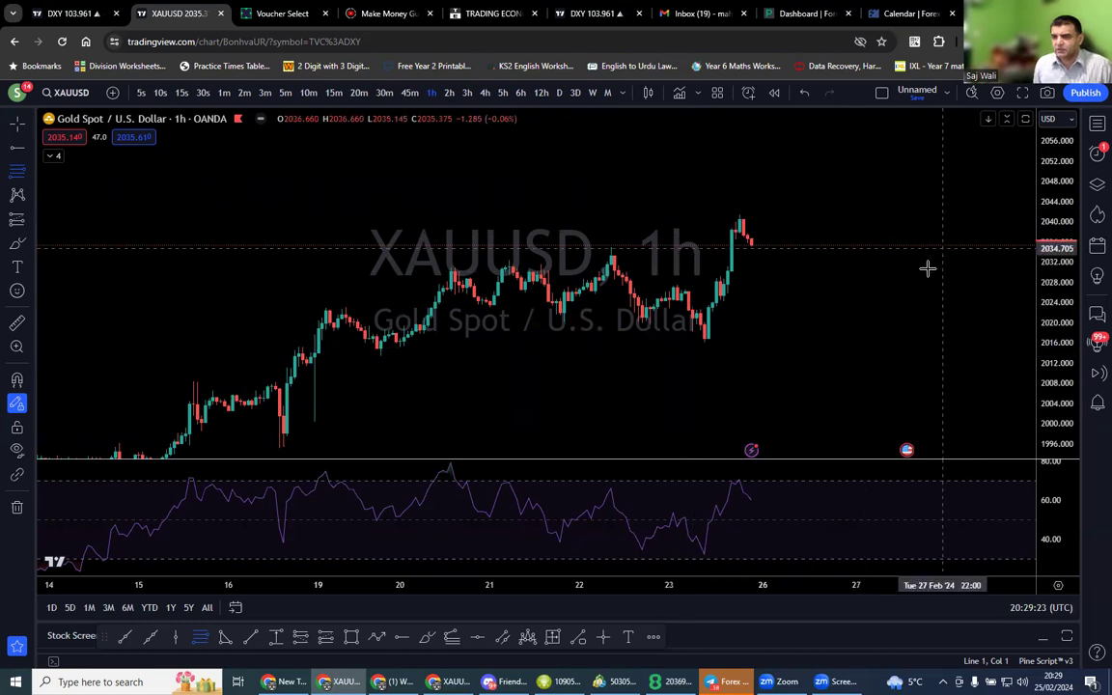
right_click(904, 325)
left_click(457, 141)
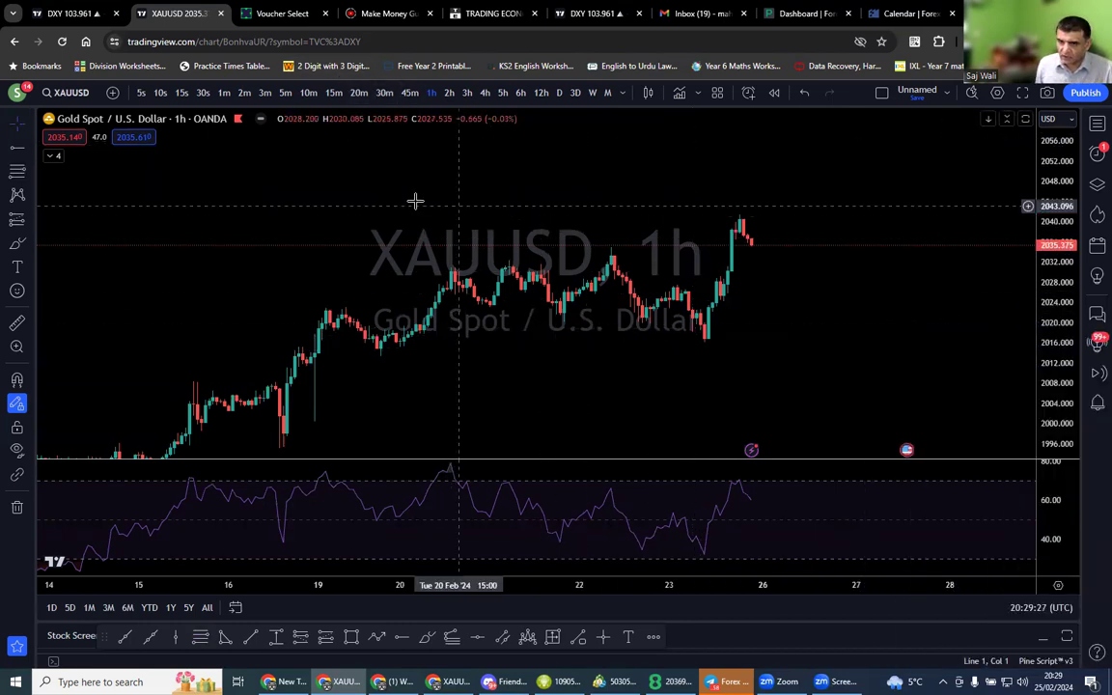
scroll(625, 342, "up", 1)
scroll(626, 341, "up", 1)
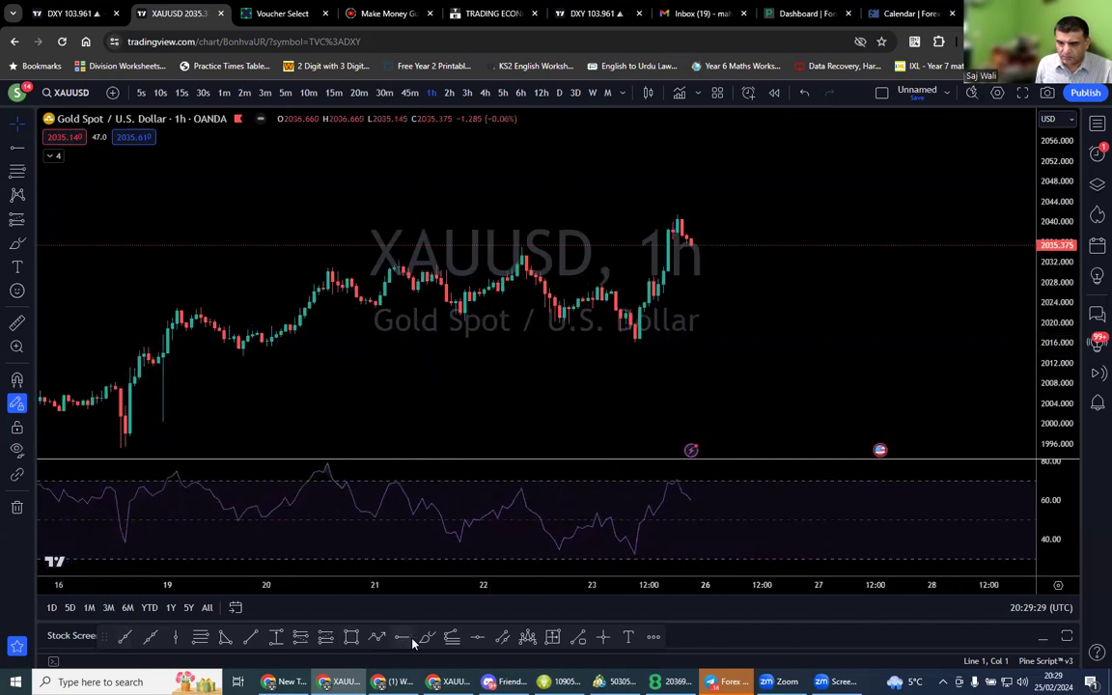
left_click_drag(632, 301, 615, 310)
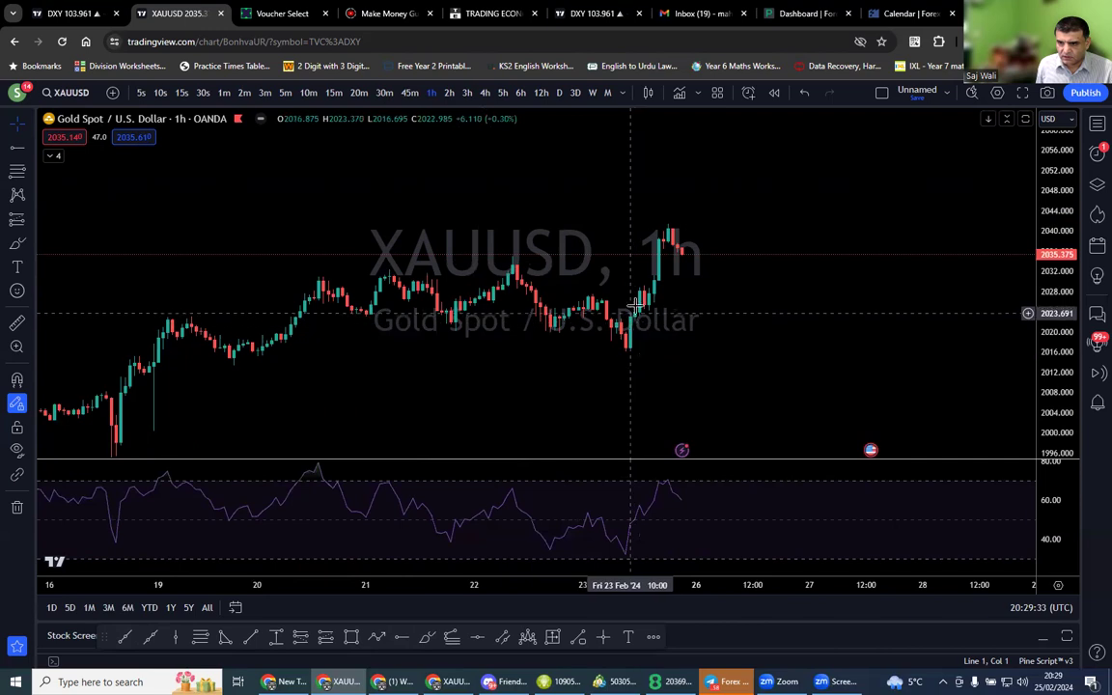
scroll(662, 283, "down", 1)
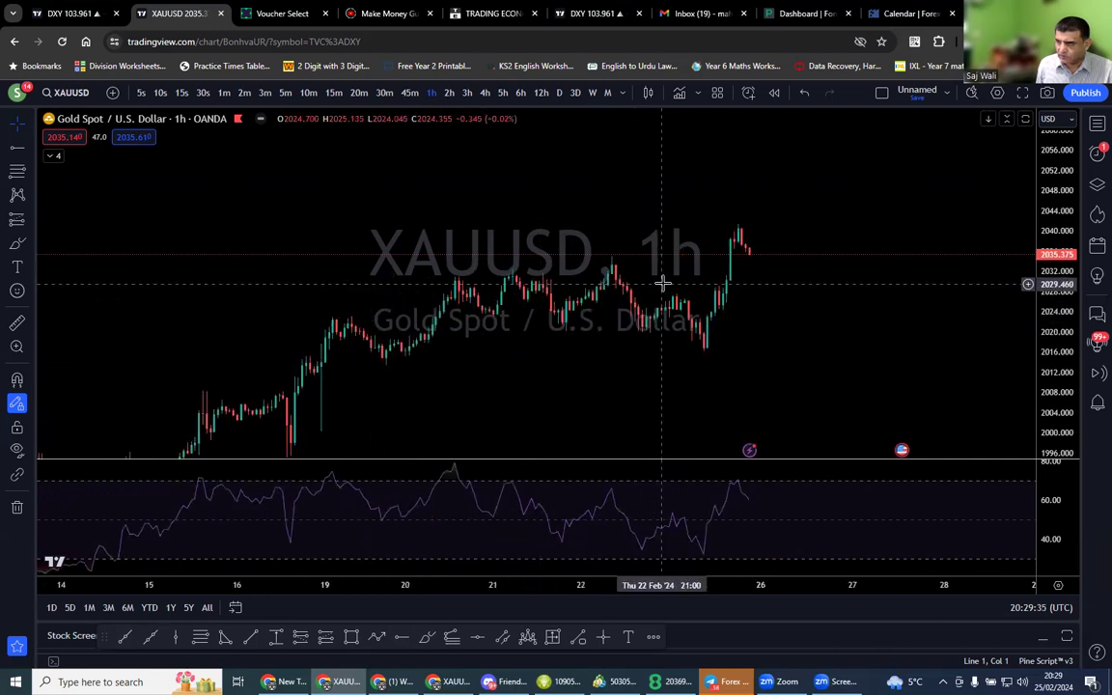